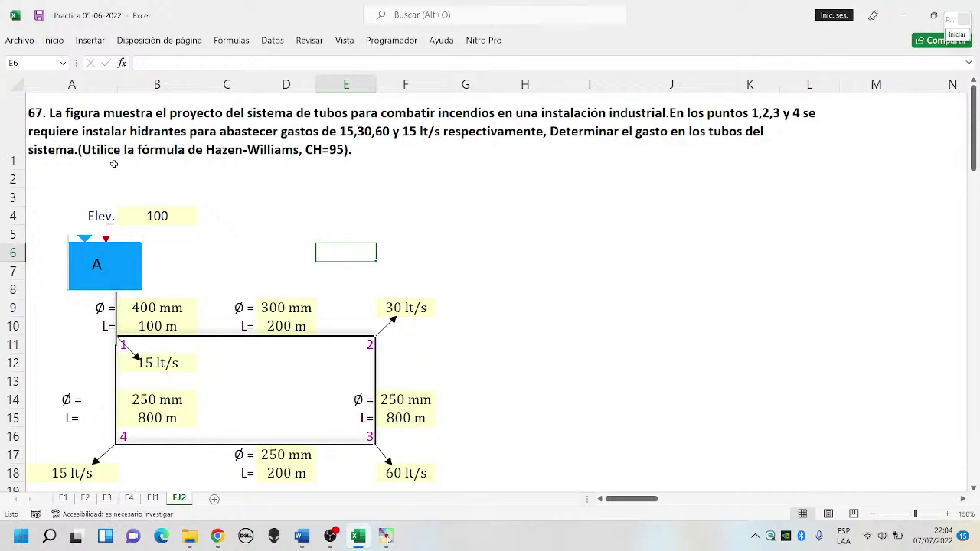
# Change 'Determinar' to lowercase 'determinar' in the problem statement in cell A1.
pyautogui.click(76, 132)
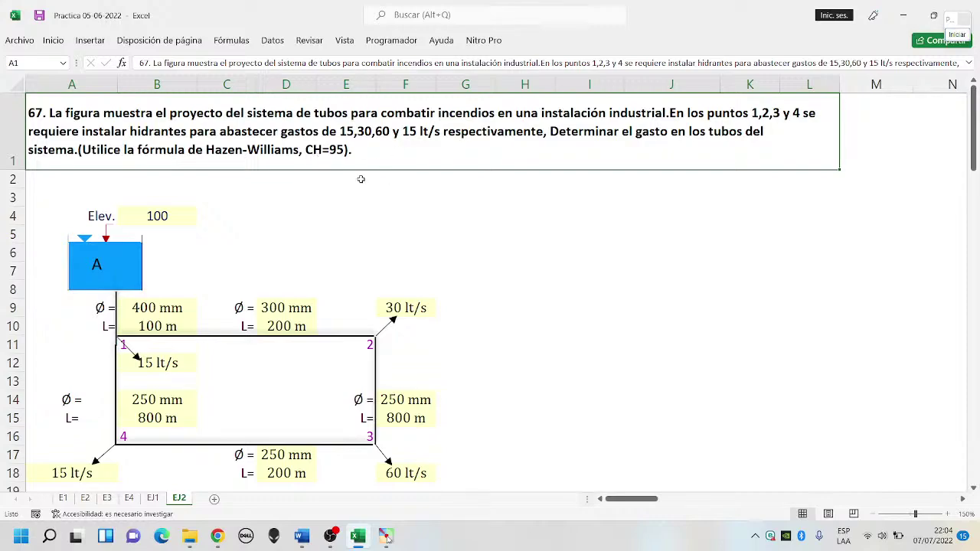
pyautogui.click(967, 64)
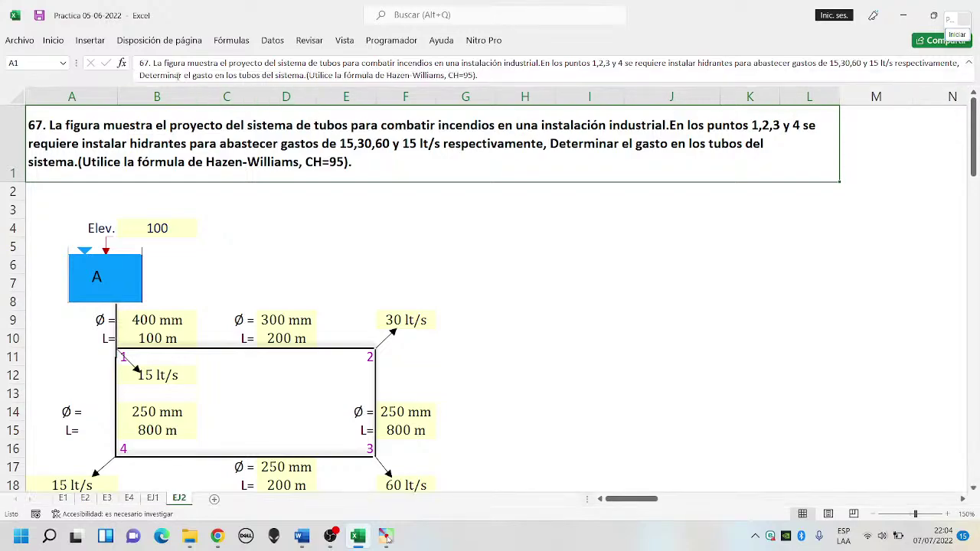
pyautogui.click(144, 75)
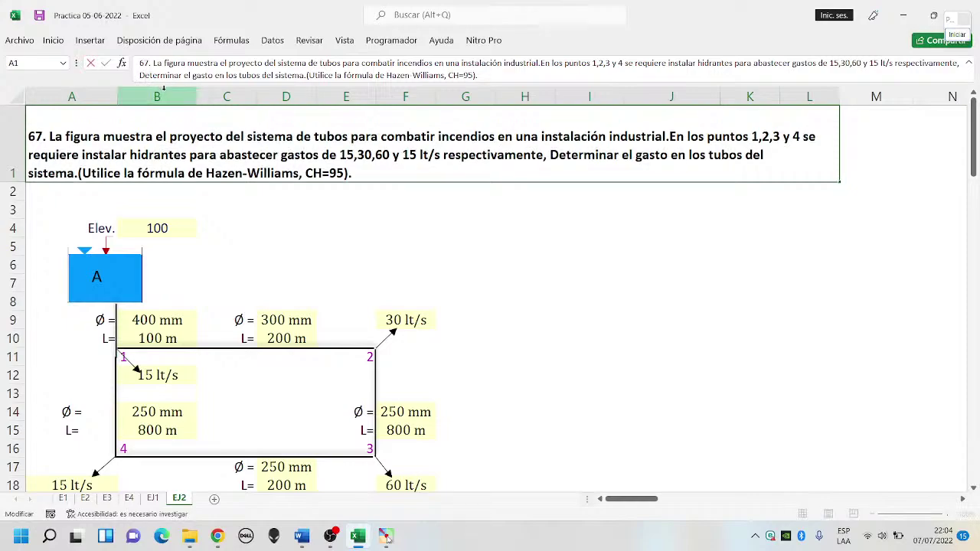
pyautogui.press('BackSpace')
pyautogui.write('d')
pyautogui.press('Return')
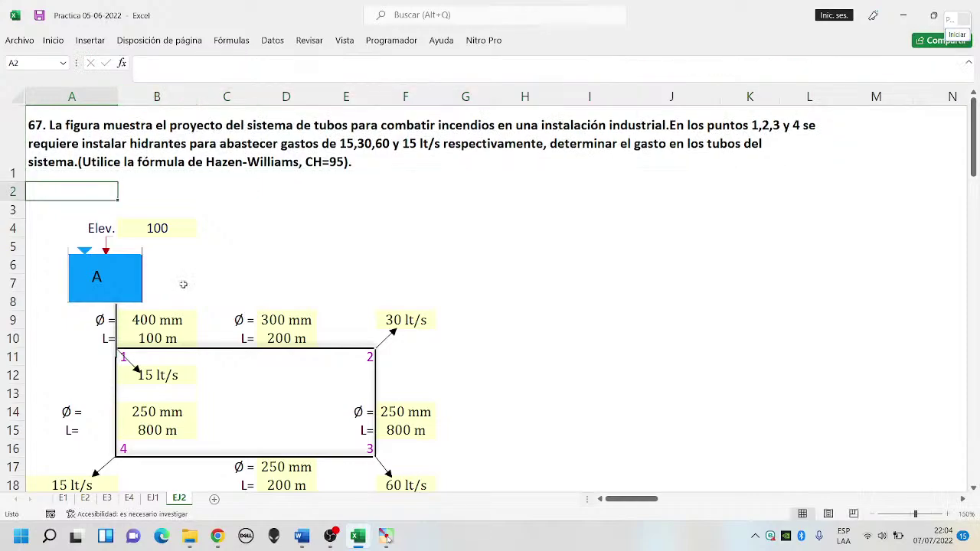
pyautogui.click(161, 354)
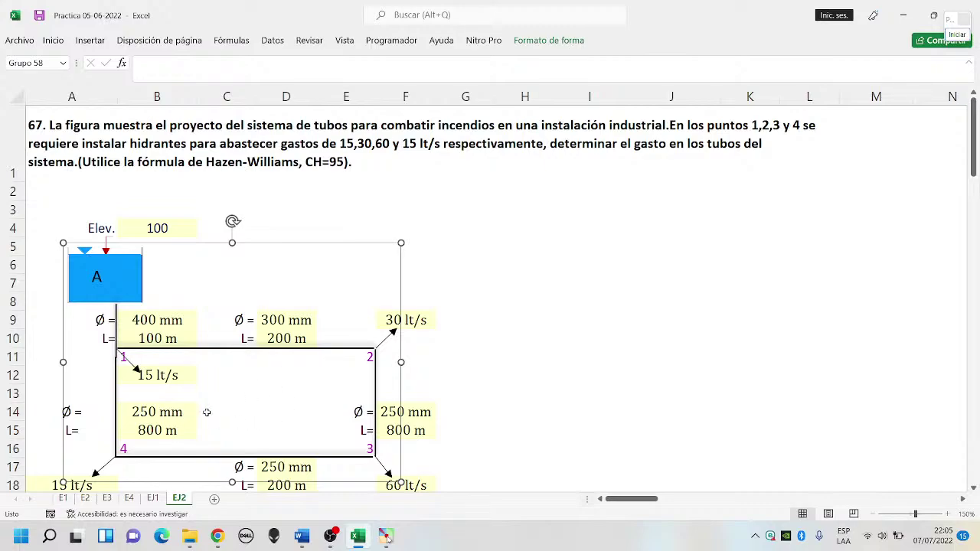
pyautogui.click(234, 408)
pyautogui.scroll(-2, 291, 406)
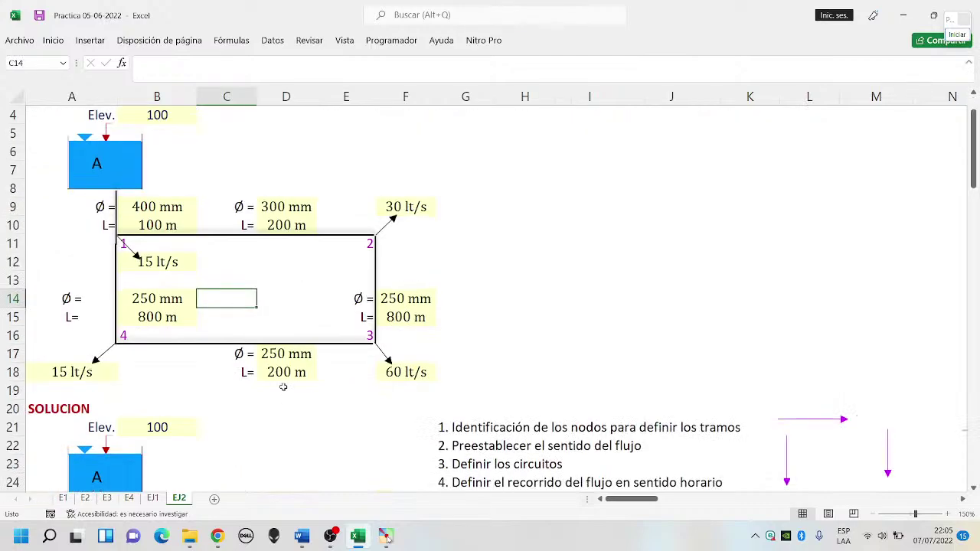
pyautogui.click(170, 262)
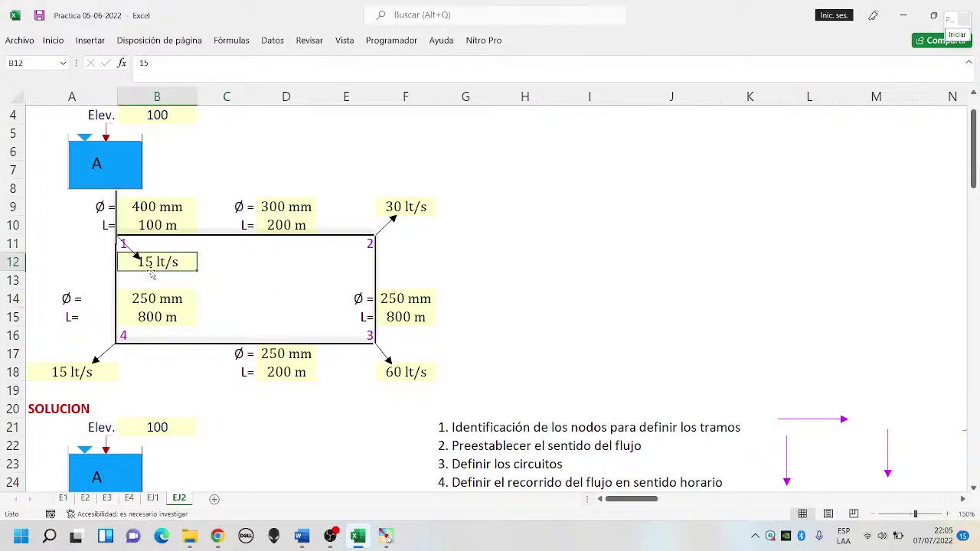
pyautogui.click(413, 208)
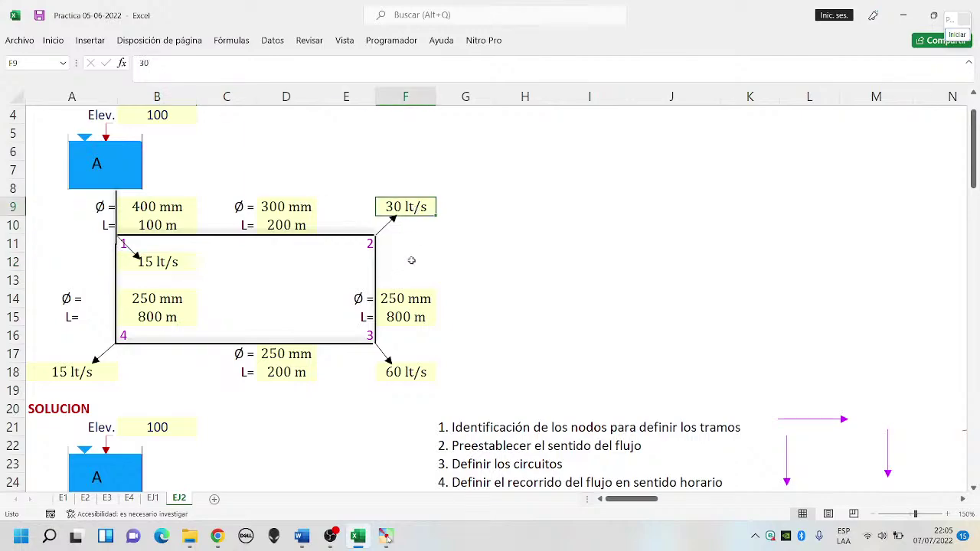
pyautogui.click(414, 373)
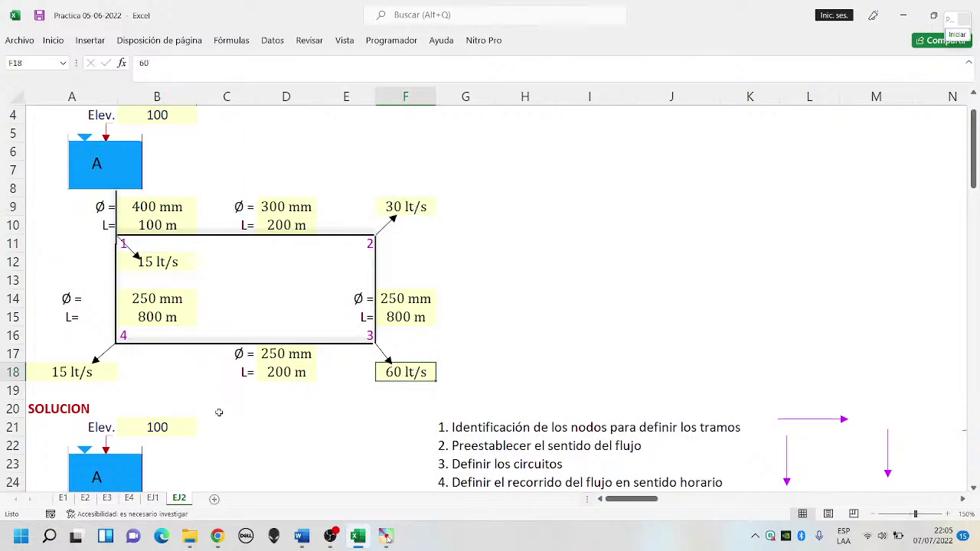
pyautogui.click(90, 375)
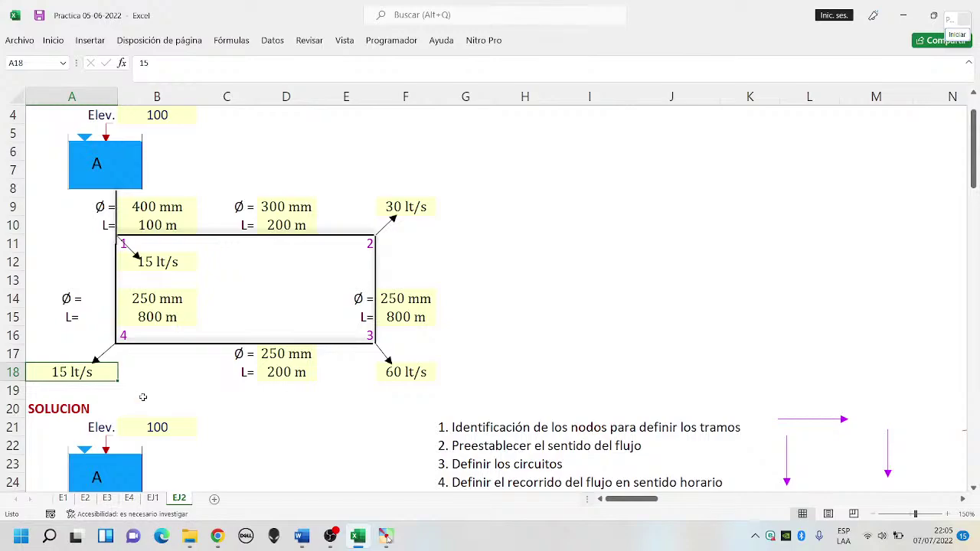
pyautogui.click(170, 387)
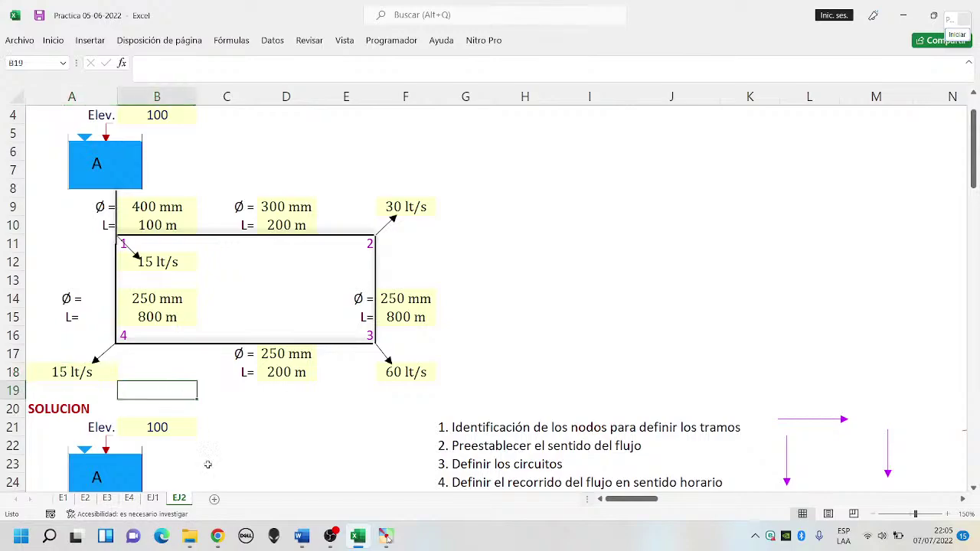
pyautogui.press('Down')
pyautogui.press('Down')
pyautogui.press('Right')
pyautogui.press('Right')
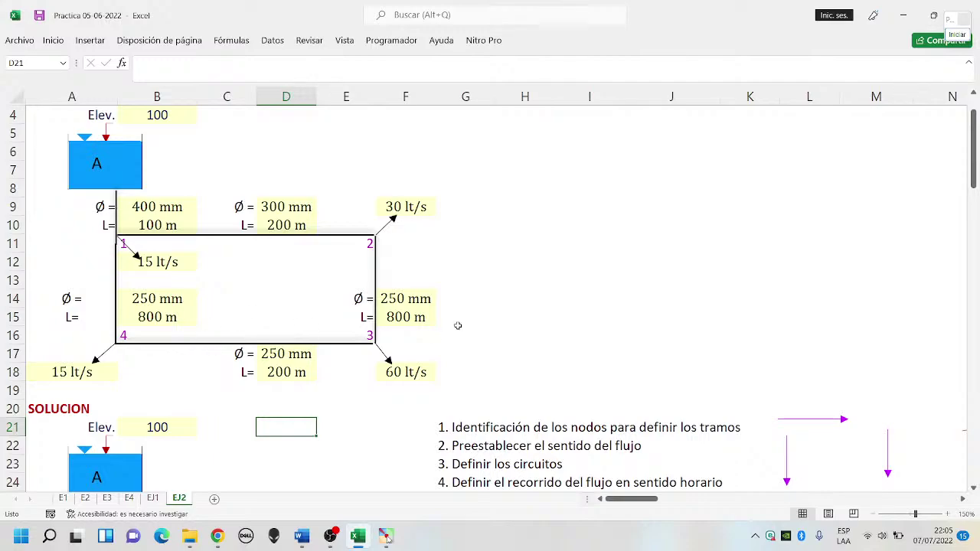
# Enter =B12+F9+A18+F18 in I9 to sum the four hydrant demands to 120 lt/s.
pyautogui.click(578, 213)
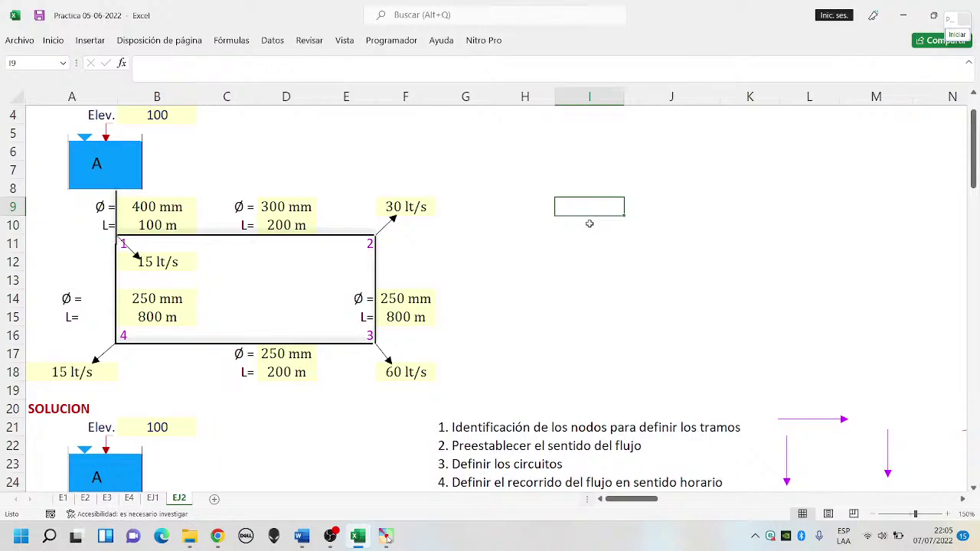
pyautogui.write('=')
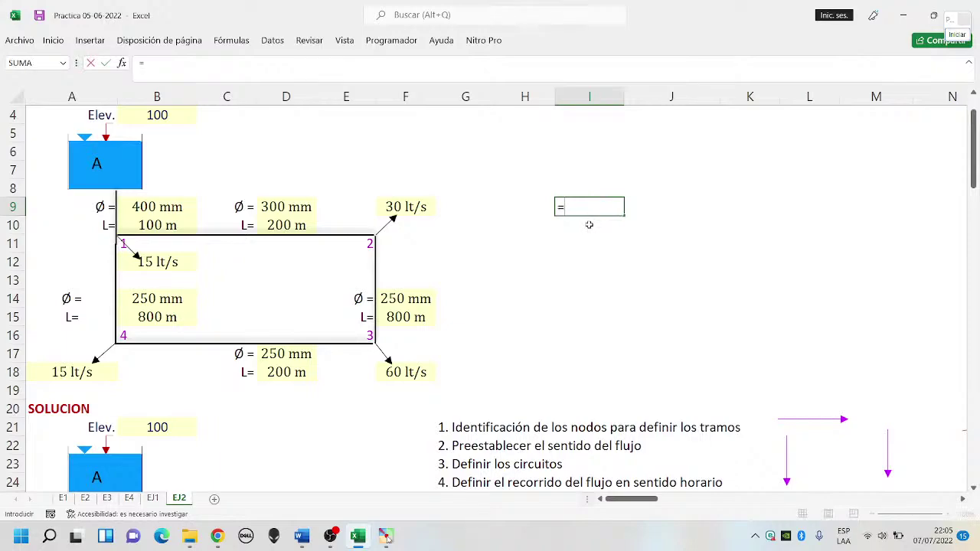
pyautogui.click(175, 264)
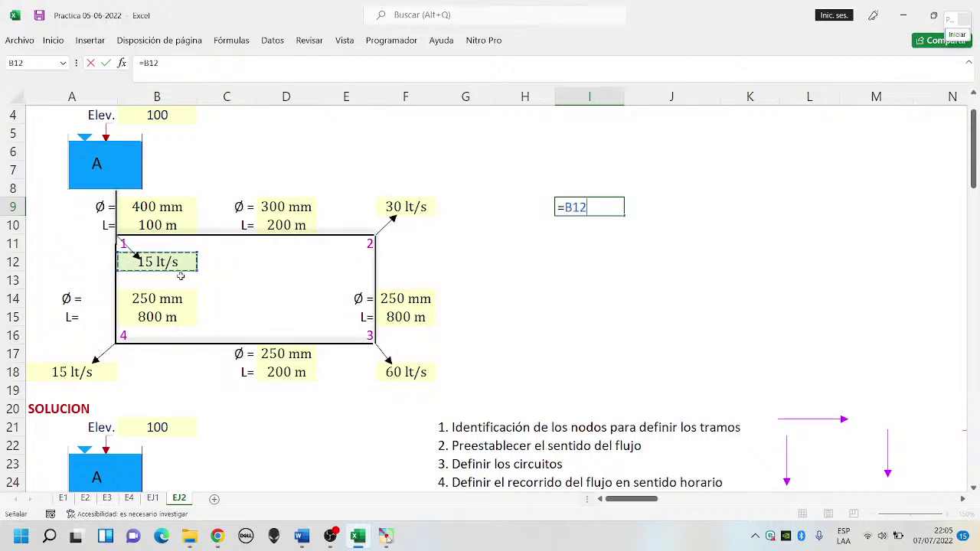
pyautogui.write('+')
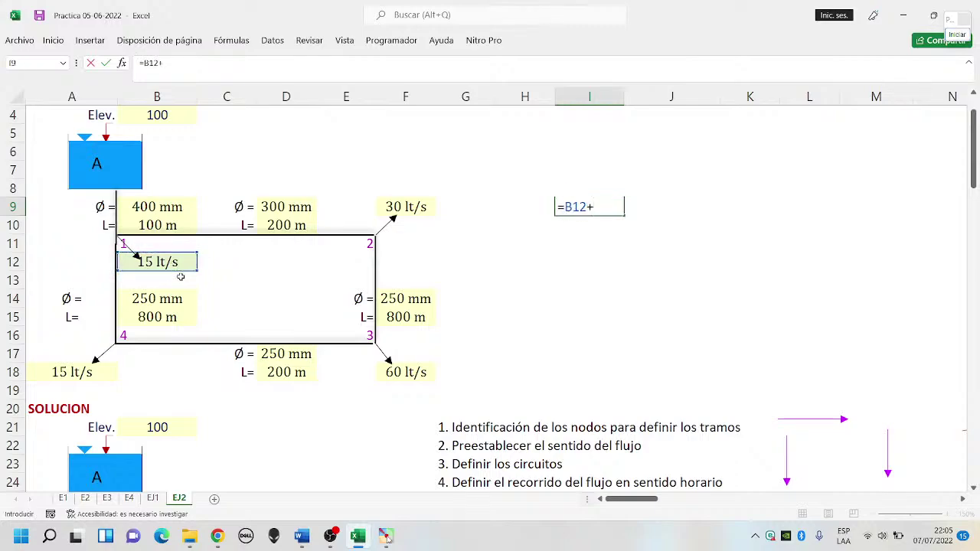
pyautogui.click(397, 210)
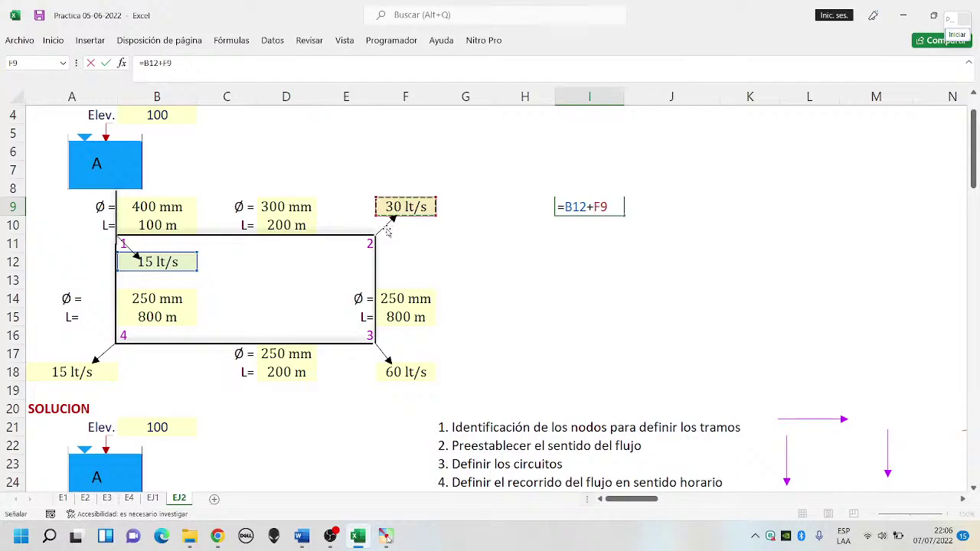
pyautogui.write('+')
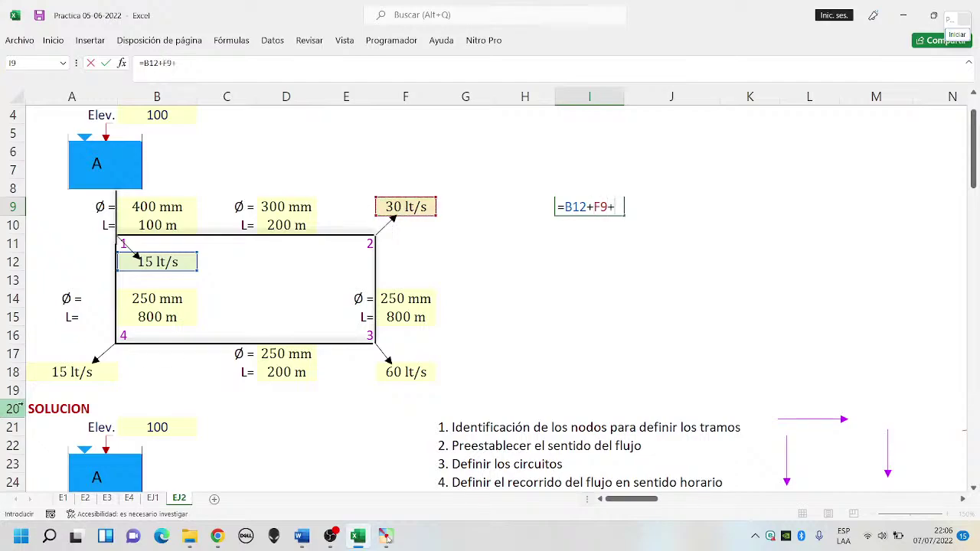
pyautogui.click(63, 374)
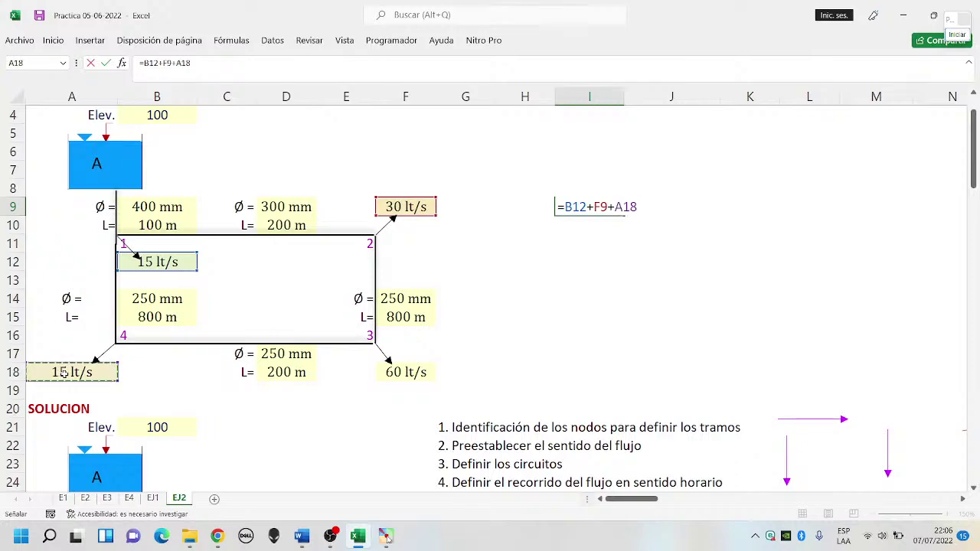
pyautogui.write('+')
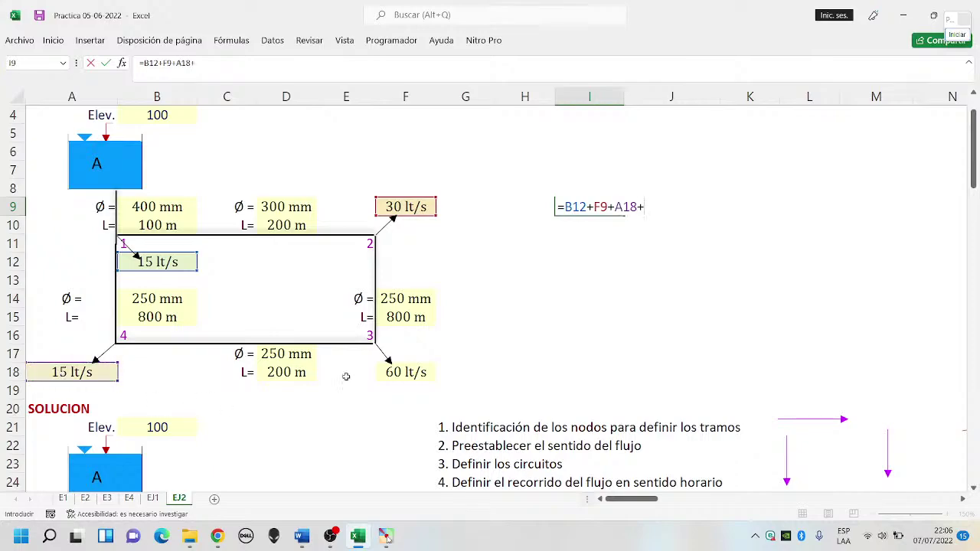
pyautogui.click(403, 372)
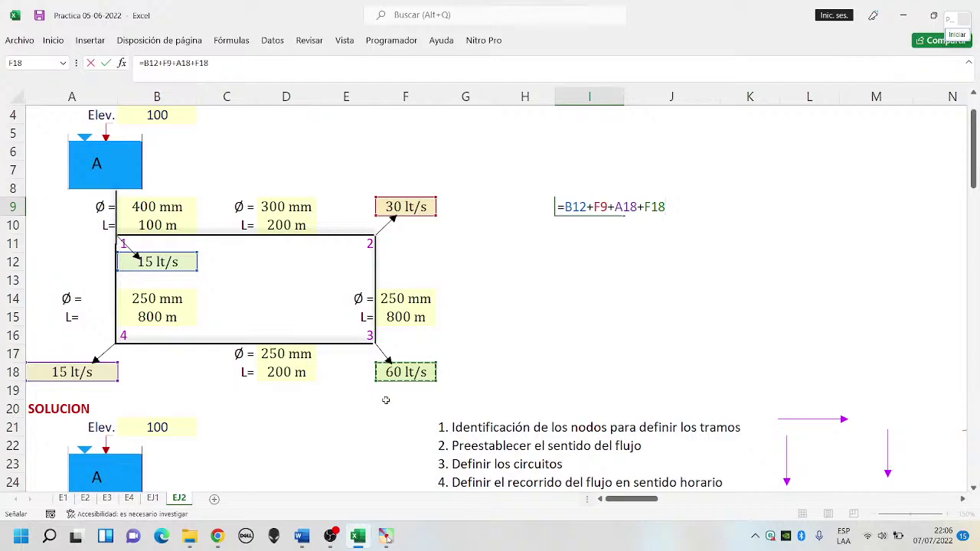
pyautogui.press('Return')
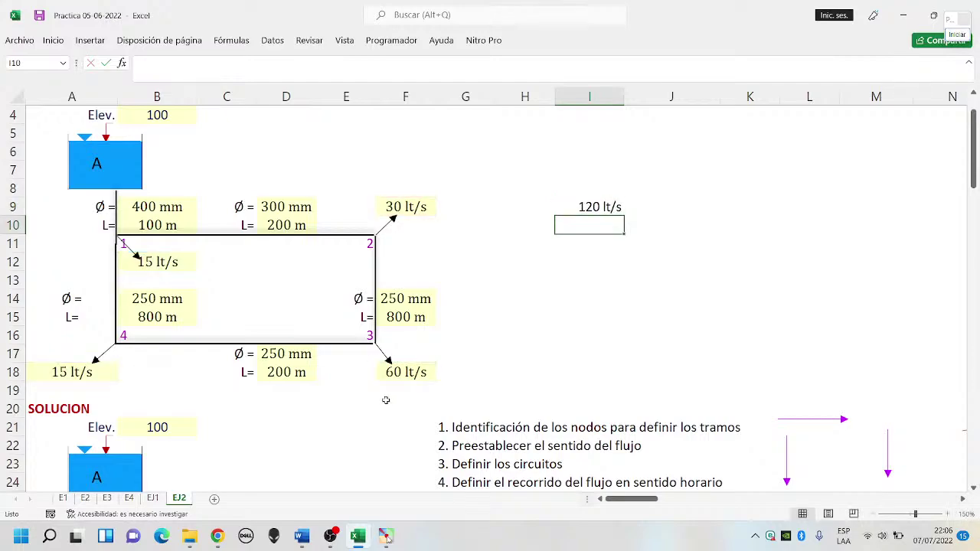
pyautogui.click(601, 200)
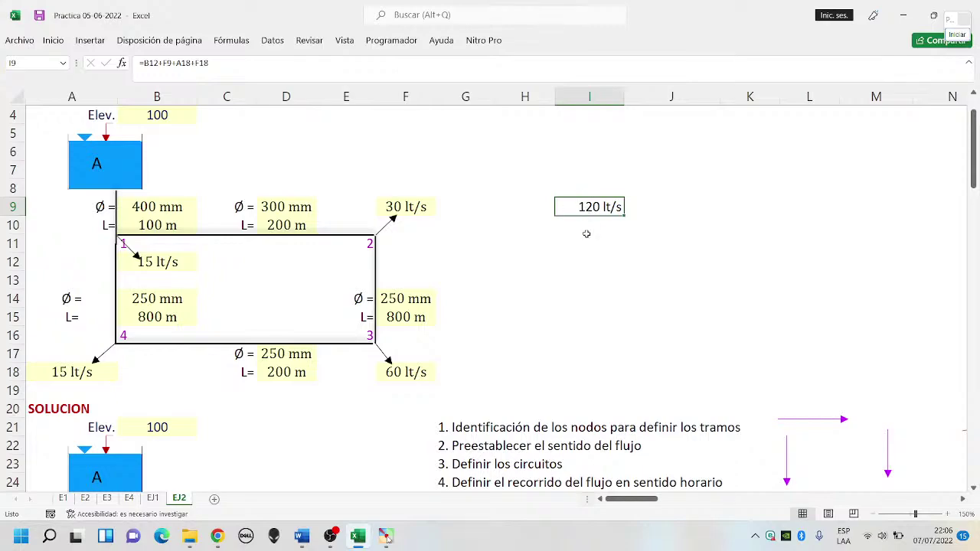
pyautogui.click(587, 232)
pyautogui.scroll(-1, 291, 399)
pyautogui.scroll(-1, 291, 399)
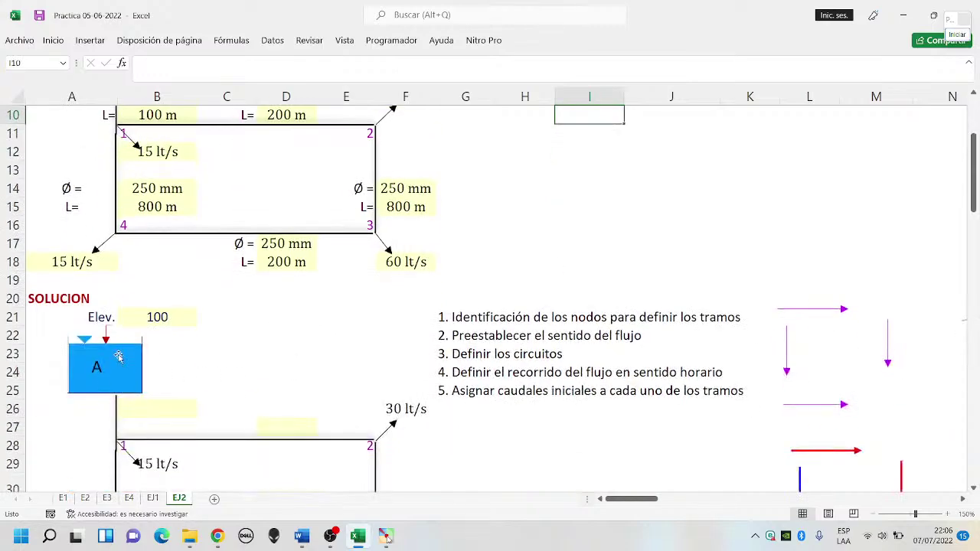
pyautogui.click(143, 409)
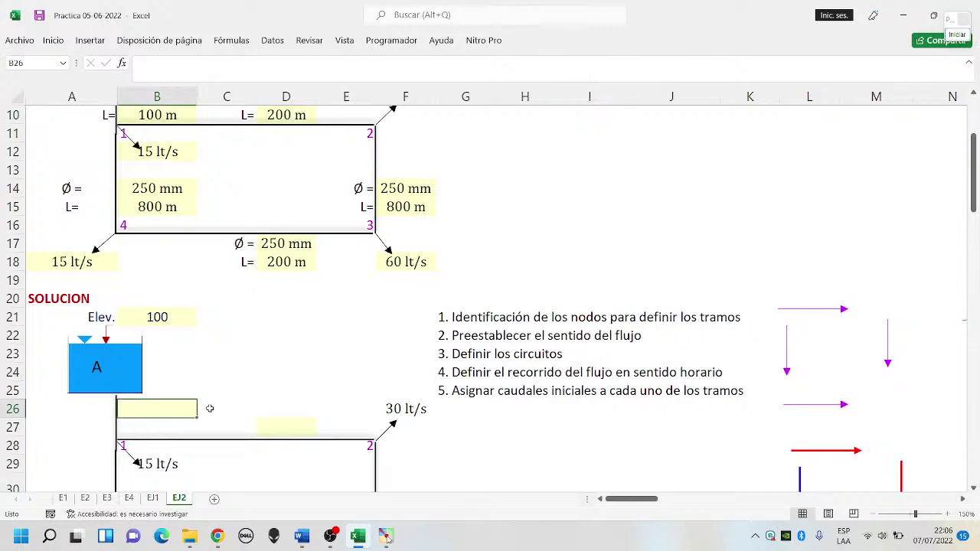
pyautogui.write('12')
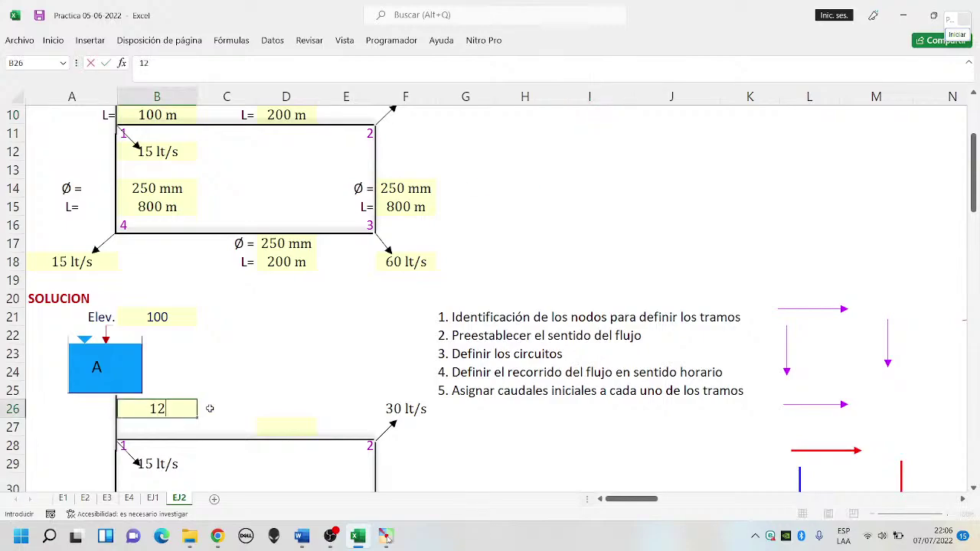
pyautogui.write('0')
pyautogui.press('Return')
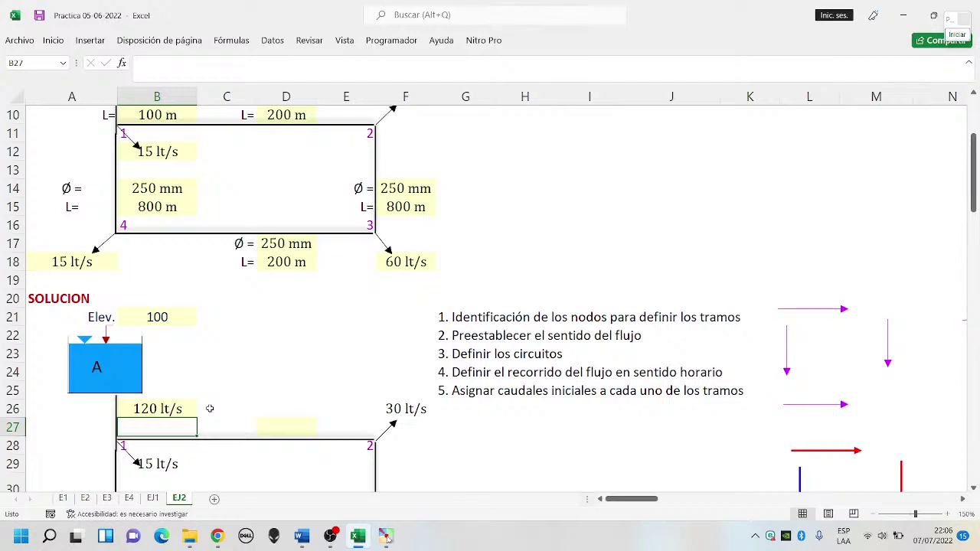
pyautogui.click(185, 407)
pyautogui.scroll(1, 258, 392)
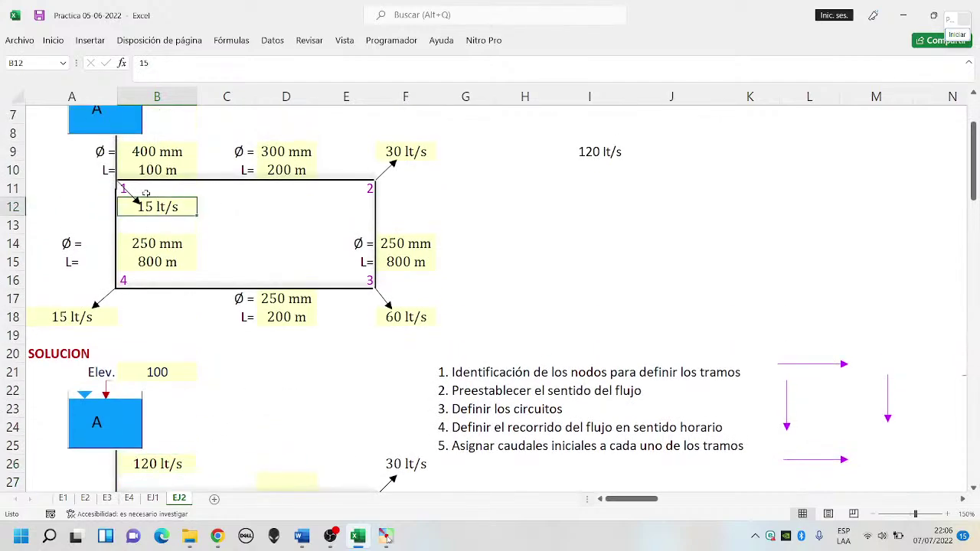
pyautogui.click(86, 320)
pyautogui.scroll(2, 222, 244)
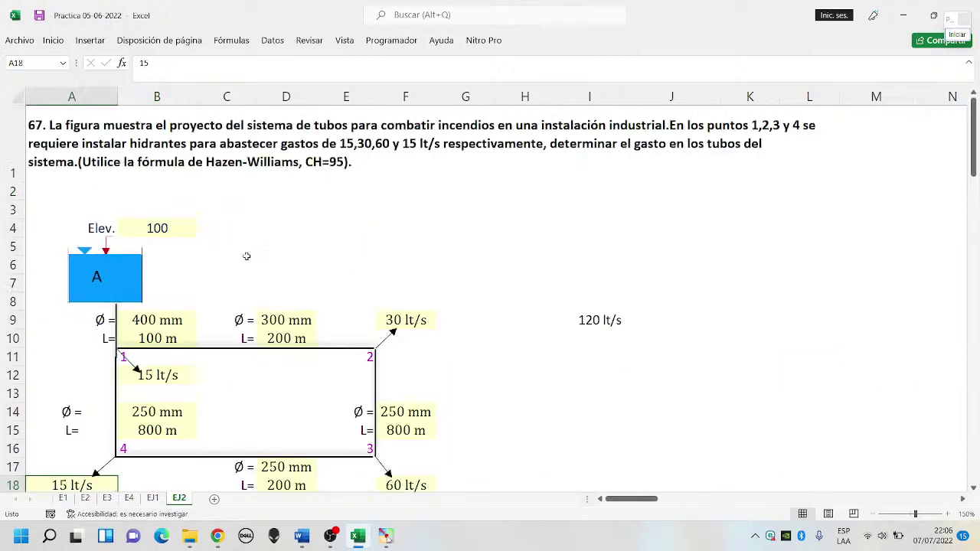
pyautogui.click(232, 158)
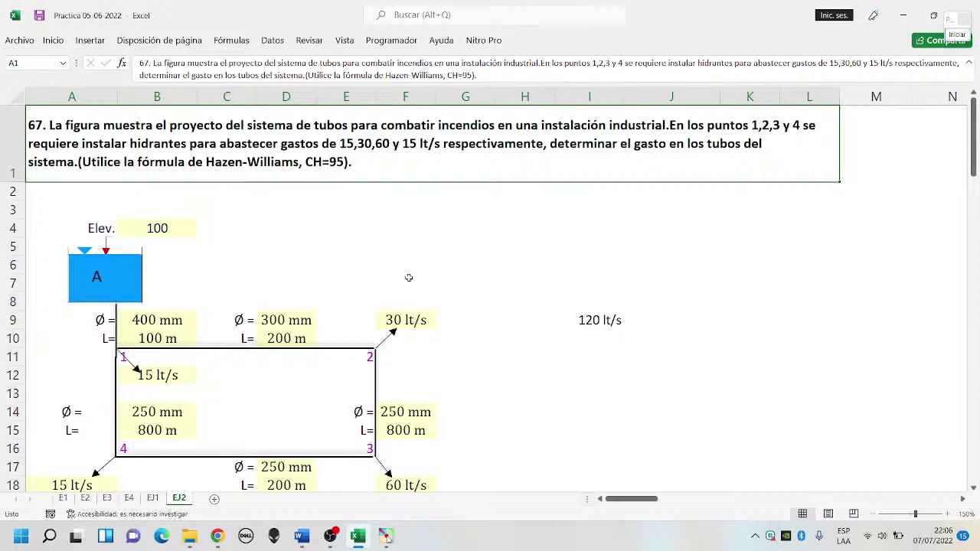
pyautogui.scroll(-1, 308, 354)
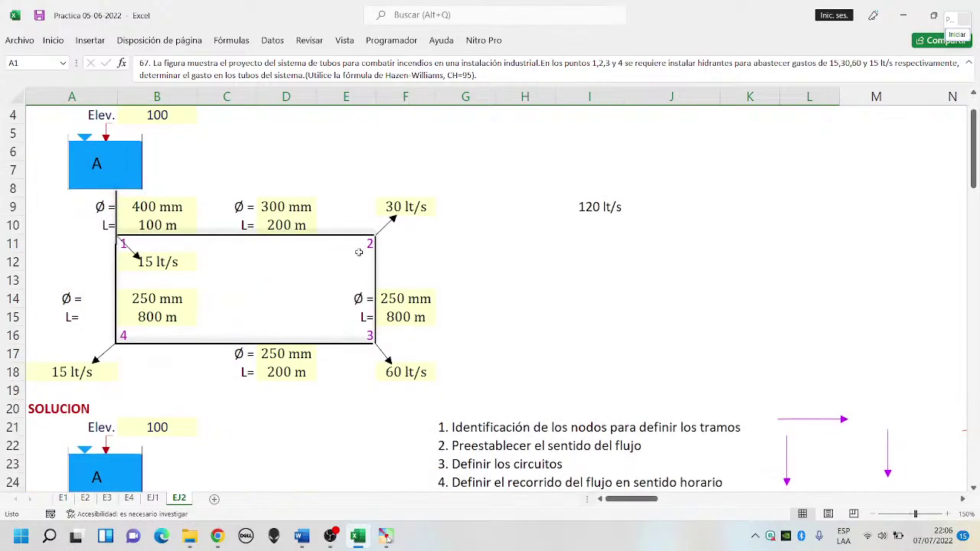
pyautogui.click(161, 262)
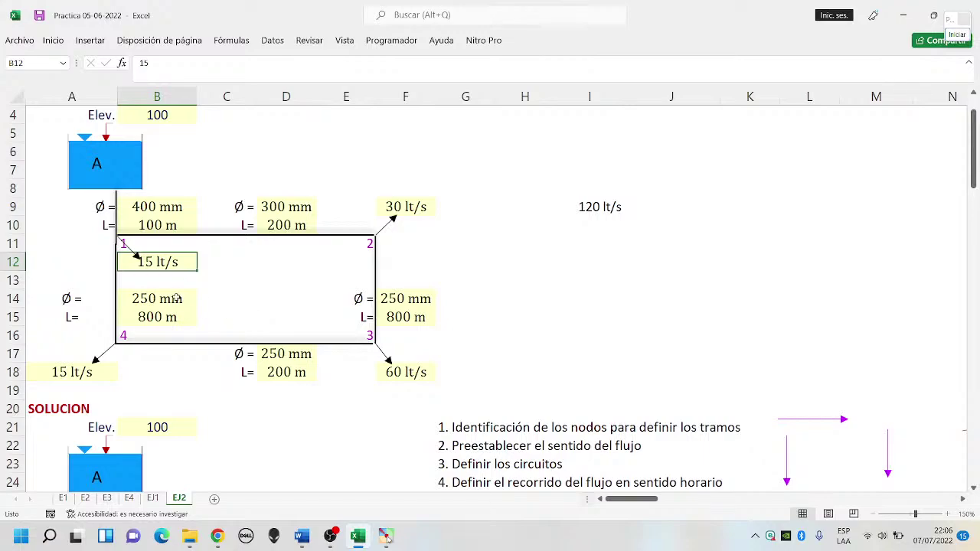
pyautogui.click(591, 201)
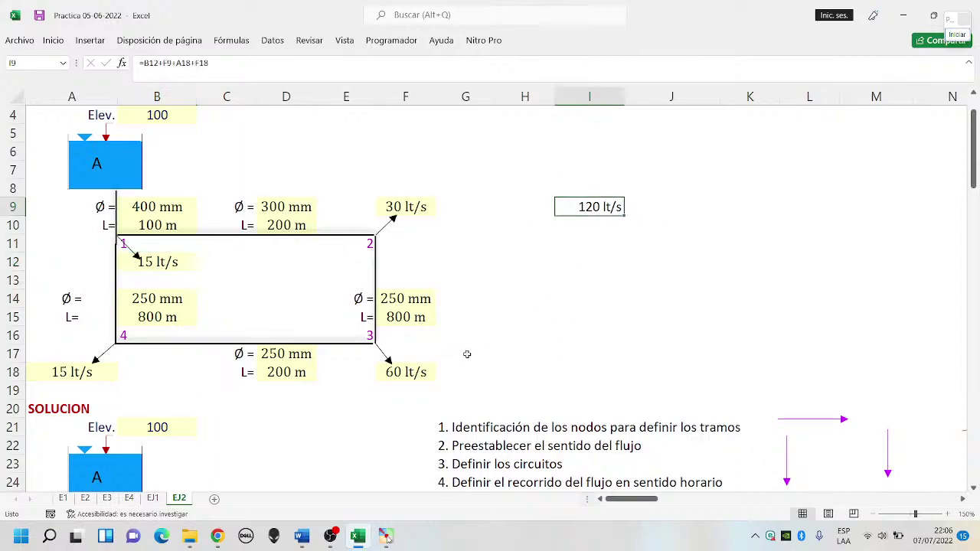
pyautogui.scroll(-2, 241, 361)
pyautogui.scroll(-1, 157, 395)
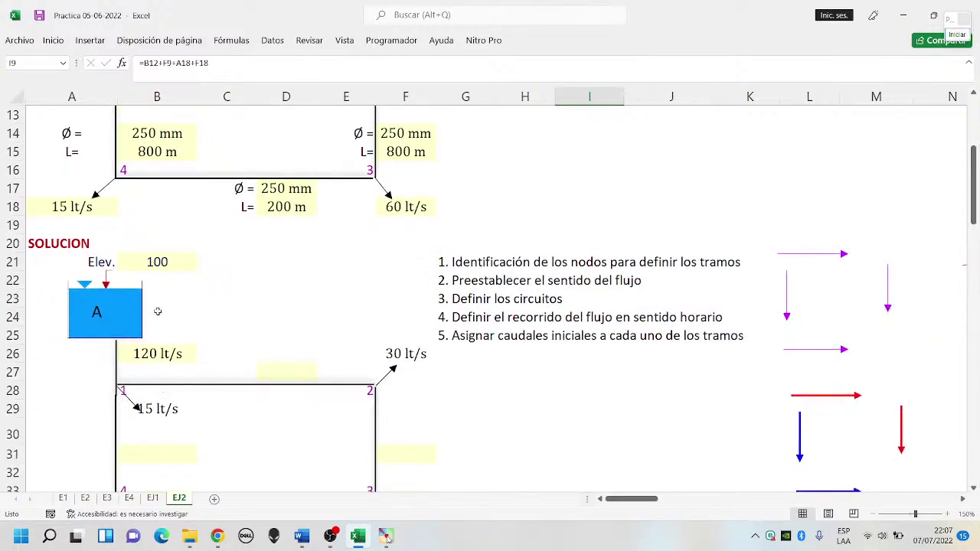
pyautogui.click(157, 349)
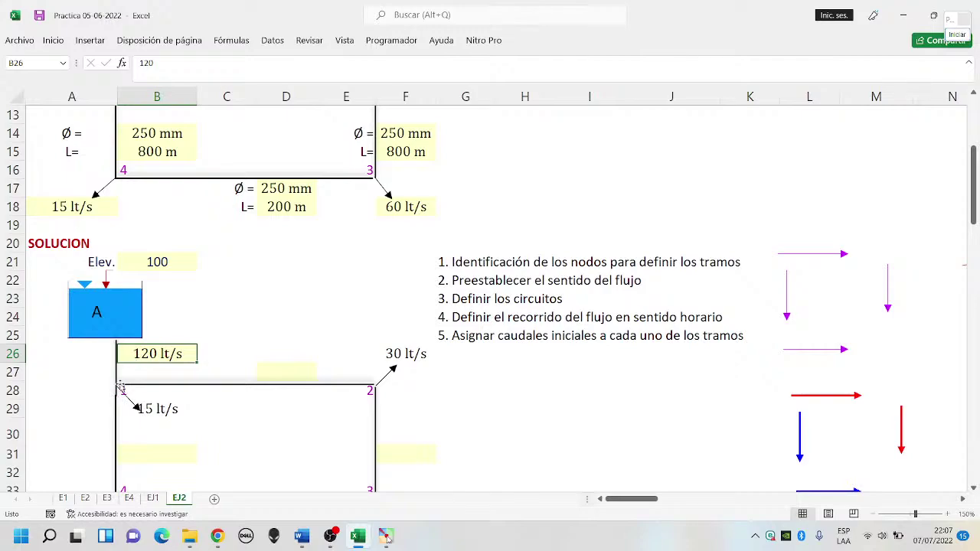
pyautogui.click(259, 334)
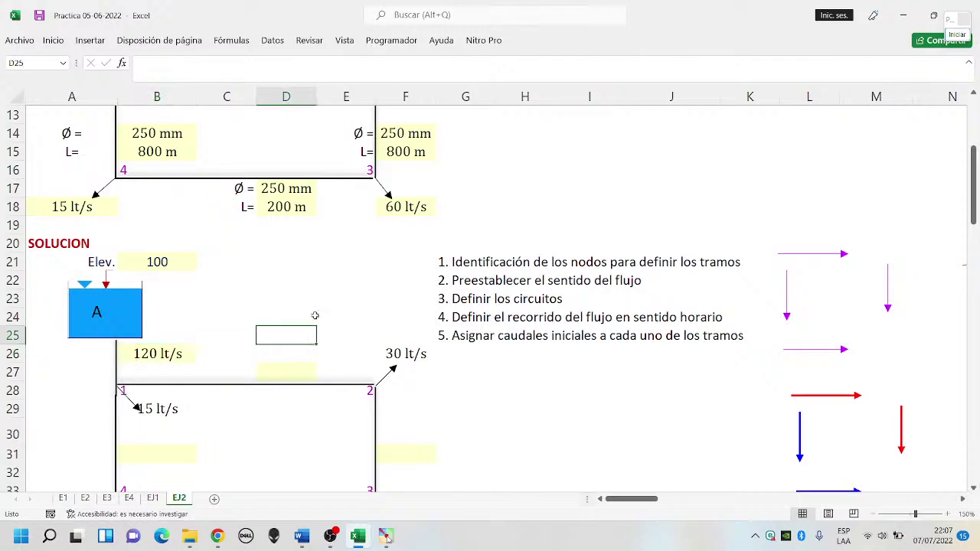
pyautogui.scroll(-1, 315, 314)
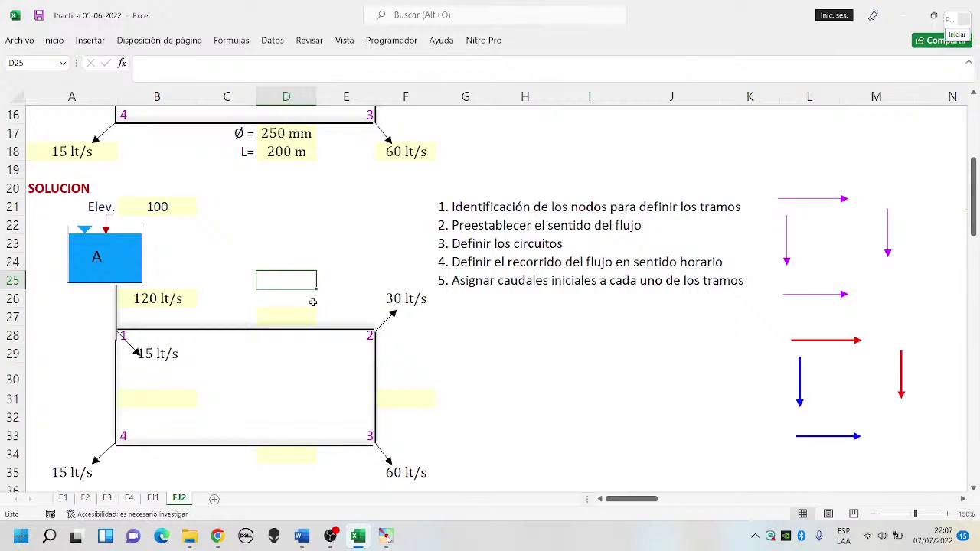
pyautogui.click(487, 369)
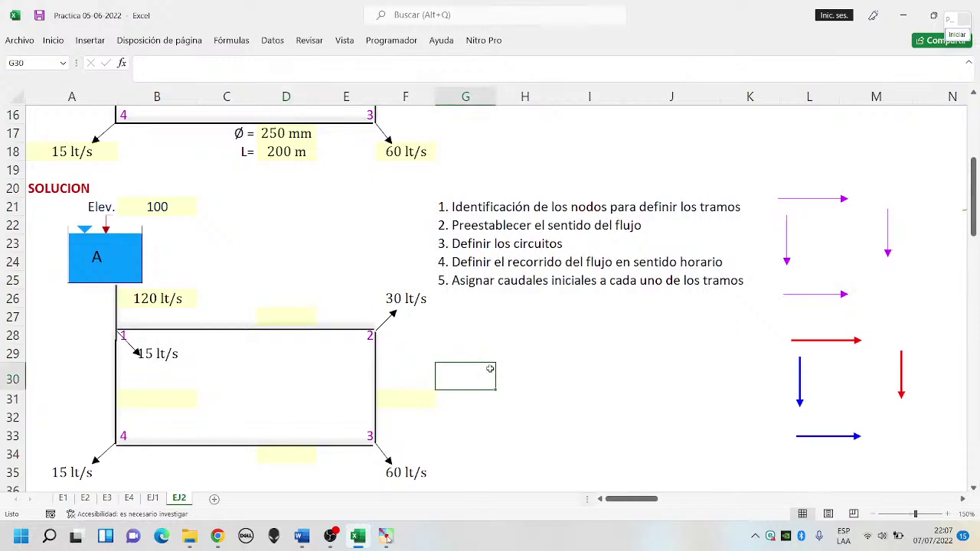
pyautogui.scroll(-1, 483, 367)
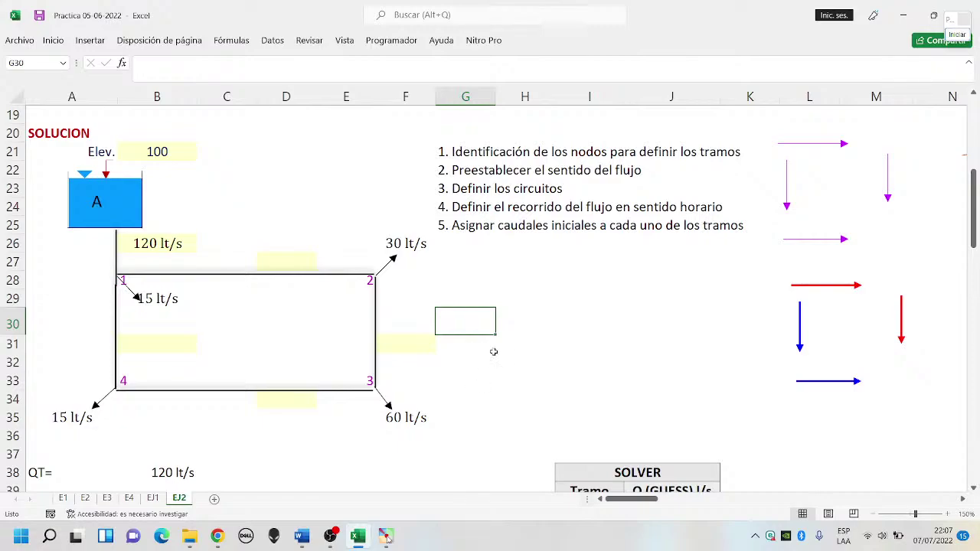
pyautogui.click(478, 159)
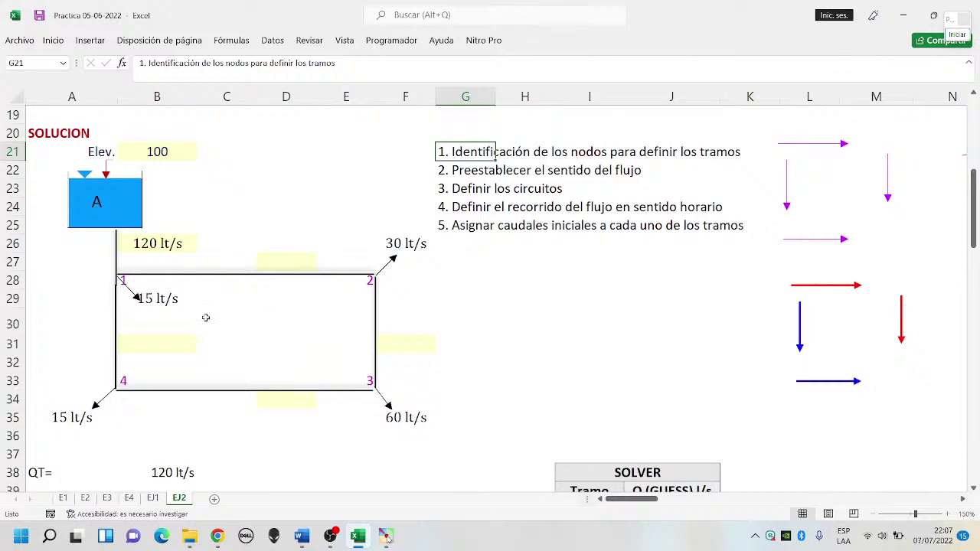
pyautogui.scroll(4, 205, 317)
pyautogui.click(124, 201)
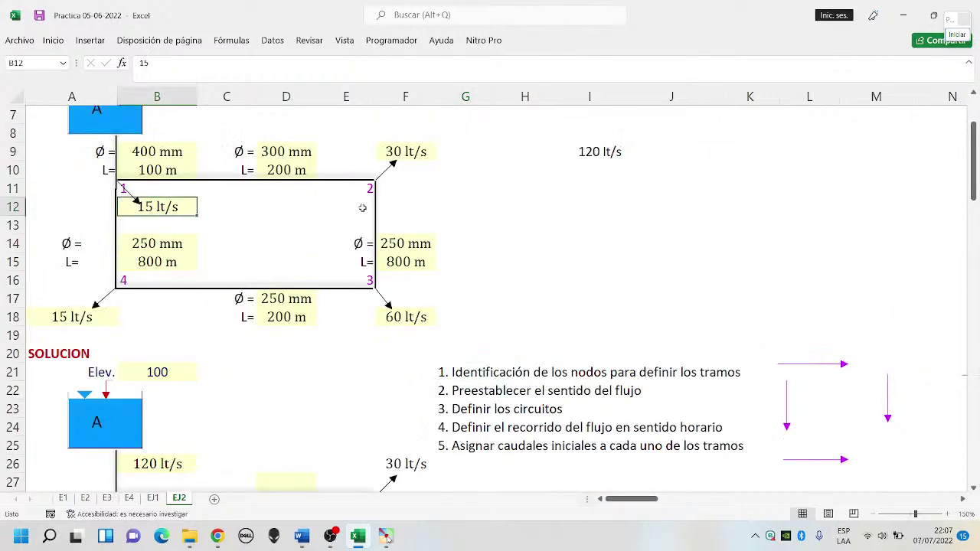
pyautogui.click(340, 382)
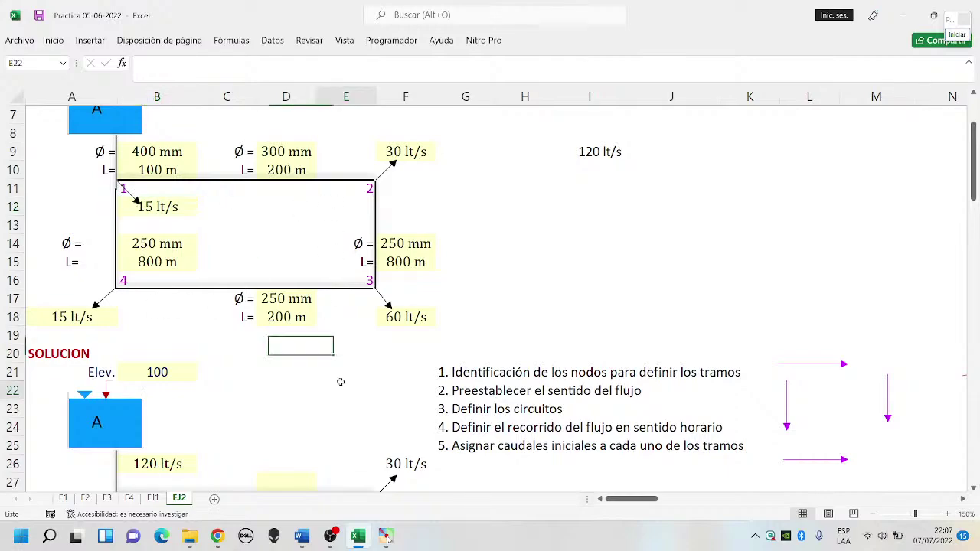
pyautogui.scroll(-2, 341, 381)
pyautogui.scroll(-1, 360, 368)
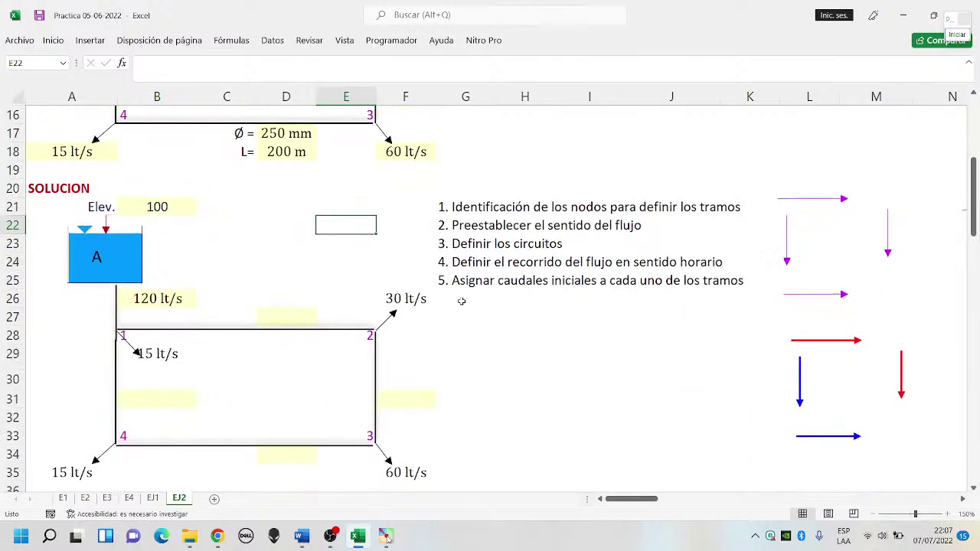
pyautogui.scroll(-1, 453, 327)
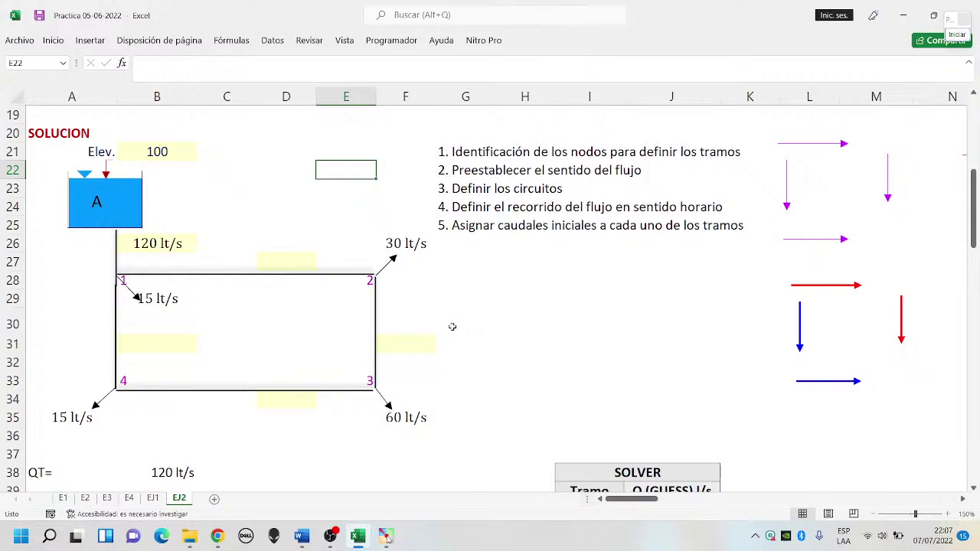
pyautogui.click(473, 312)
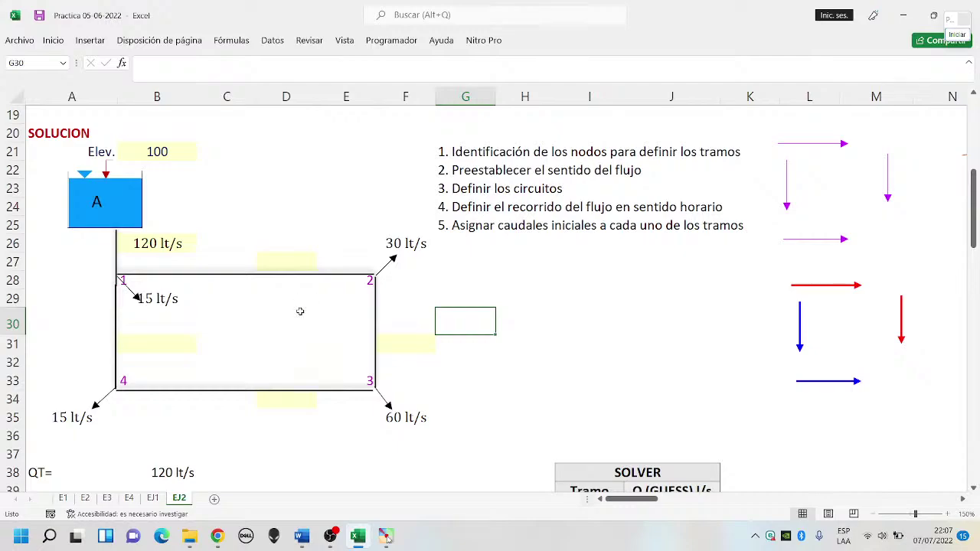
# Place purple arrows on the loop: rightward on the 1–2 and 4–3 pipes, downward on 2–3 and 1–4.
pyautogui.click(813, 146)
pyautogui.moveTo(813, 145); pyautogui.dragTo(233, 285)
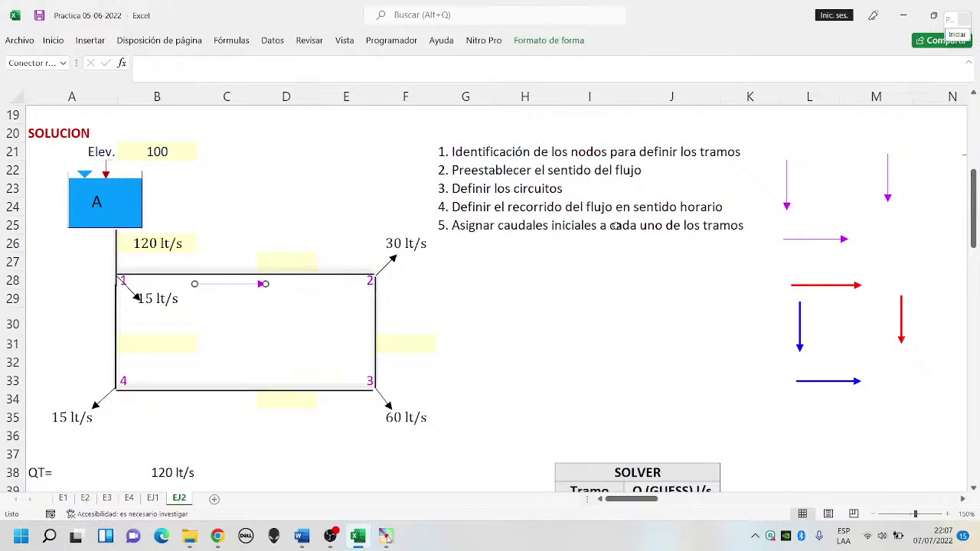
pyautogui.click(885, 179)
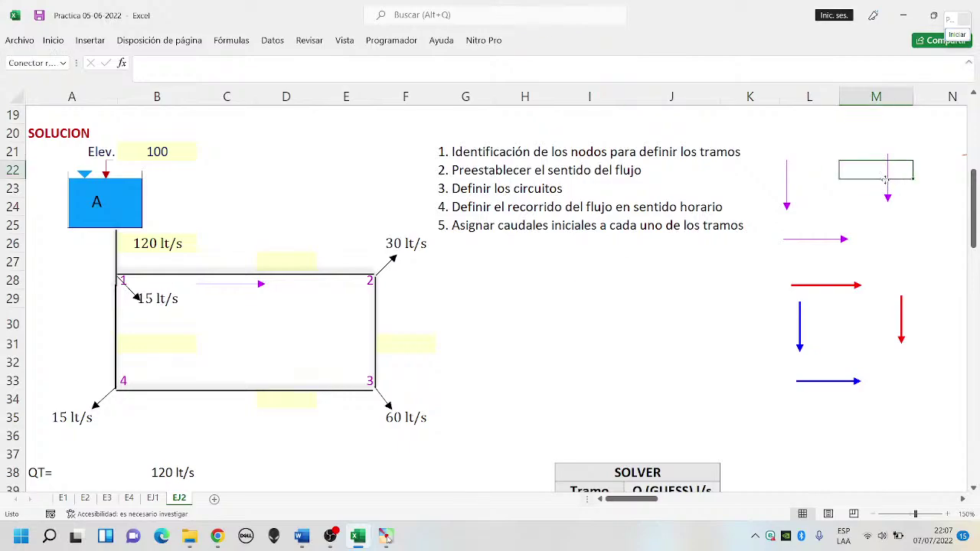
pyautogui.moveTo(885, 179); pyautogui.dragTo(365, 337)
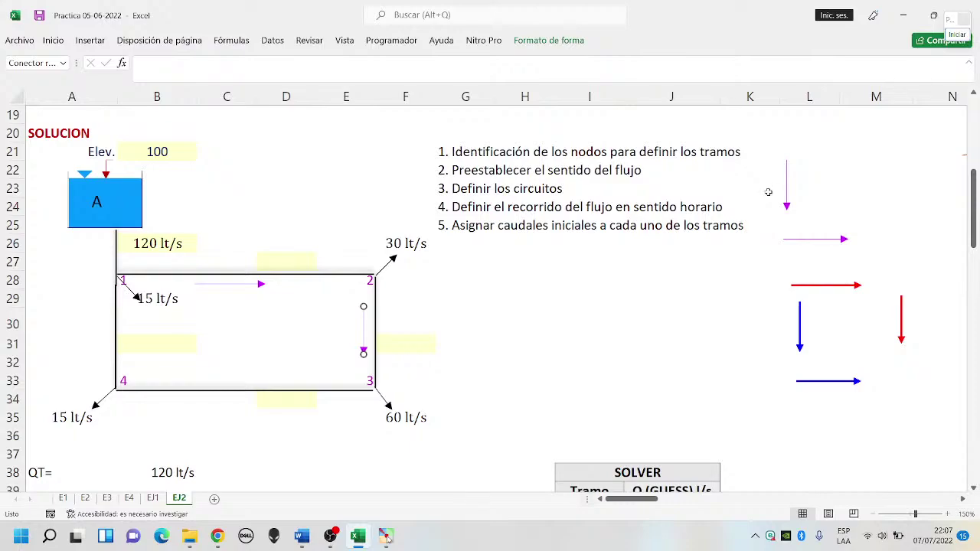
pyautogui.moveTo(787, 189); pyautogui.dragTo(127, 325)
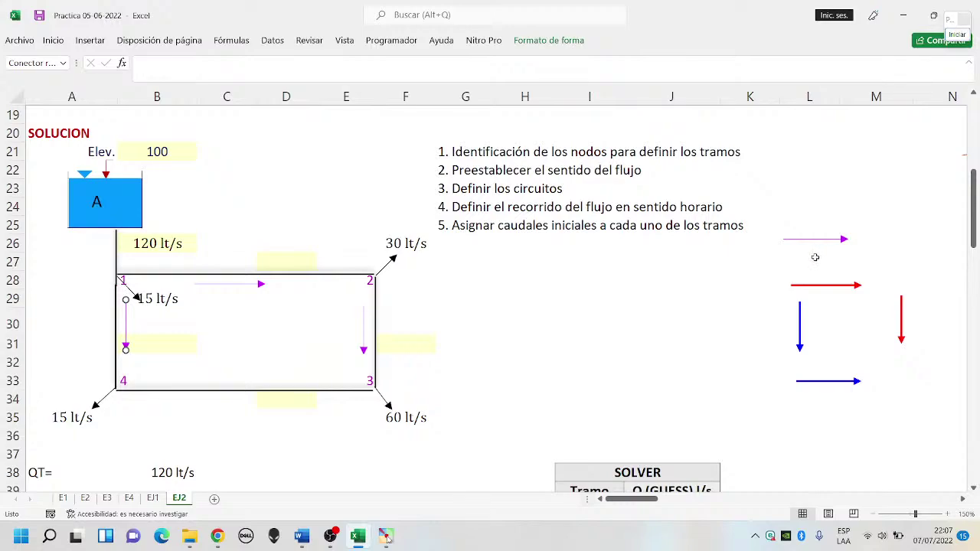
pyautogui.moveTo(787, 243); pyautogui.dragTo(217, 379)
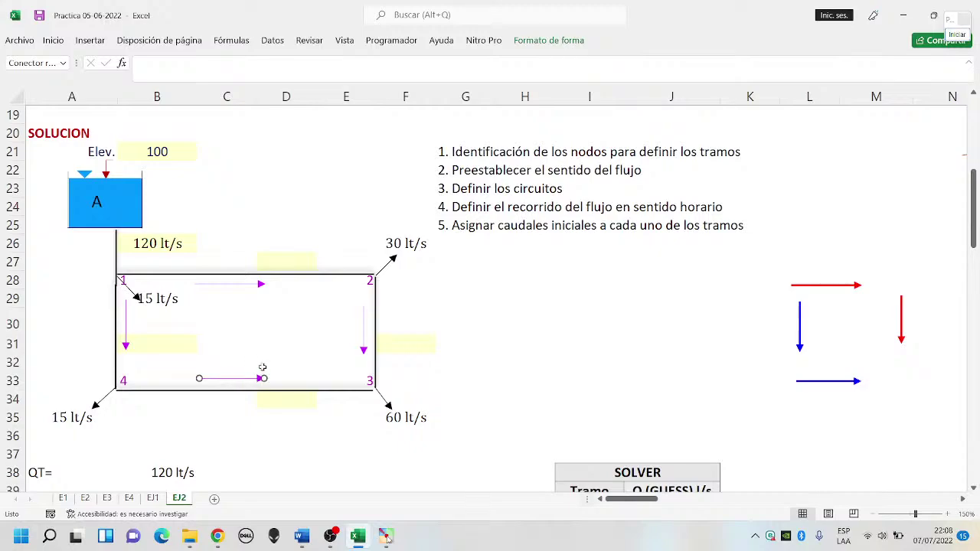
pyautogui.click(317, 327)
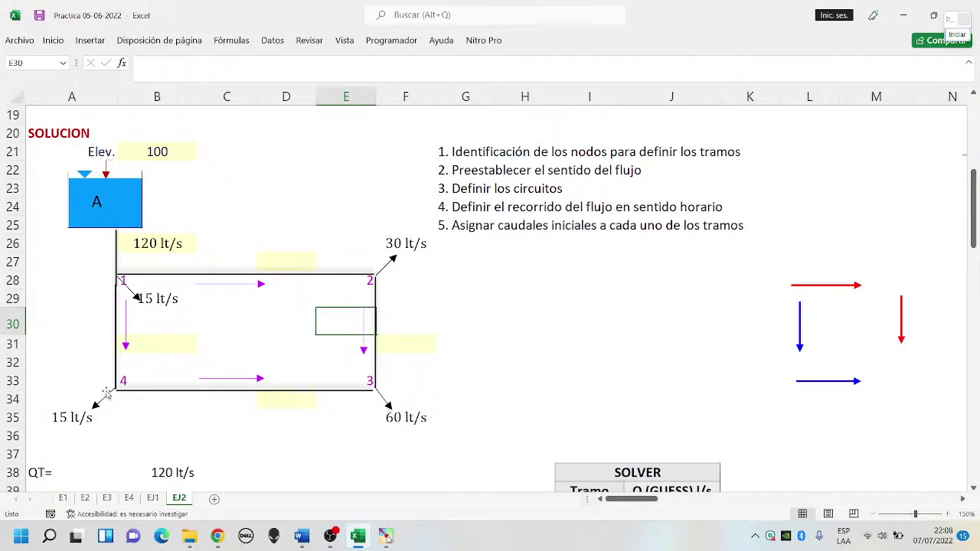
pyautogui.click(832, 381)
pyautogui.click(967, 37)
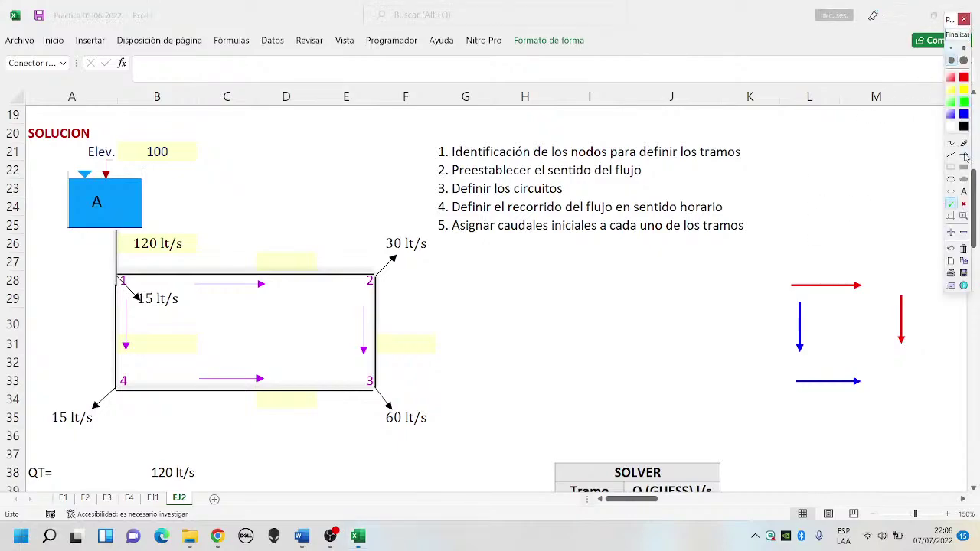
pyautogui.click(964, 154)
pyautogui.moveTo(269, 423); pyautogui.dragTo(201, 422)
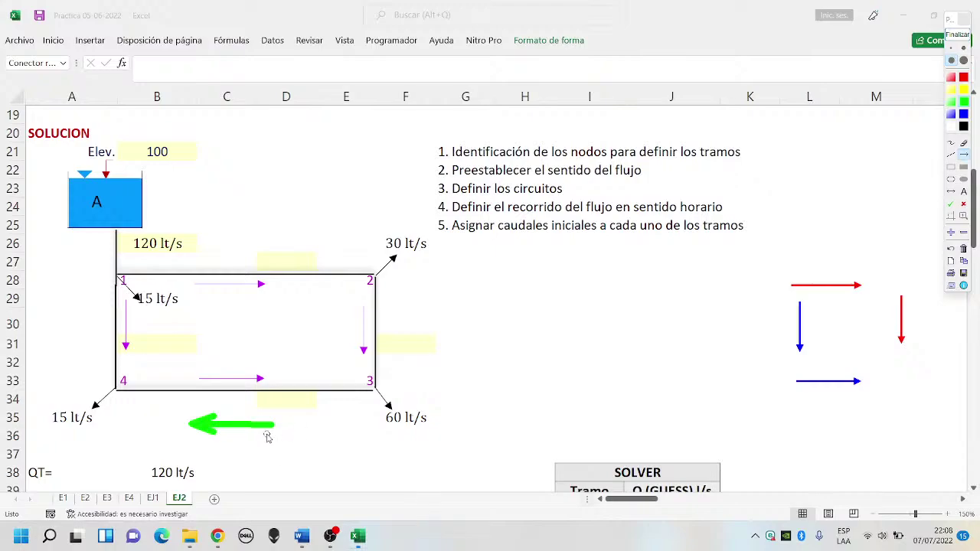
pyautogui.click(952, 205)
pyautogui.click(288, 451)
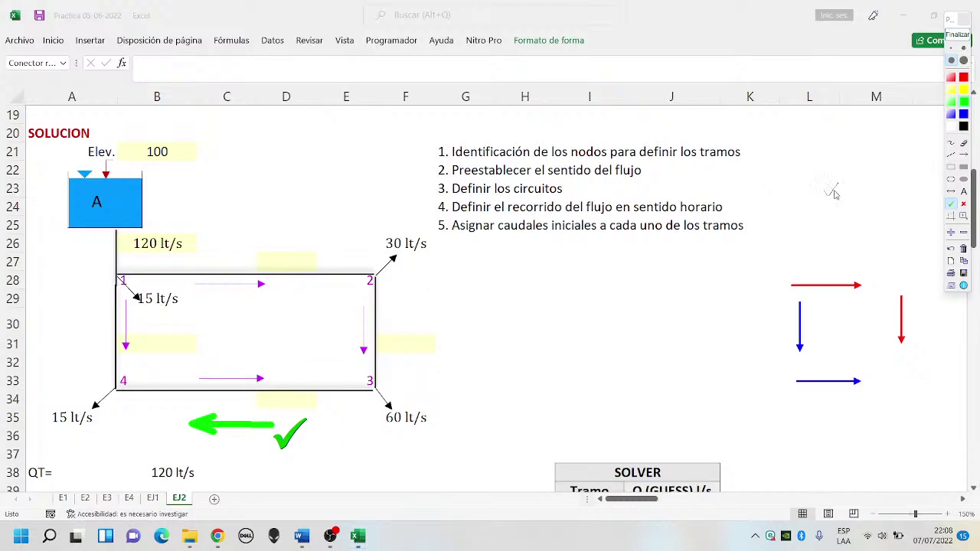
pyautogui.click(957, 40)
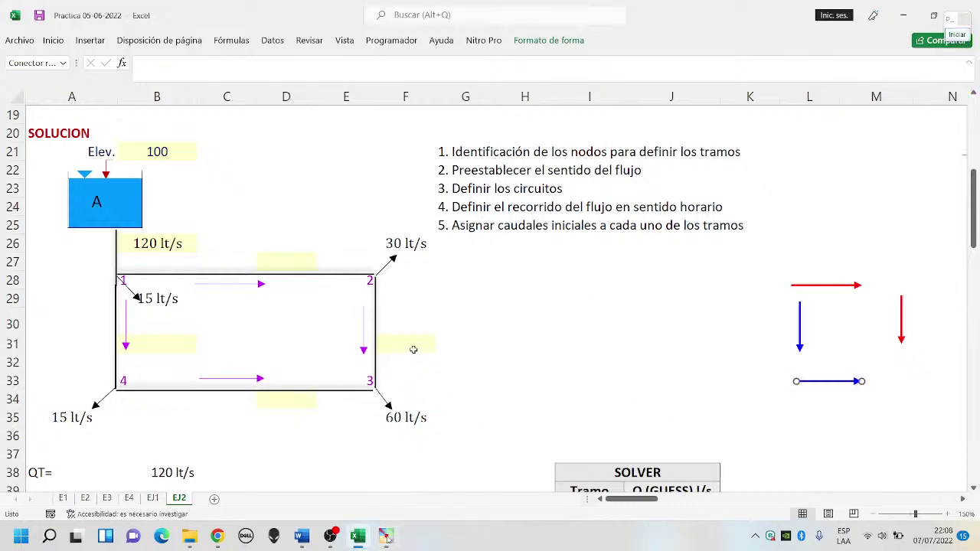
# Review the procedure steps on setting flow direction and defining circuits beside the diagram.
pyautogui.click(413, 345)
pyautogui.click(452, 393)
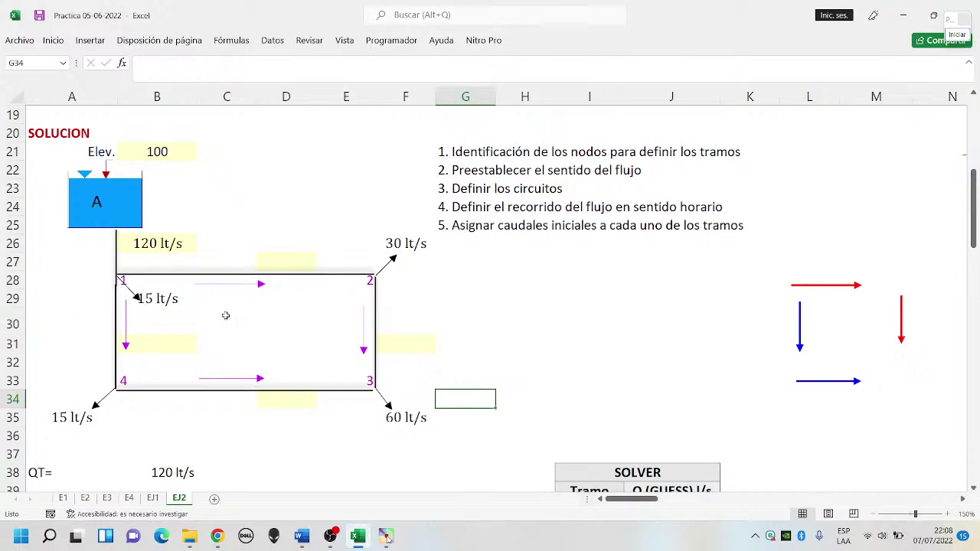
pyautogui.click(234, 284)
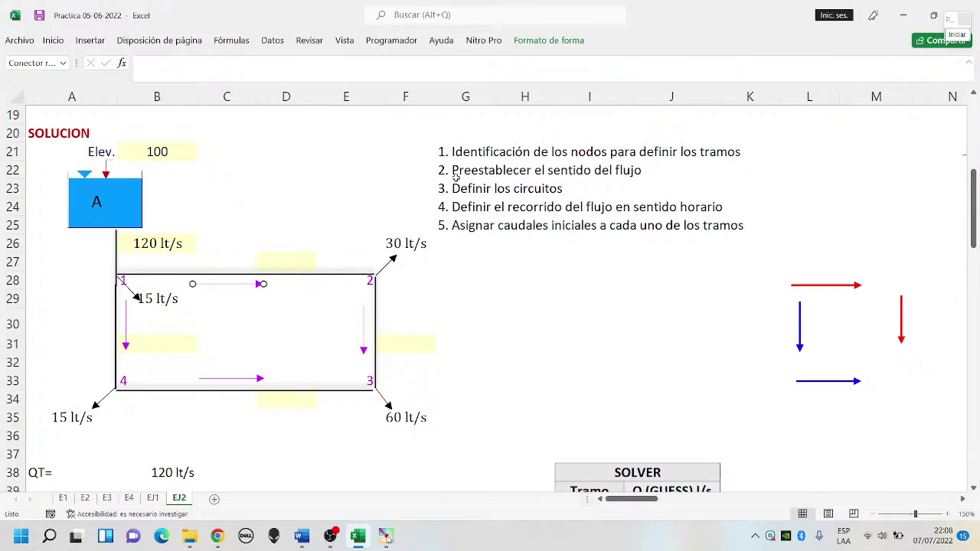
pyautogui.click(456, 175)
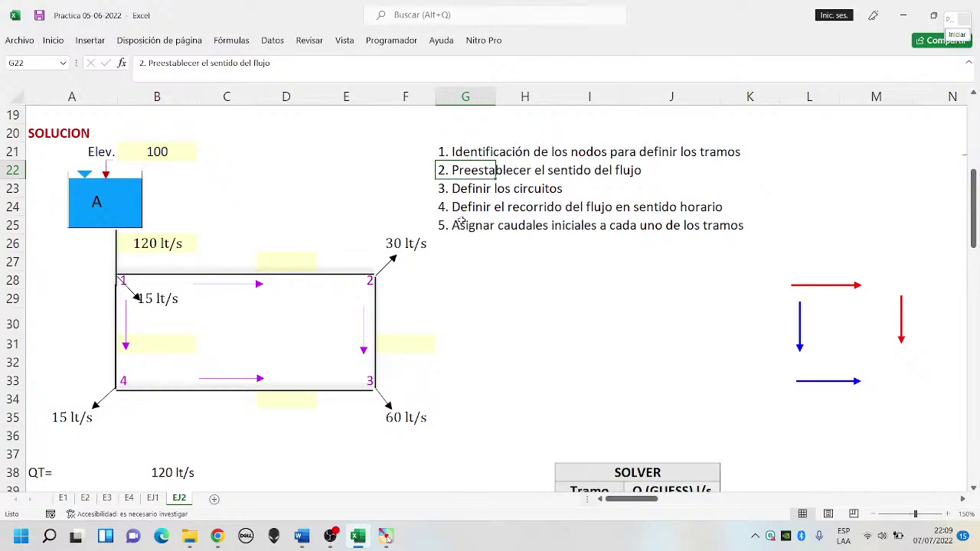
pyautogui.click(458, 196)
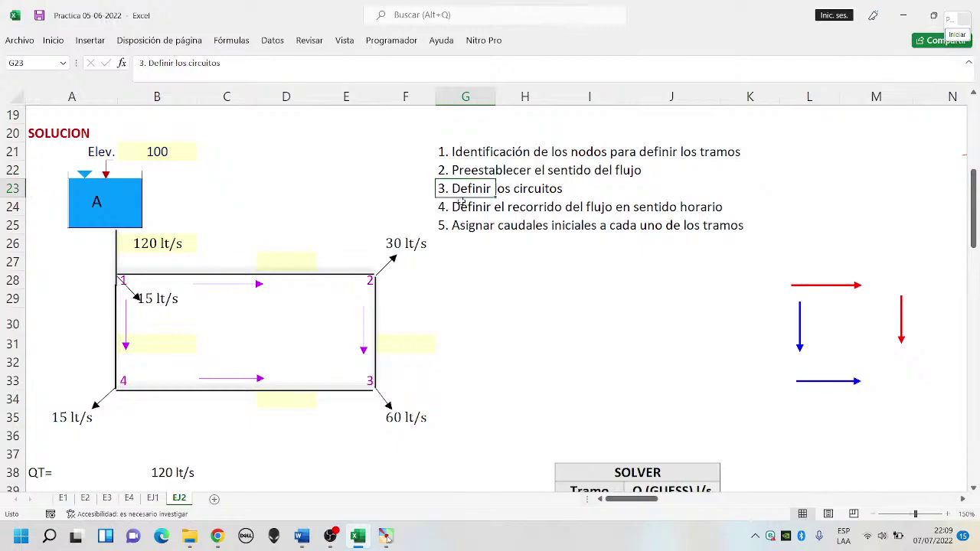
pyautogui.click(479, 276)
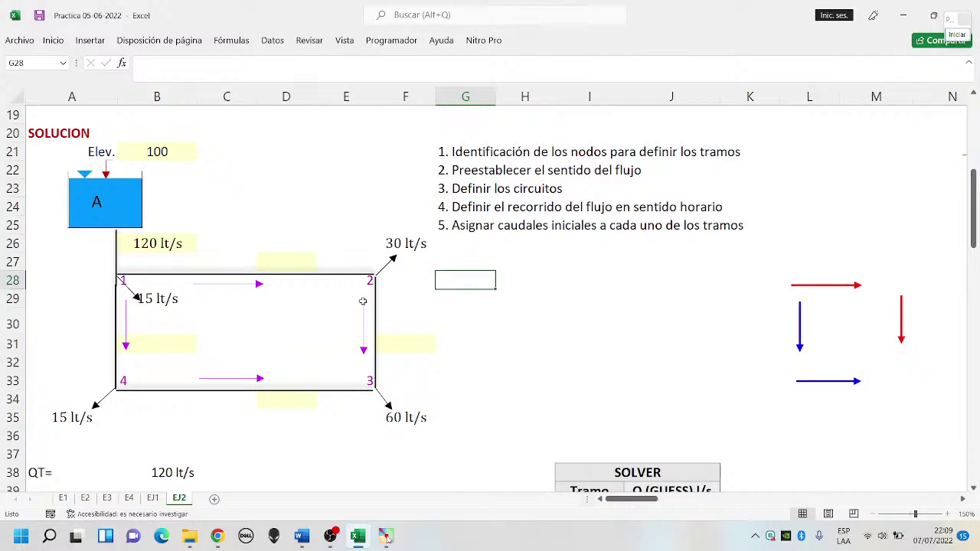
# Type the circuit label I into cell C30 inside the loop.
pyautogui.click(273, 325)
pyautogui.click(226, 329)
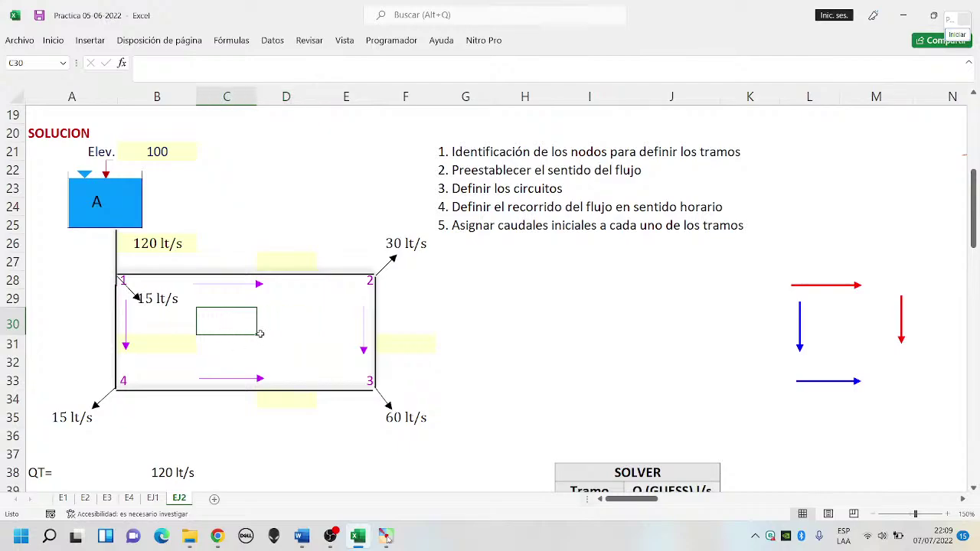
pyautogui.write('l')
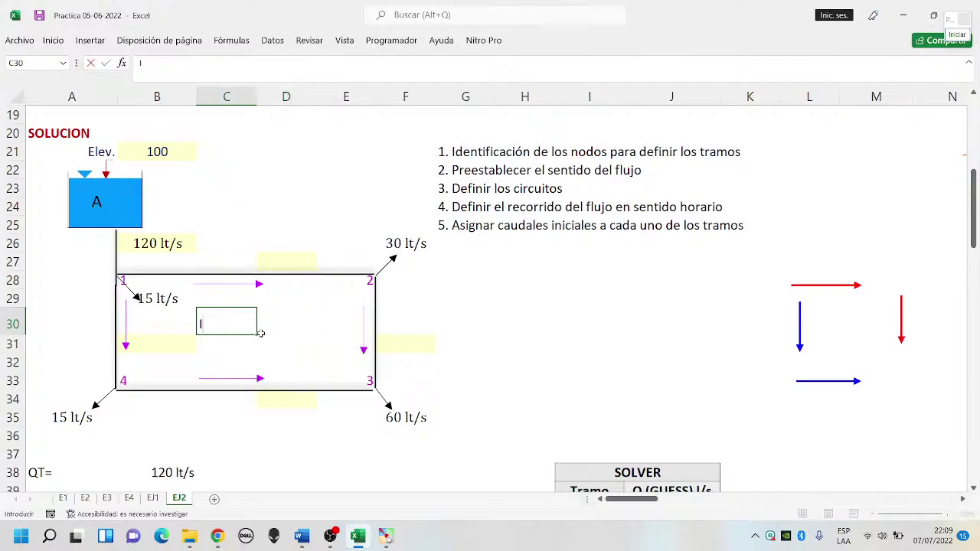
pyautogui.press('Return')
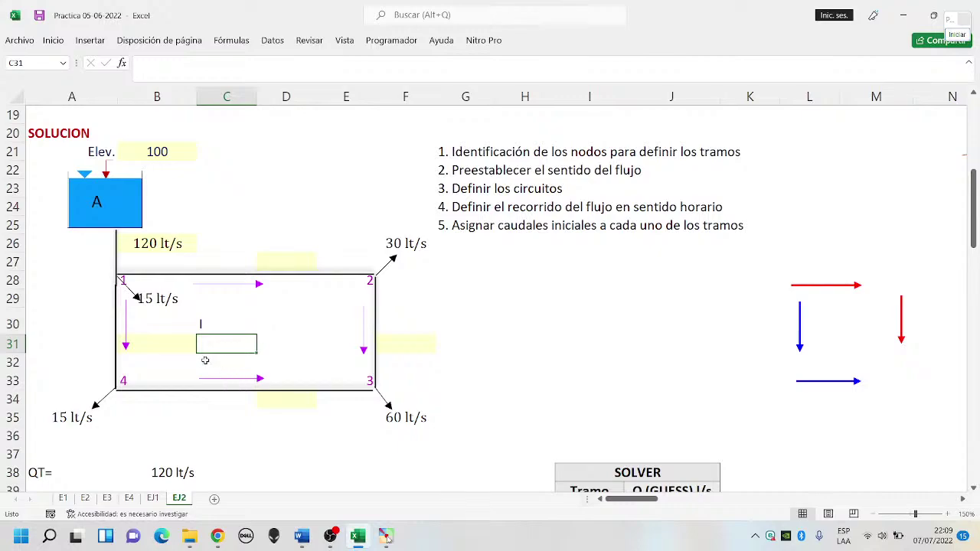
pyautogui.click(208, 325)
pyautogui.click(439, 200)
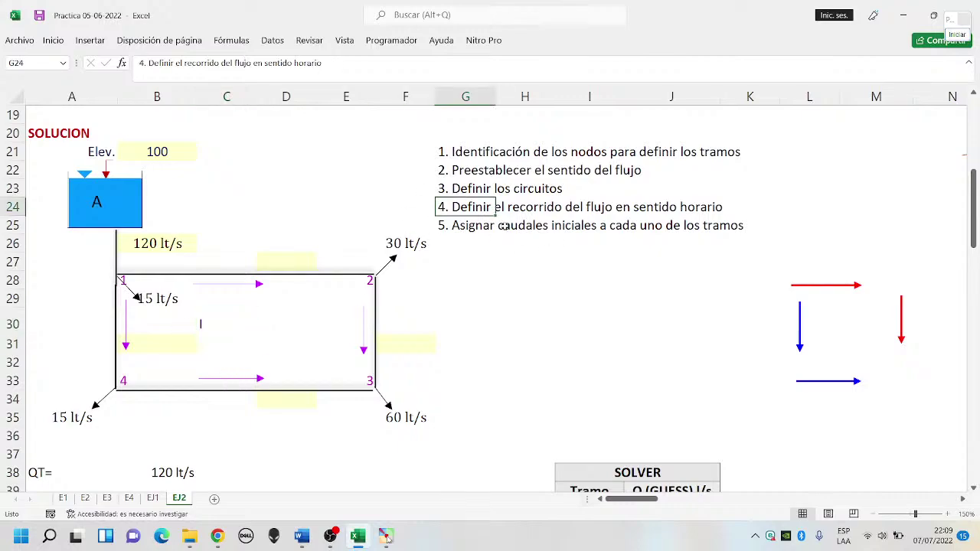
pyautogui.click(504, 273)
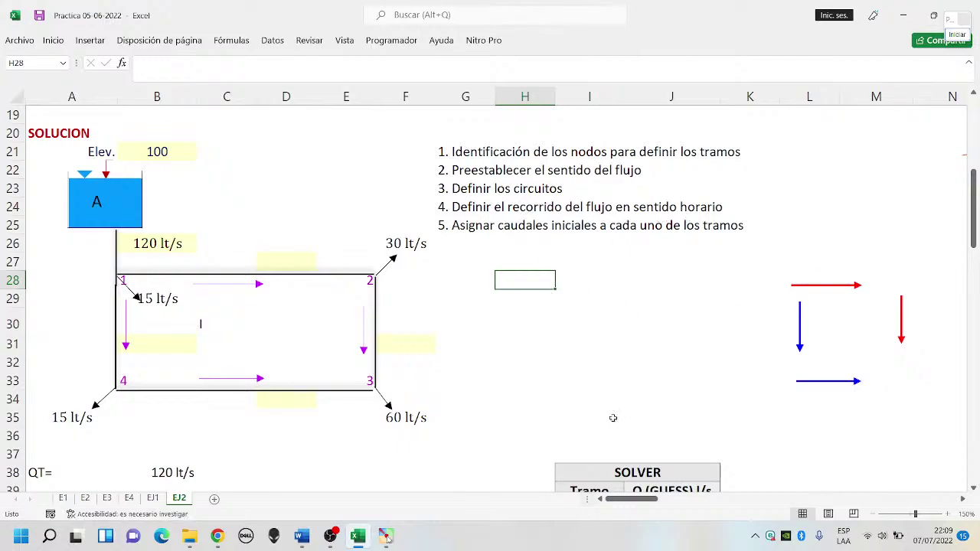
# Move the curved orange arrow group from column N into the loop.
pyautogui.moveTo(628, 500); pyautogui.dragTo(635, 502)
pyautogui.click(809, 199)
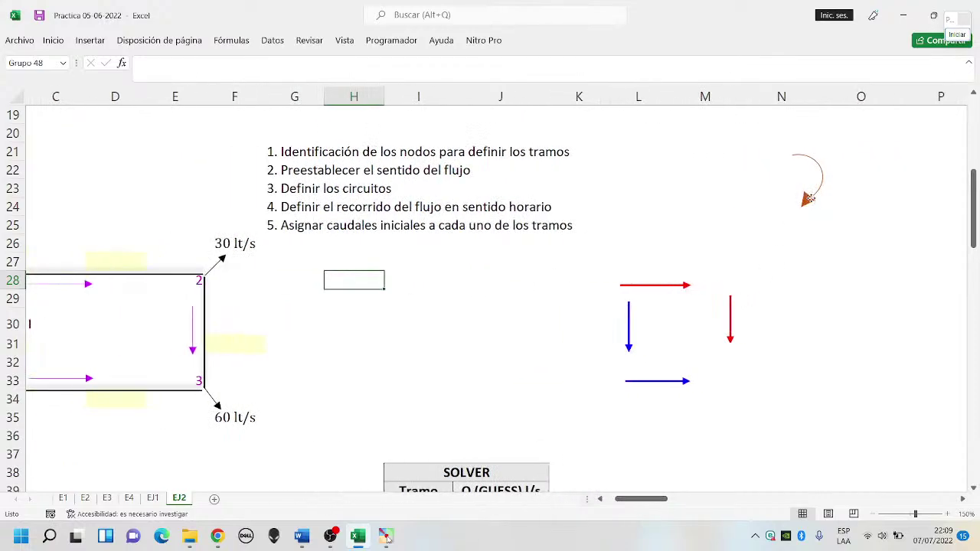
pyautogui.moveTo(809, 199); pyautogui.dragTo(90, 344)
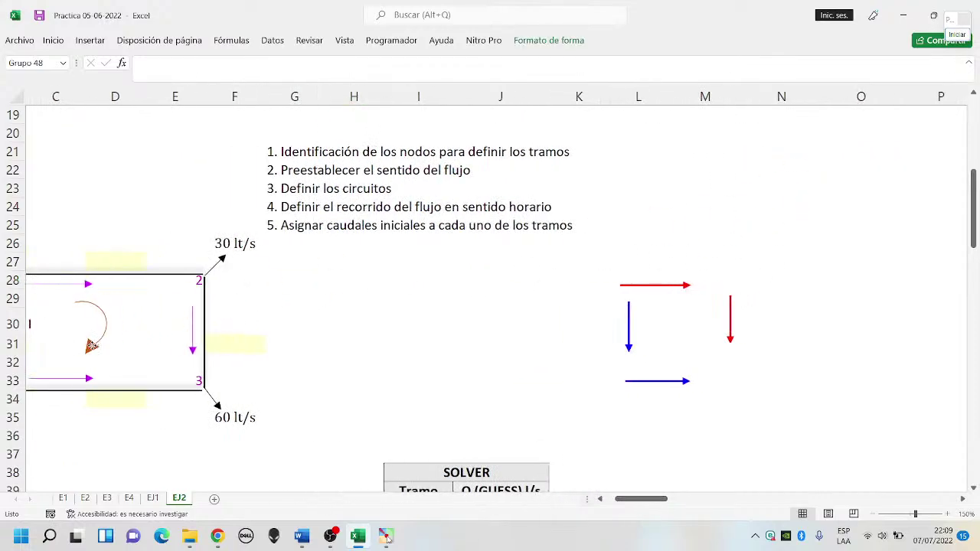
pyautogui.moveTo(91, 345); pyautogui.dragTo(90, 344)
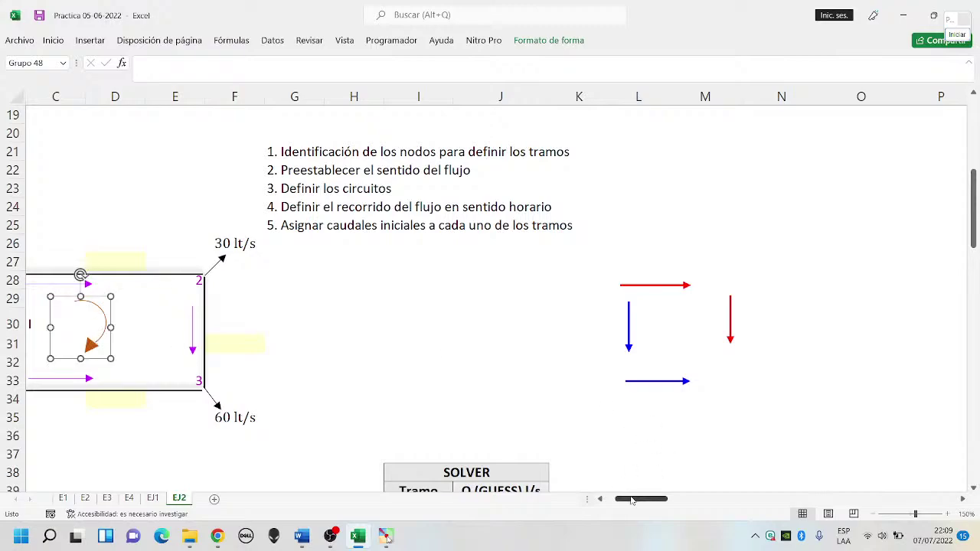
pyautogui.moveTo(632, 499); pyautogui.dragTo(619, 499)
pyautogui.click(230, 326)
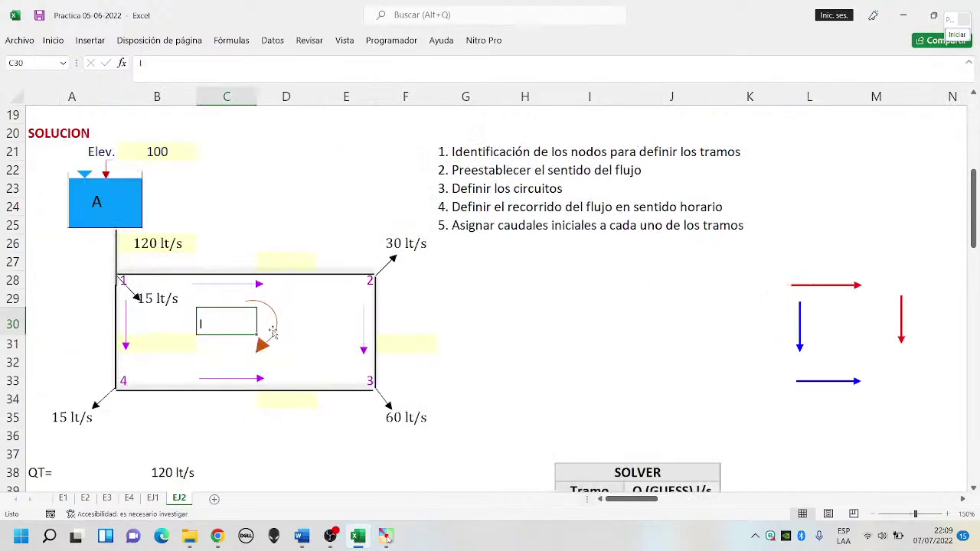
pyautogui.click(270, 327)
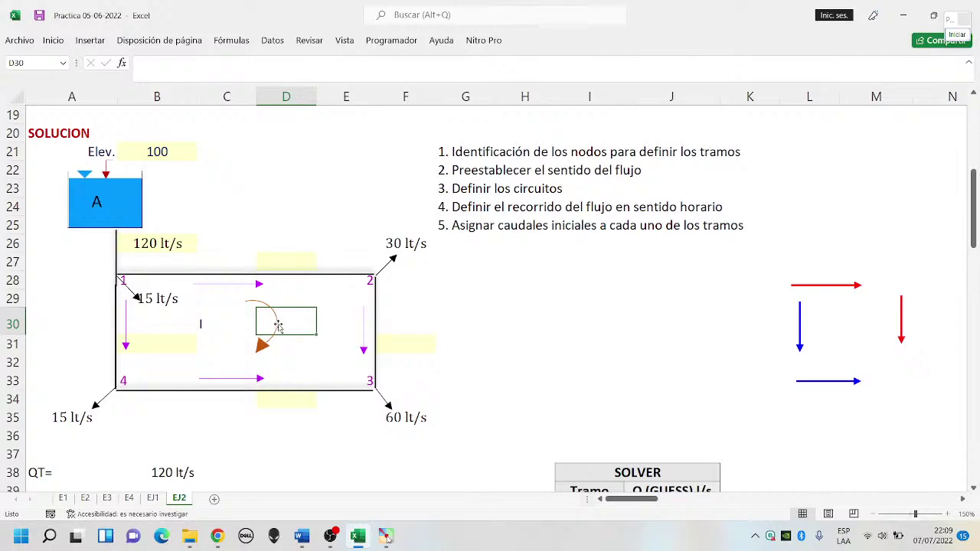
pyautogui.write('=')
pyautogui.press('Return')
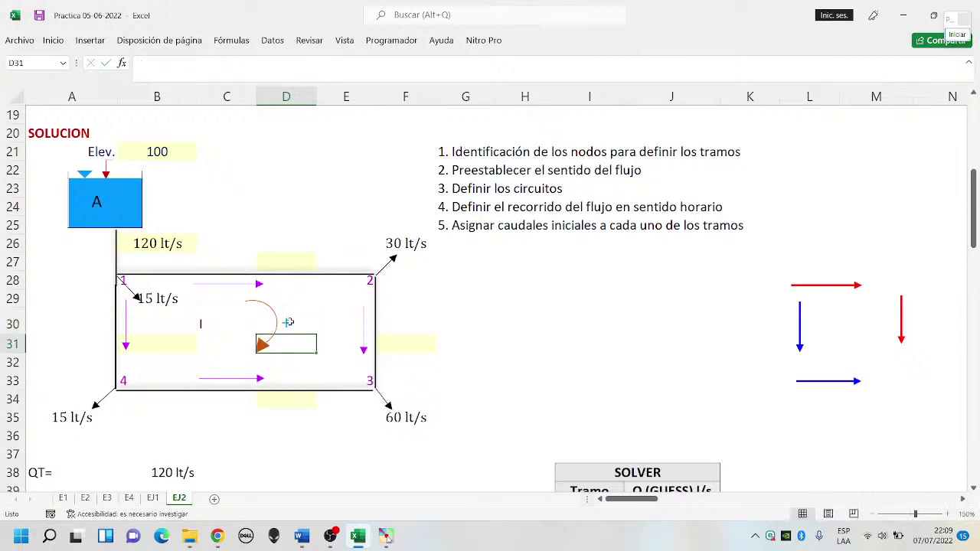
# Position the curved clockwise arrow right beside the circuit label I in C30.
pyautogui.click(288, 322)
pyautogui.moveTo(281, 321); pyautogui.dragTo(309, 329)
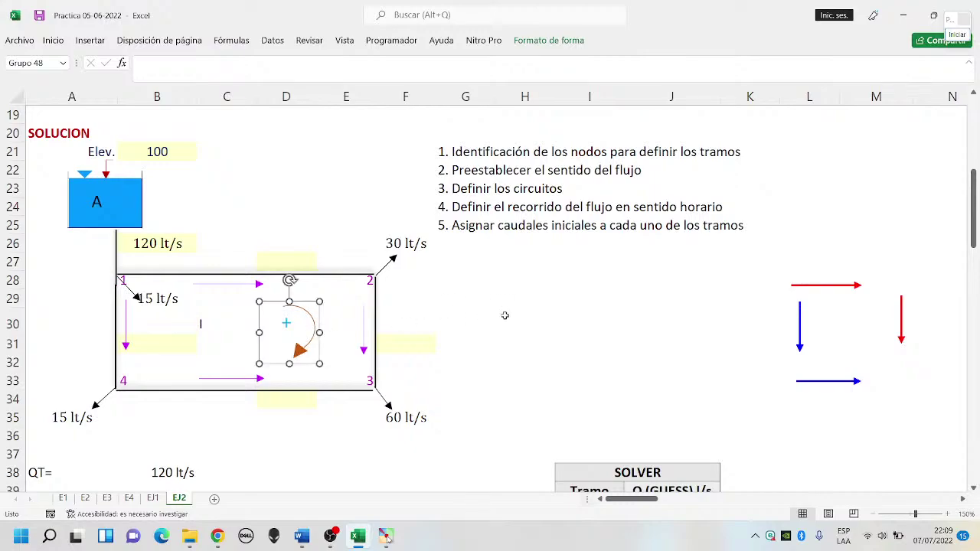
pyautogui.click(506, 314)
pyautogui.click(304, 348)
pyautogui.click(573, 244)
pyautogui.click(476, 228)
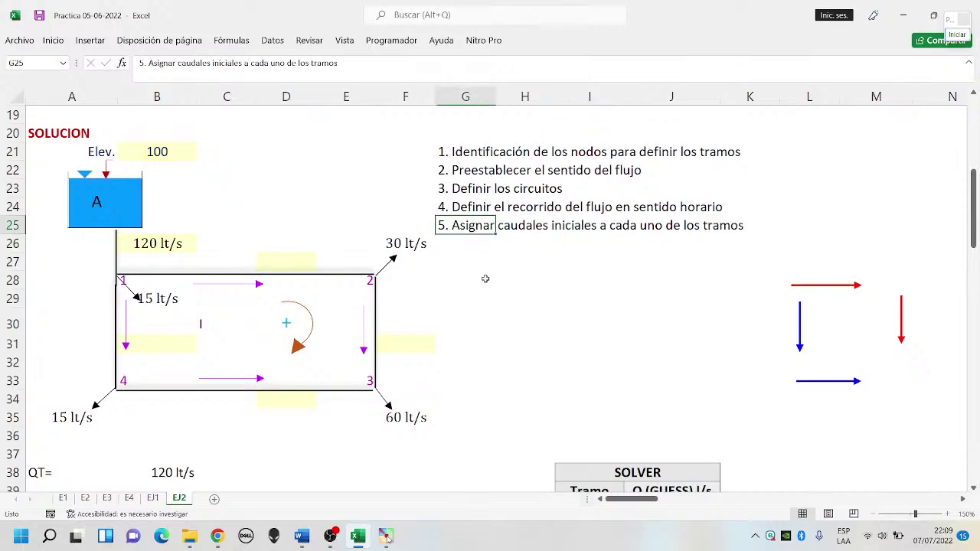
pyautogui.click(503, 284)
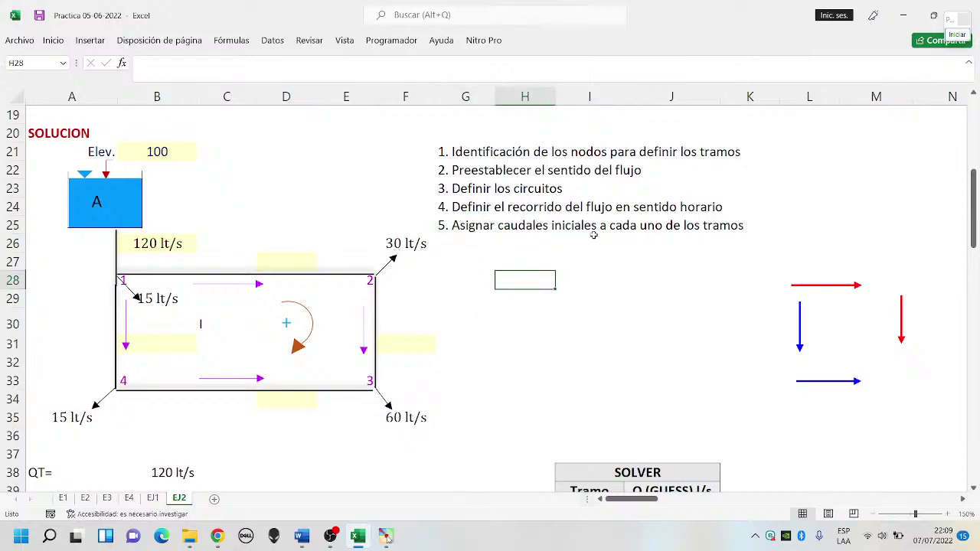
pyautogui.click(652, 295)
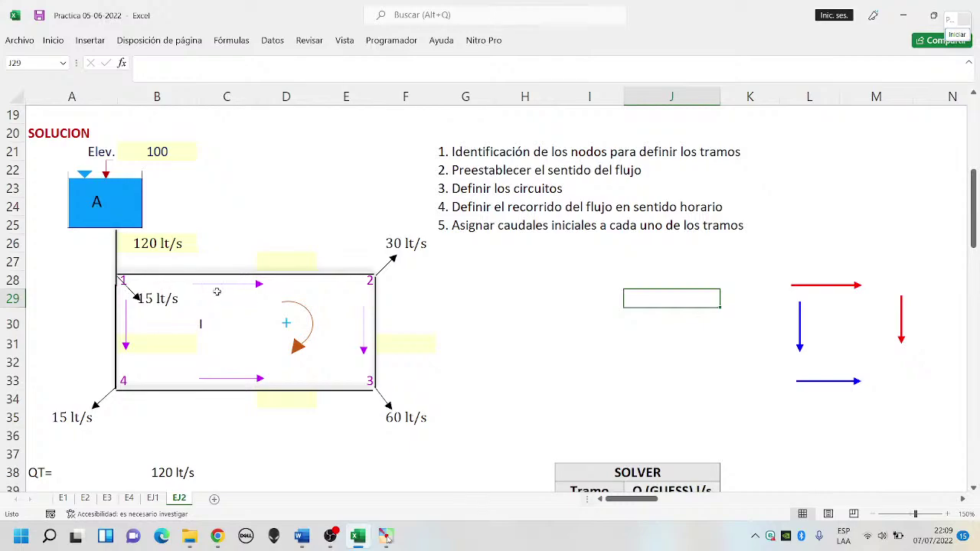
pyautogui.scroll(-1, 242, 265)
# Give cell C30 a green fill.
pyautogui.click(467, 152)
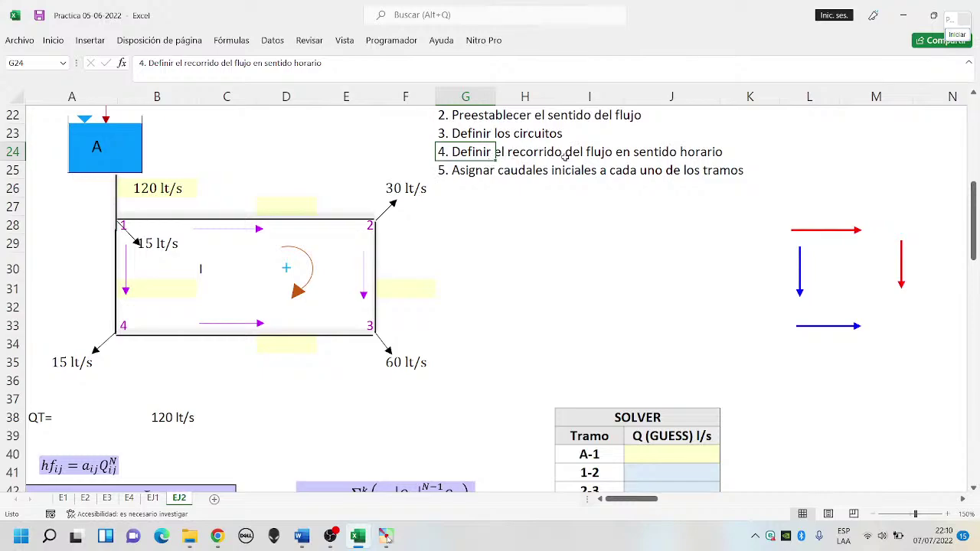
pyautogui.click(611, 256)
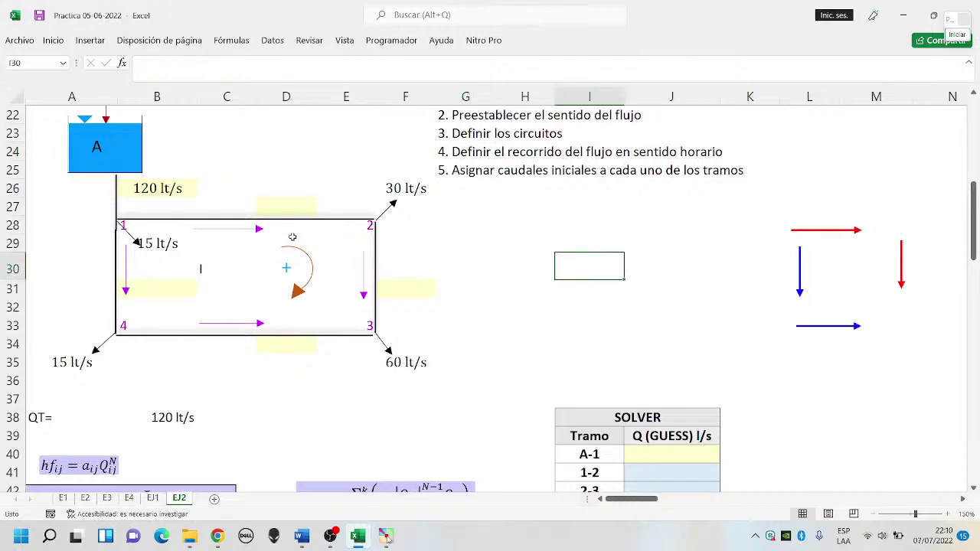
pyautogui.click(222, 282)
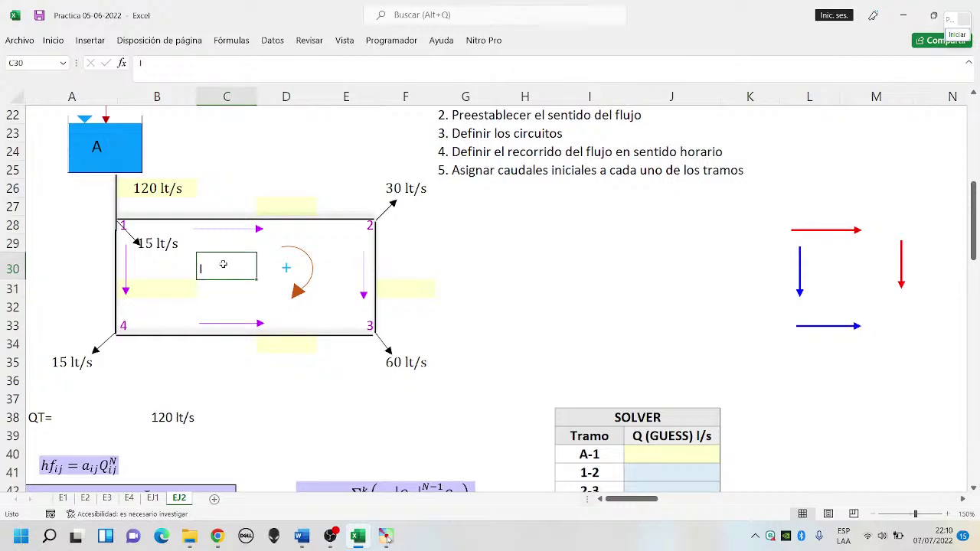
pyautogui.click(50, 41)
pyautogui.click(205, 86)
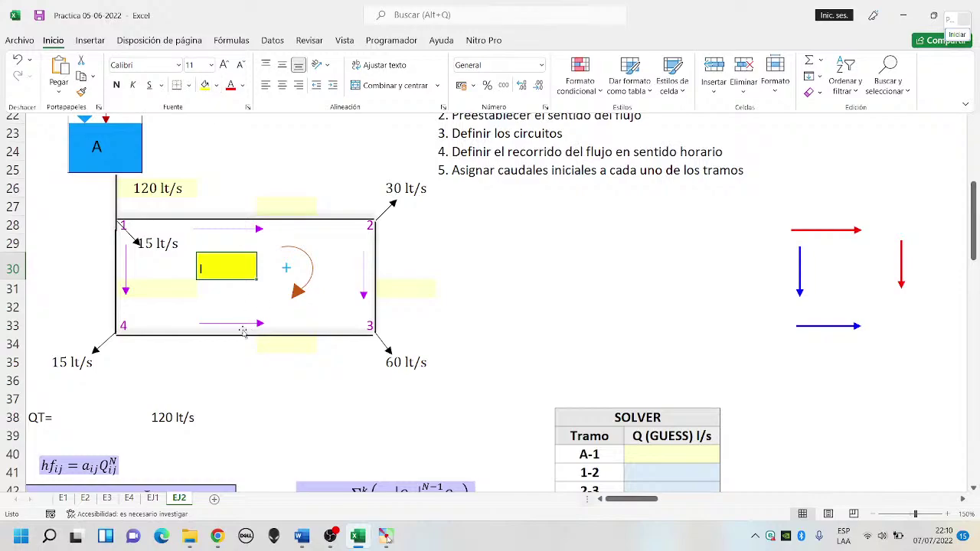
pyautogui.click(217, 86)
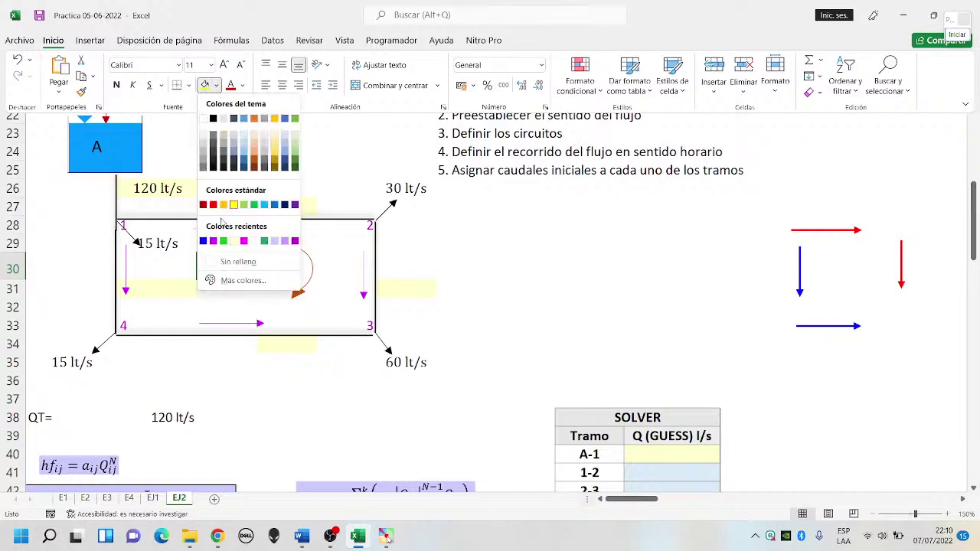
pyautogui.click(224, 242)
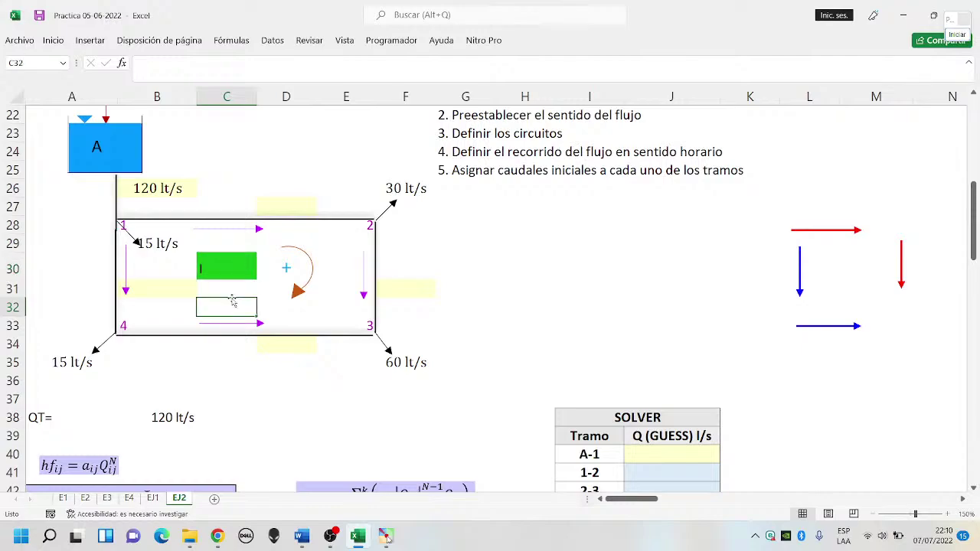
# Centre the label I in cell C30.
pyautogui.click(53, 40)
pyautogui.click(281, 88)
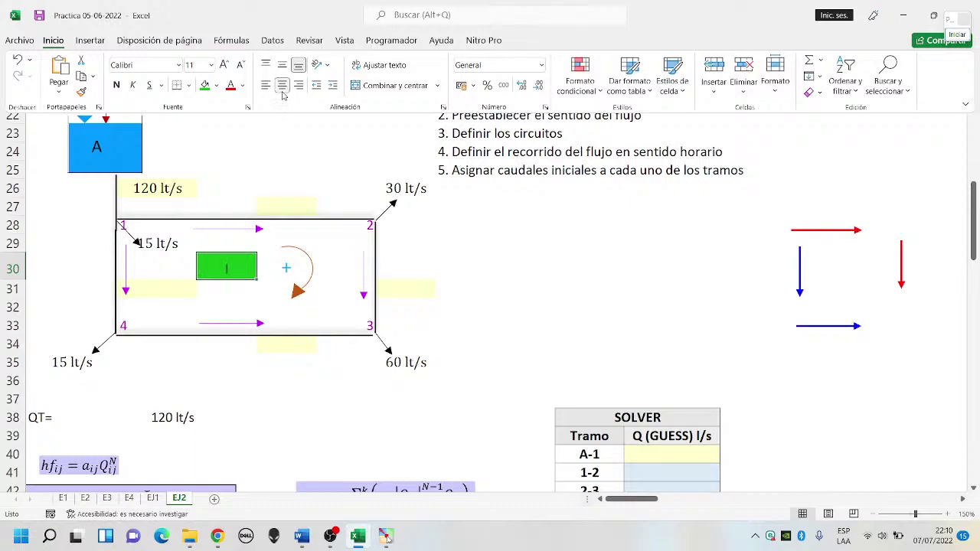
pyautogui.click(225, 302)
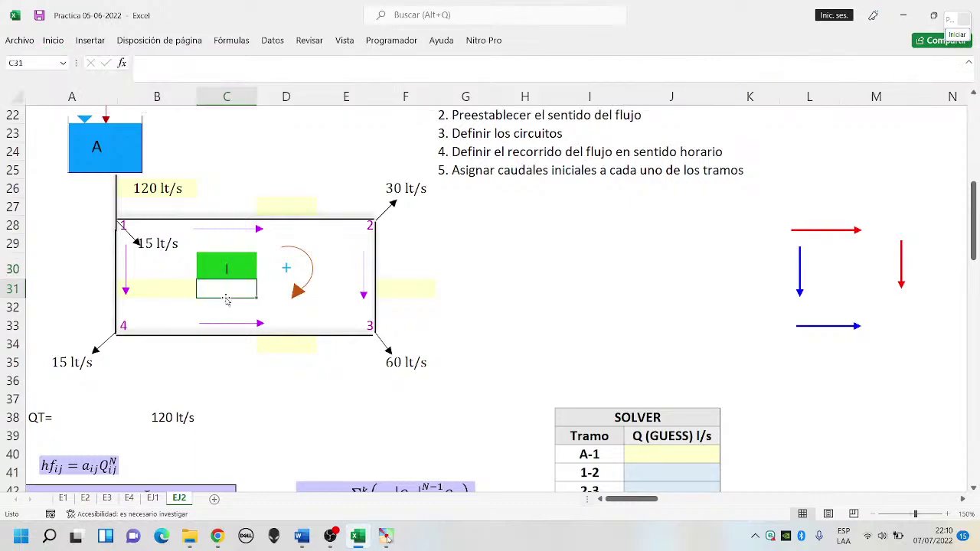
pyautogui.click(240, 273)
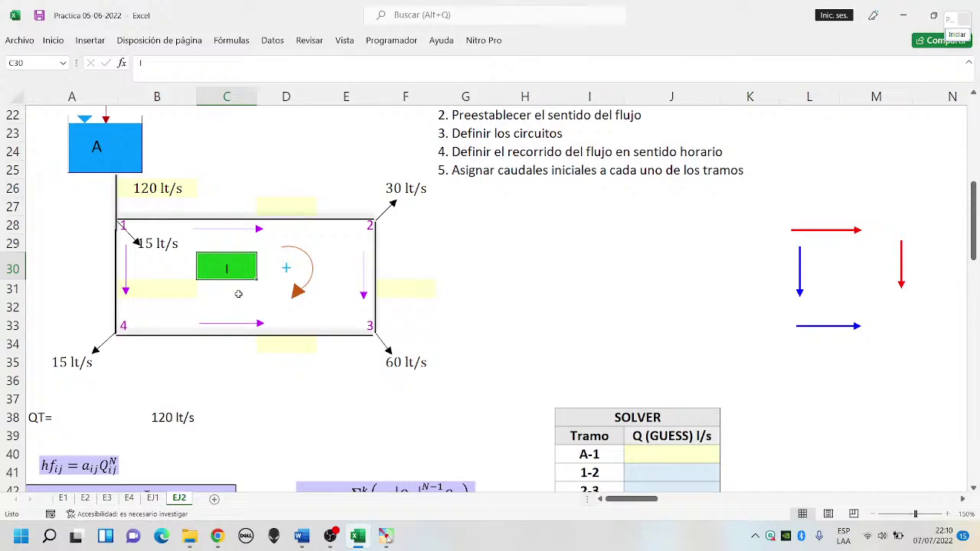
pyautogui.click(236, 295)
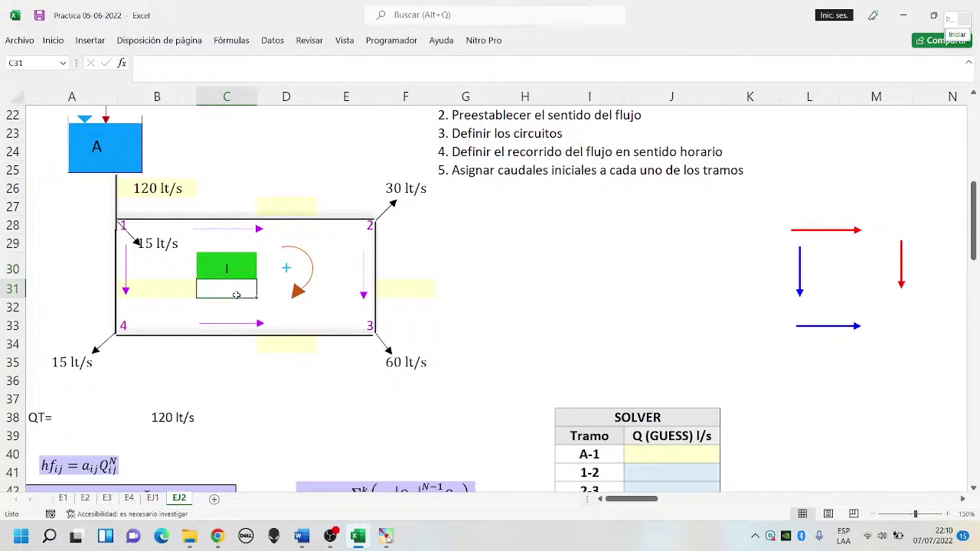
pyautogui.click(238, 274)
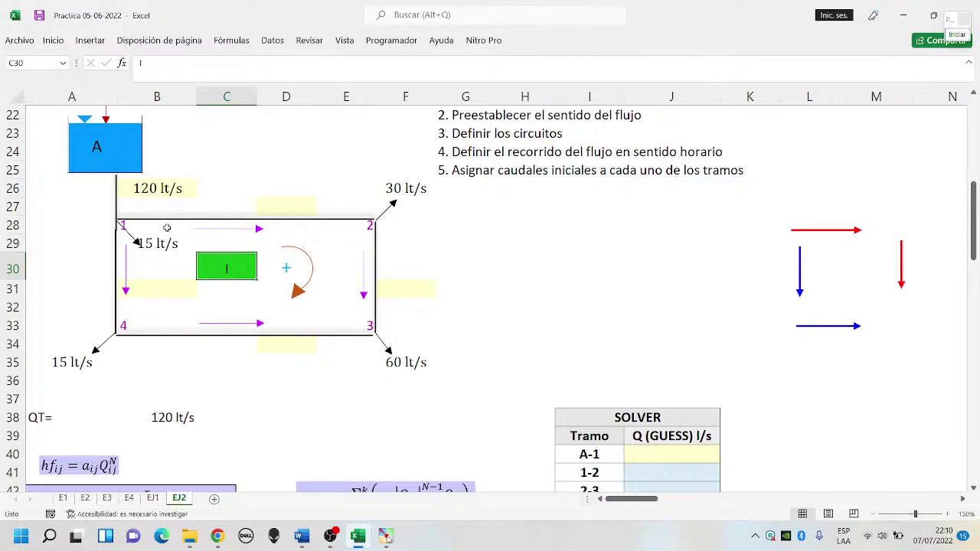
# Nudge the top and right magenta flow arrows slightly into position on their pipes.
pyautogui.click(229, 230)
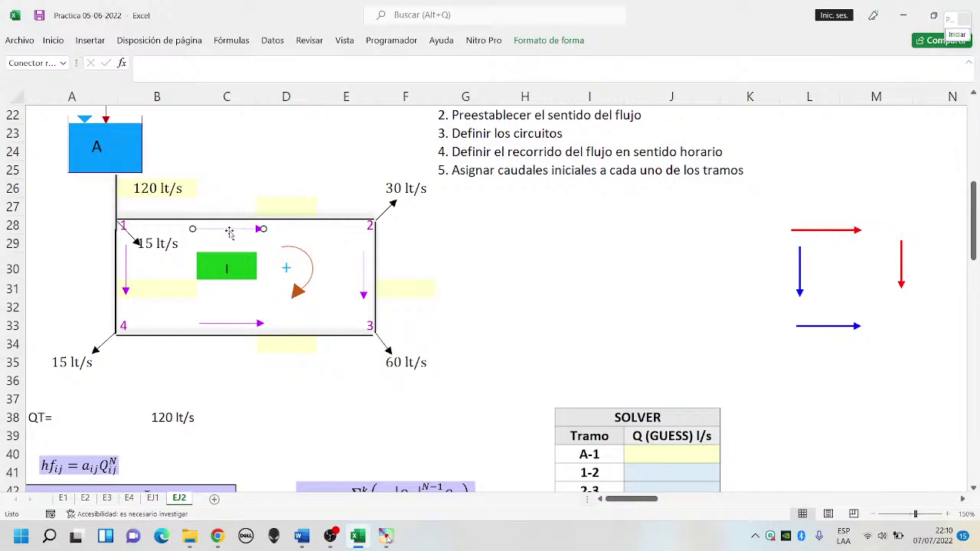
pyautogui.moveTo(234, 230); pyautogui.dragTo(237, 229)
pyautogui.click(364, 275)
pyautogui.moveTo(364, 277); pyautogui.dragTo(363, 278)
# Place red arrows on the left pipe, downward from node 1 to 4, and the bottom pipe, from node 4 to 3.
pyautogui.moveTo(824, 230)
pyautogui.mouseDown()
pyautogui.moveTo(737, 240)
pyautogui.moveTo(785, 229)
pyautogui.mouseUp()
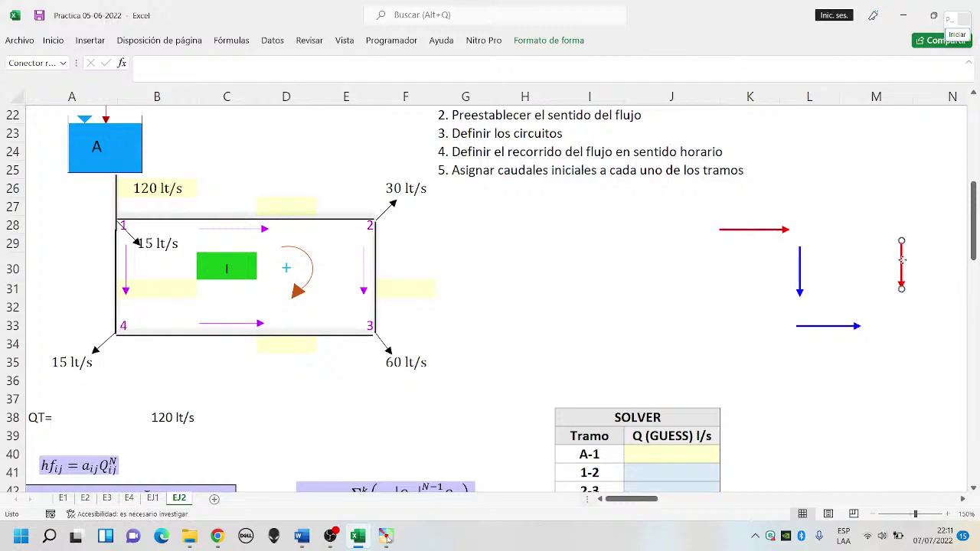
pyautogui.moveTo(899, 260)
pyautogui.mouseDown()
pyautogui.moveTo(240, 306)
pyautogui.moveTo(130, 268)
pyautogui.mouseUp()
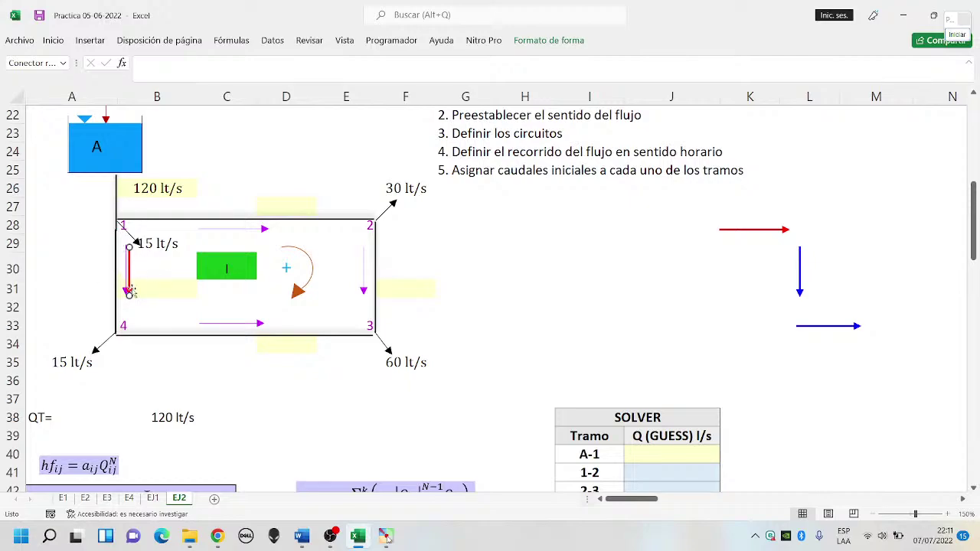
pyautogui.click(761, 231)
pyautogui.moveTo(761, 230); pyautogui.dragTo(237, 325)
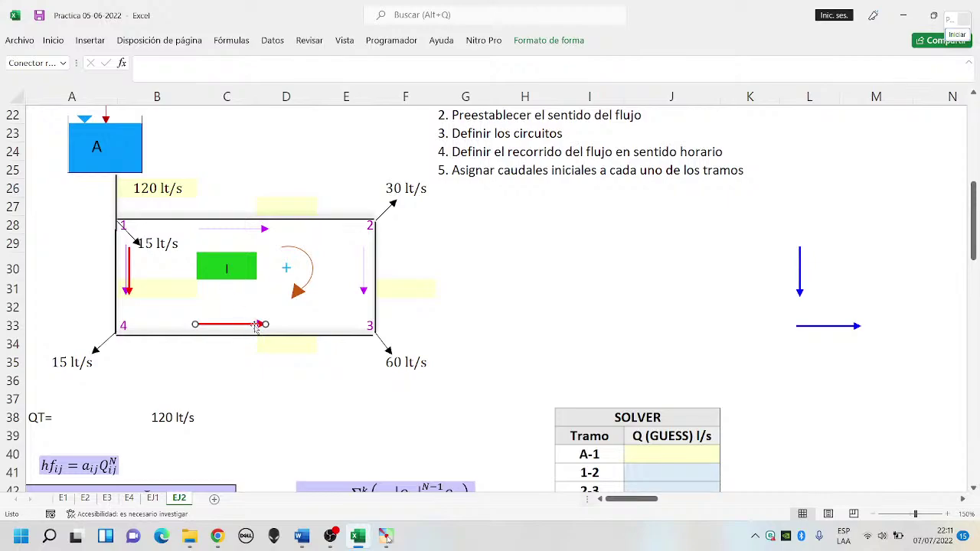
pyautogui.click(250, 396)
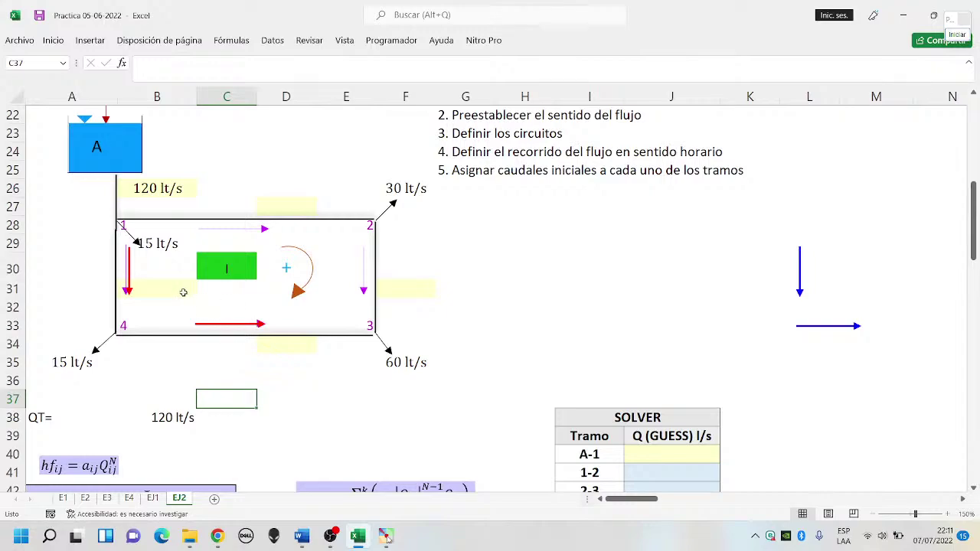
# Drag the red vertical and horizontal arrows out of the loop to beside the blue arrows.
pyautogui.click(214, 275)
pyautogui.click(475, 275)
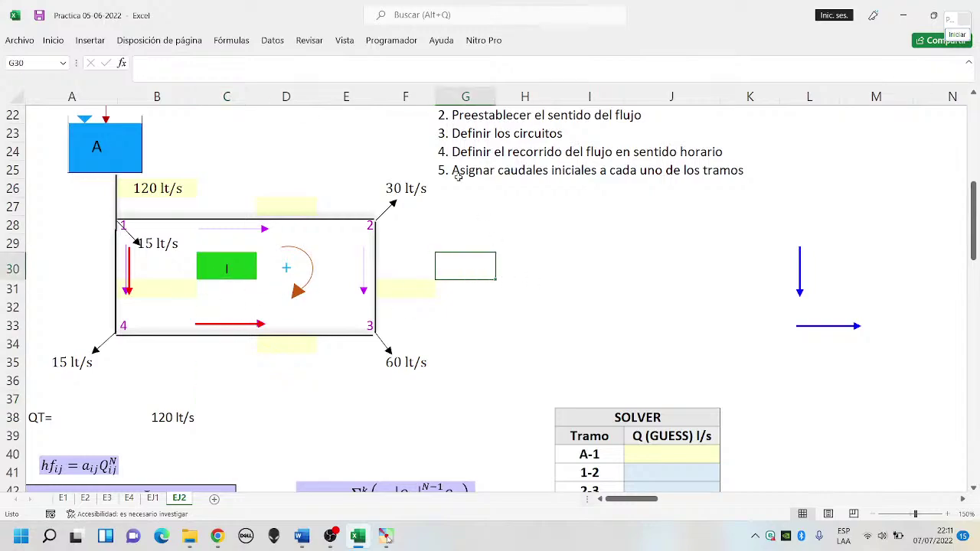
pyautogui.press('Up')
pyautogui.press('Up')
pyautogui.press('Up')
pyautogui.click(506, 267)
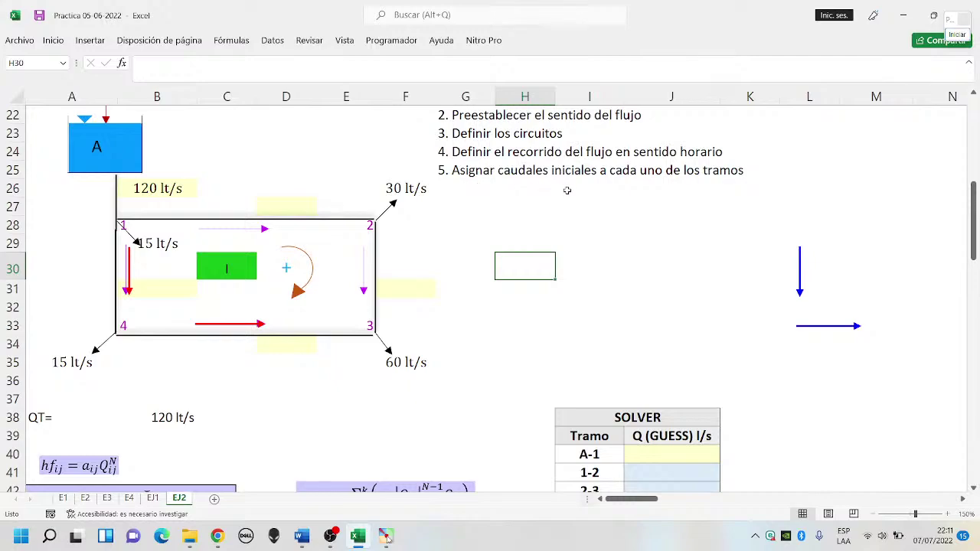
pyautogui.click(634, 246)
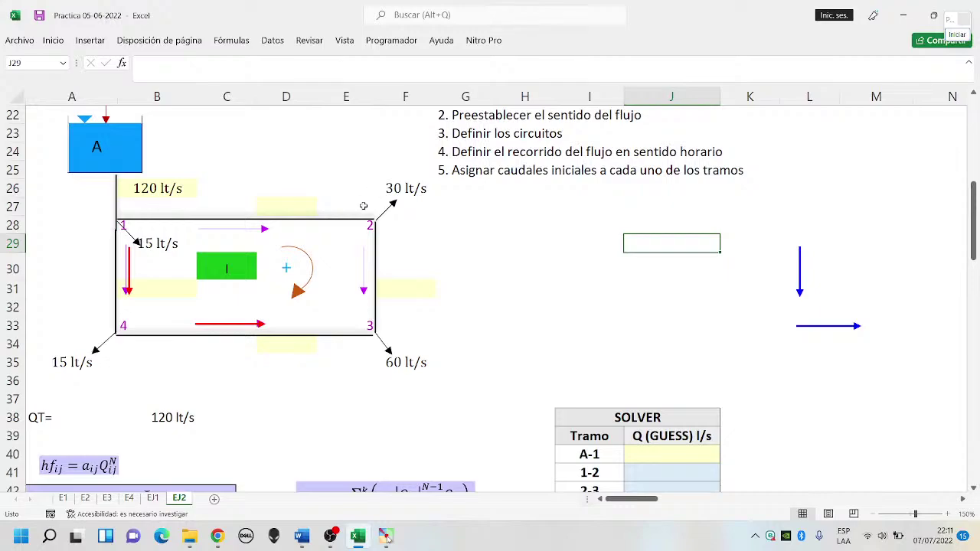
pyautogui.click(276, 206)
pyautogui.click(155, 293)
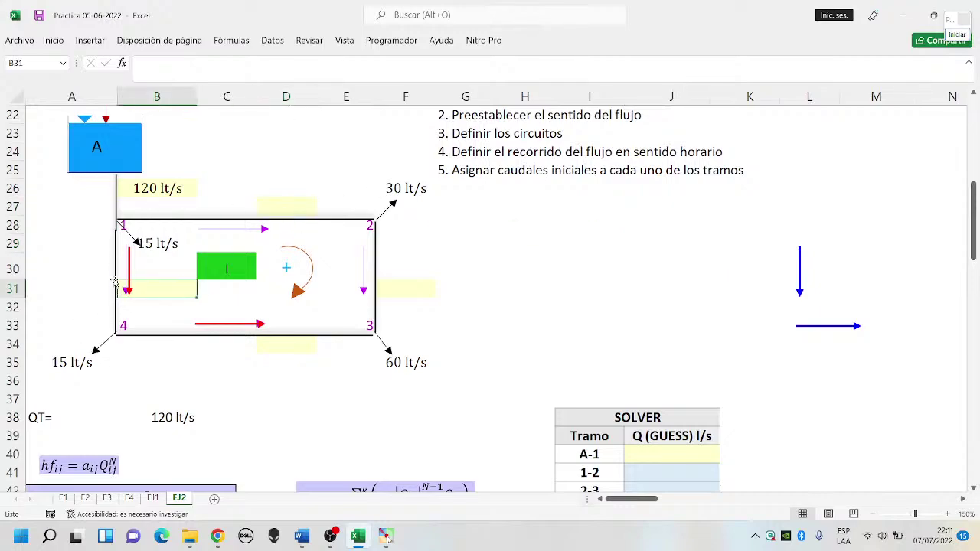
pyautogui.click(134, 277)
pyautogui.moveTo(134, 277); pyautogui.dragTo(674, 278)
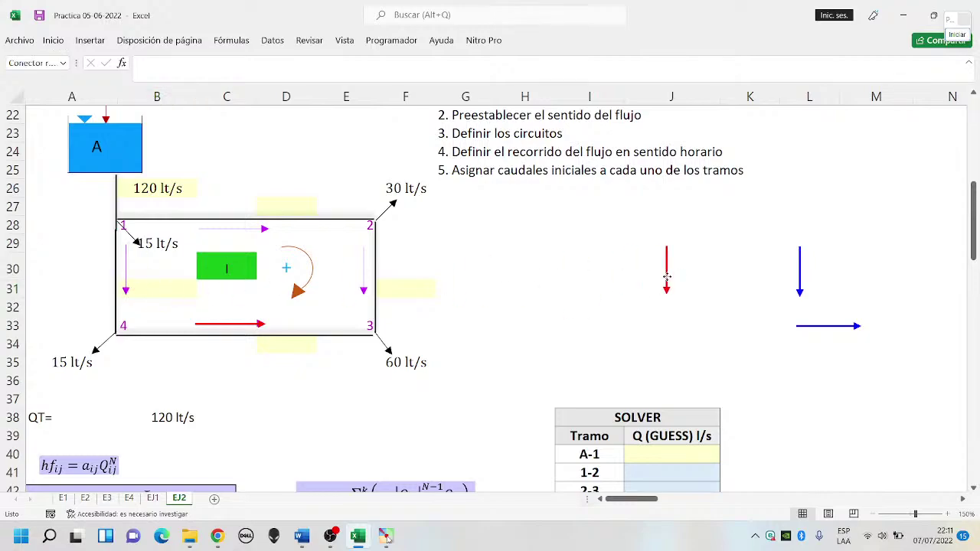
pyautogui.moveTo(237, 328); pyautogui.dragTo(736, 307)
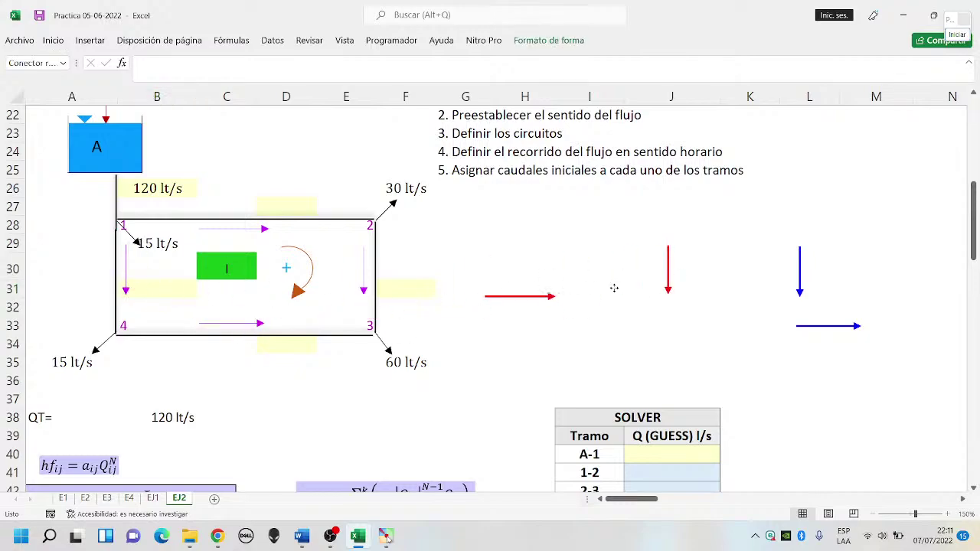
pyautogui.click(540, 307)
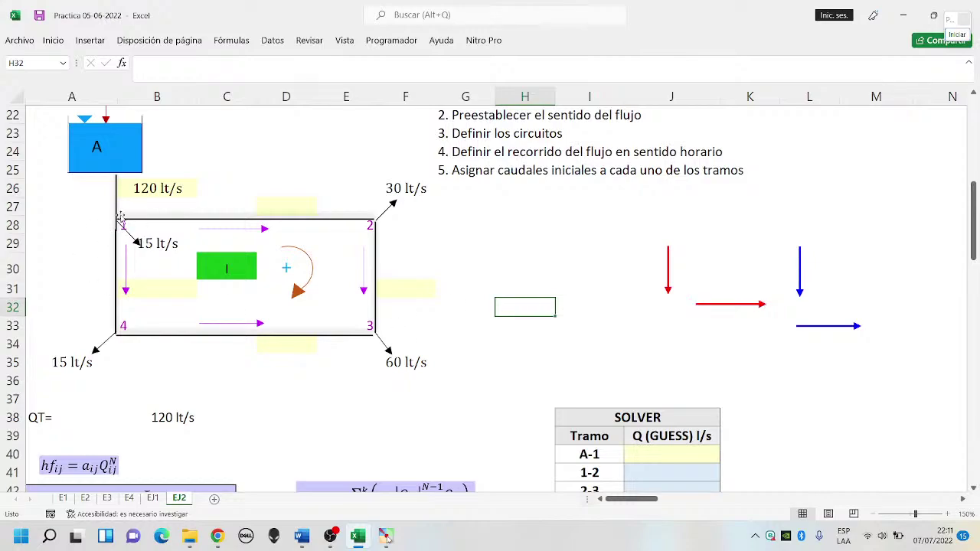
pyautogui.click(147, 196)
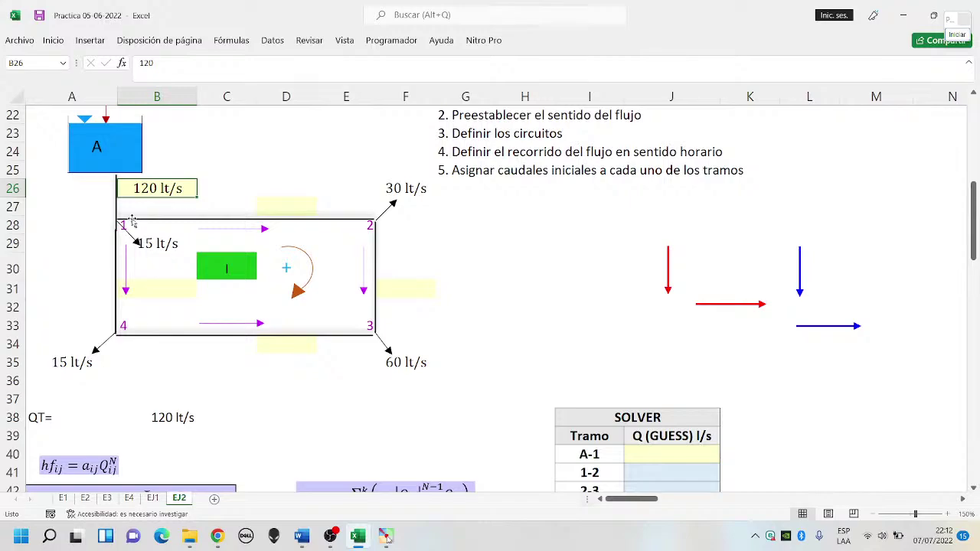
# Enter =120-15 in H28 so node 1's outgoing flow shows 105 lt/s.
pyautogui.click(498, 226)
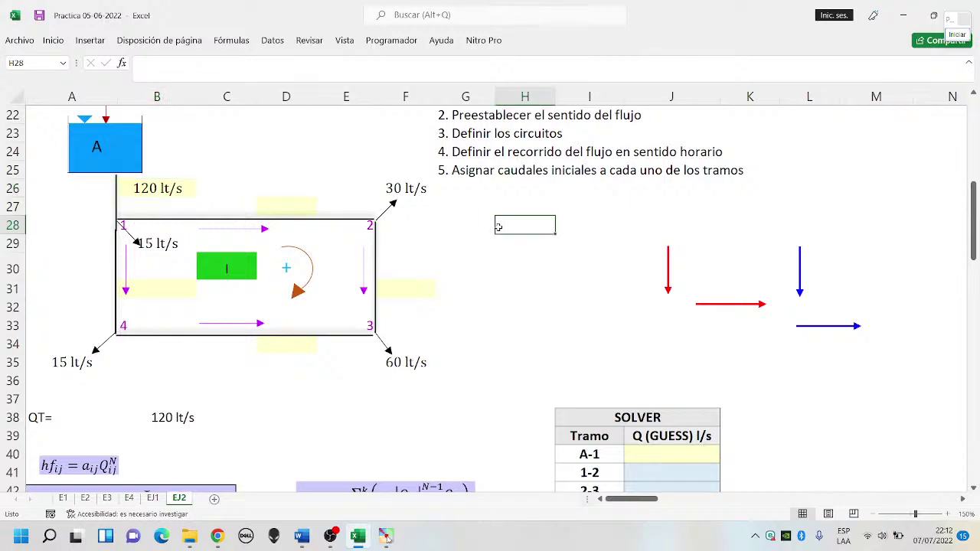
pyautogui.write('=')
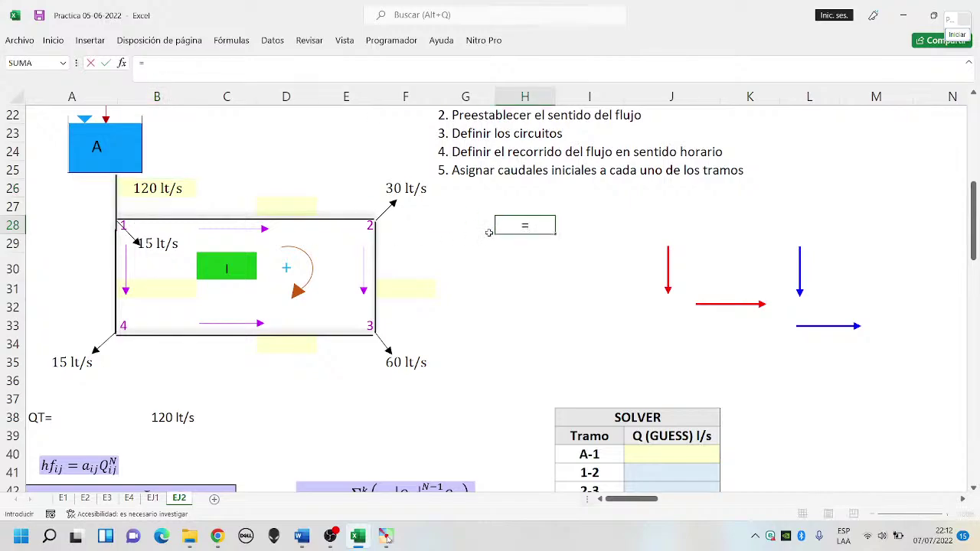
pyautogui.write('120')
pyautogui.write('-')
pyautogui.write('15')
pyautogui.press('Return')
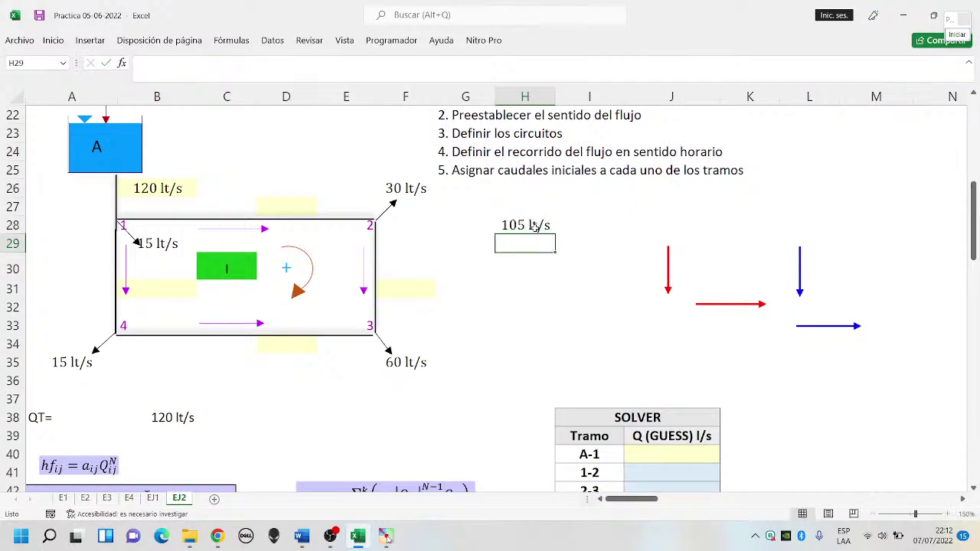
pyautogui.click(533, 229)
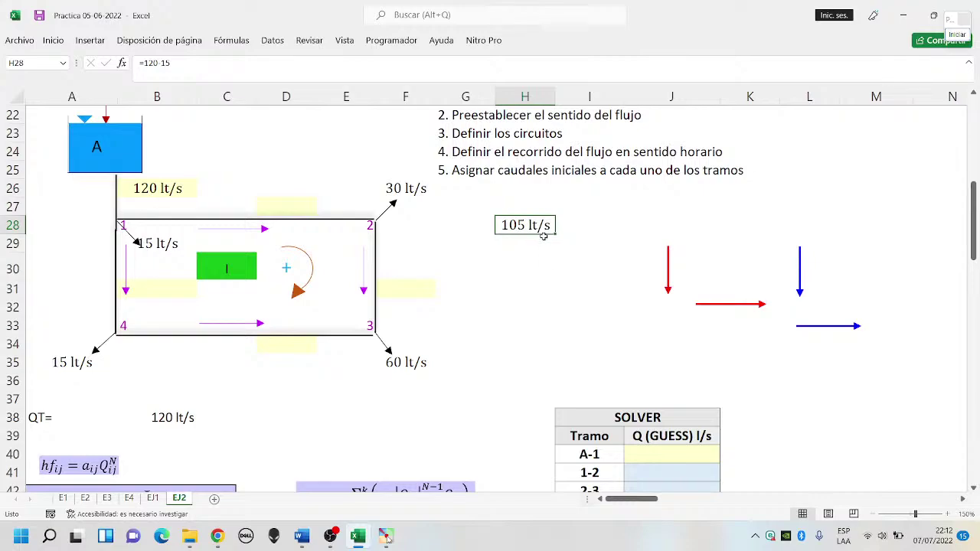
pyautogui.click(302, 205)
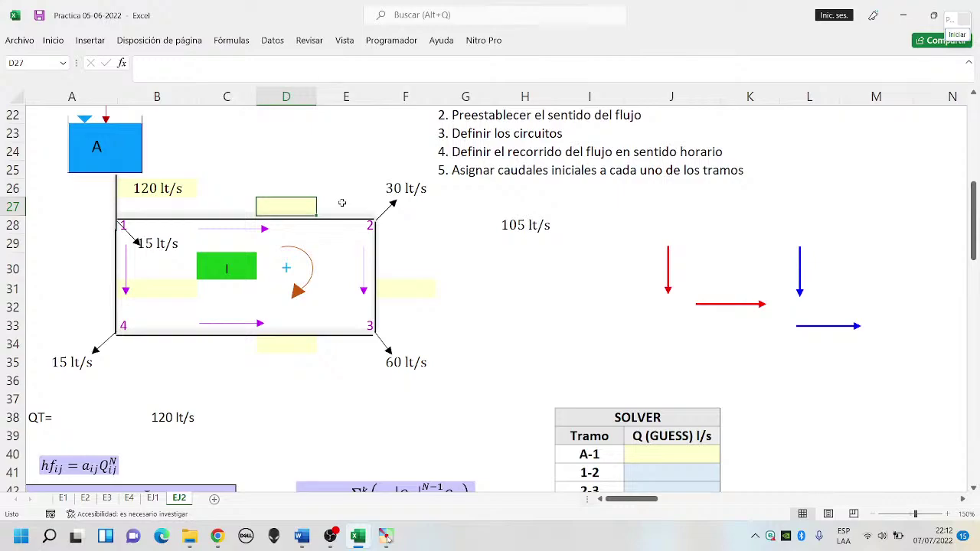
# Enter 50 lt/s for the top pipe and 55 lt/s in B31, then check nearby values.
pyautogui.write('50')
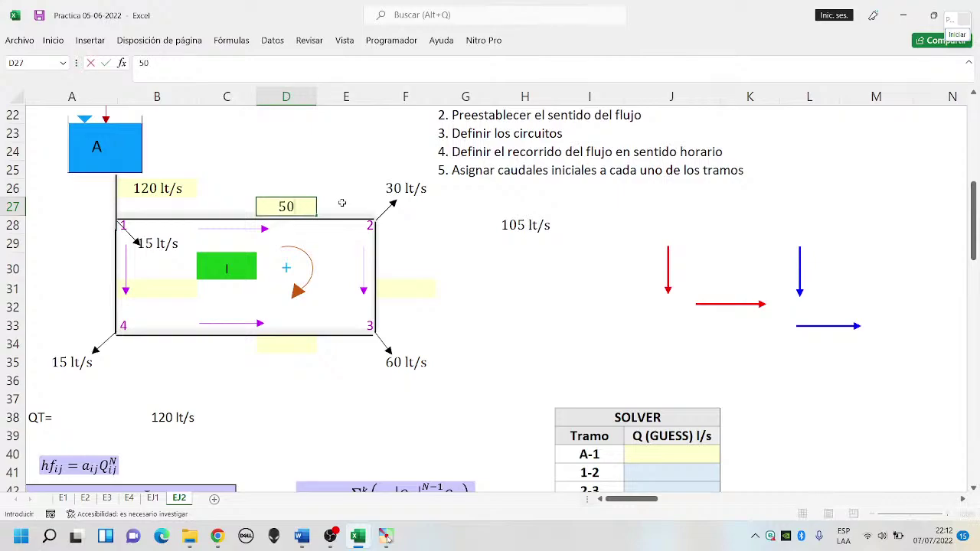
pyautogui.press('Return')
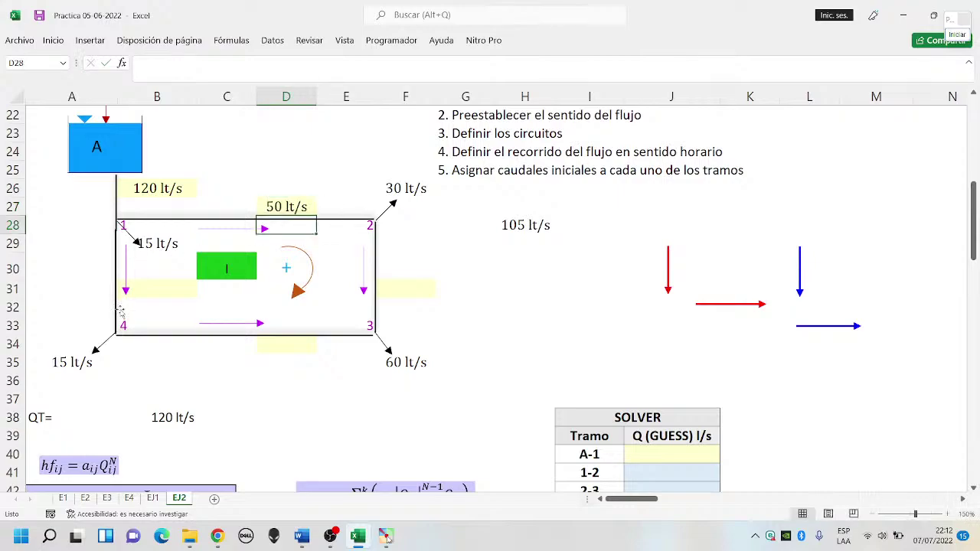
pyautogui.click(140, 285)
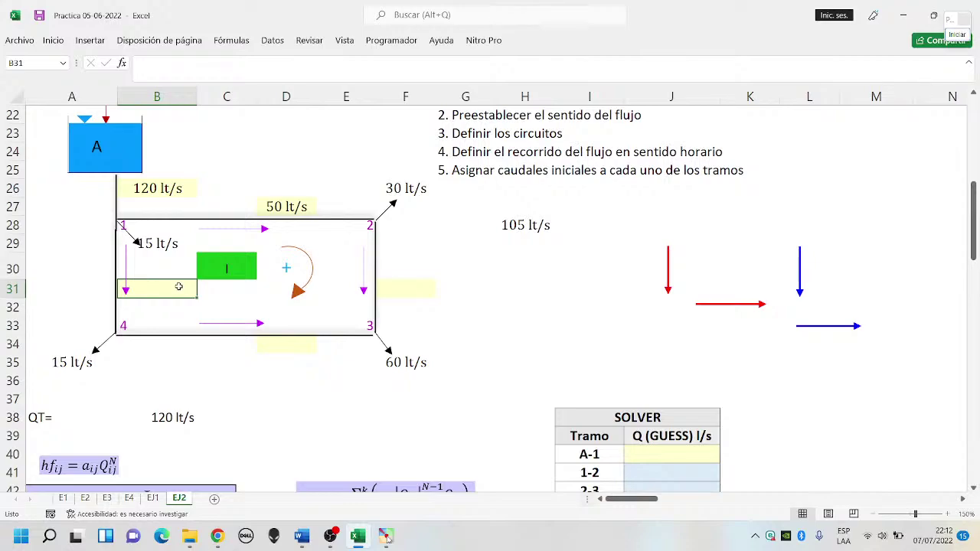
pyautogui.write('55')
pyautogui.press('Return')
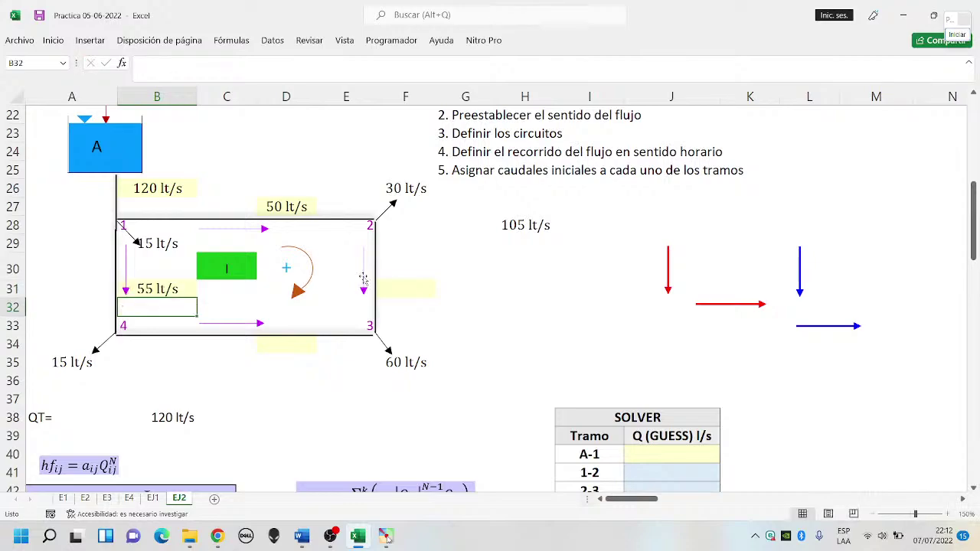
pyautogui.click(582, 274)
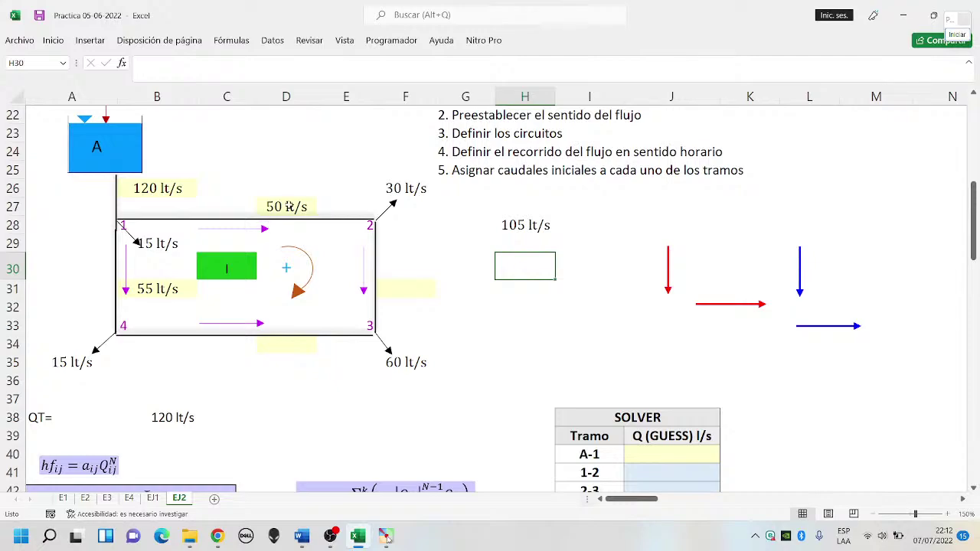
pyautogui.click(290, 205)
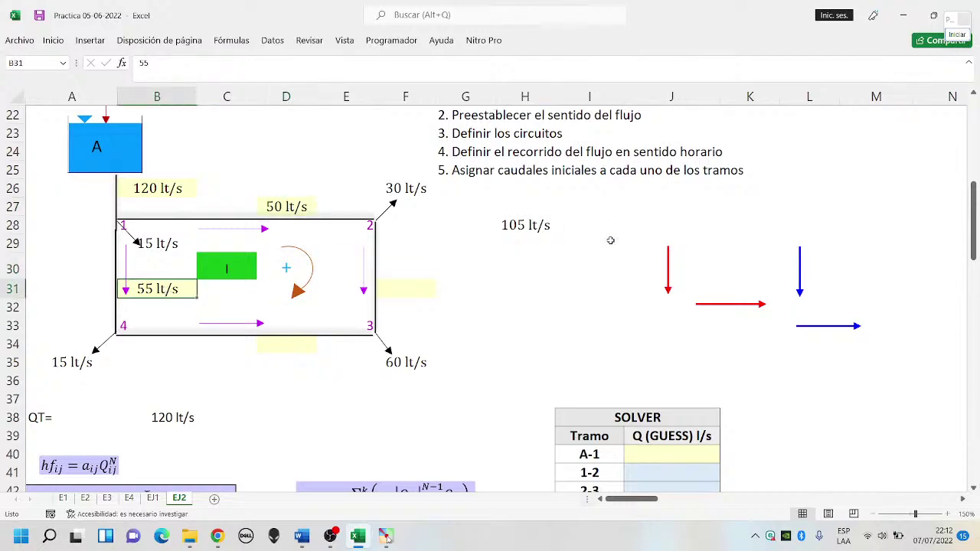
pyautogui.click(528, 229)
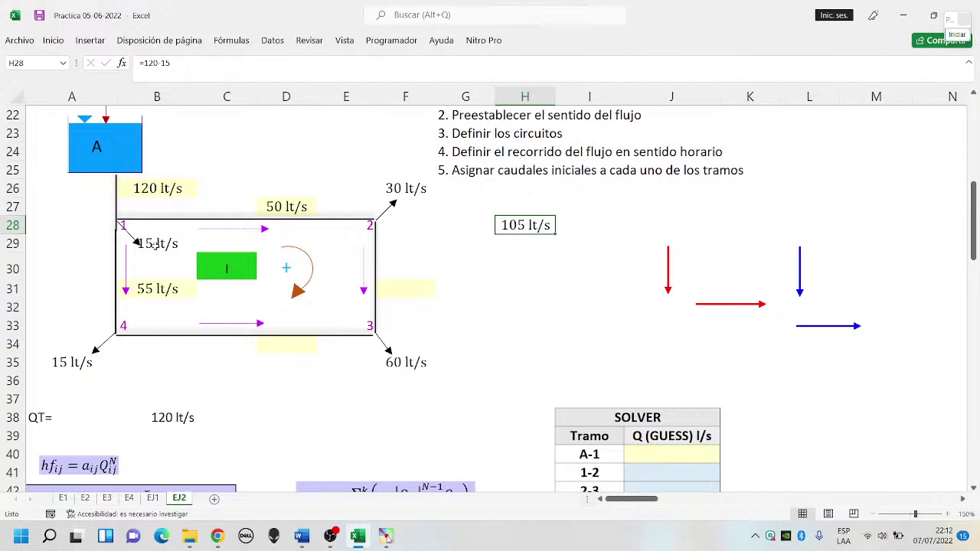
pyautogui.click(152, 243)
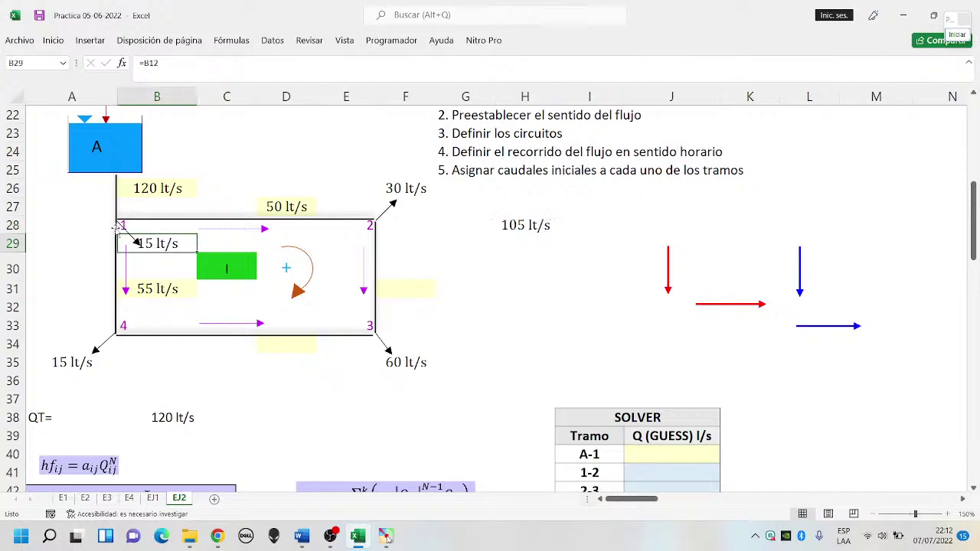
pyautogui.click(158, 192)
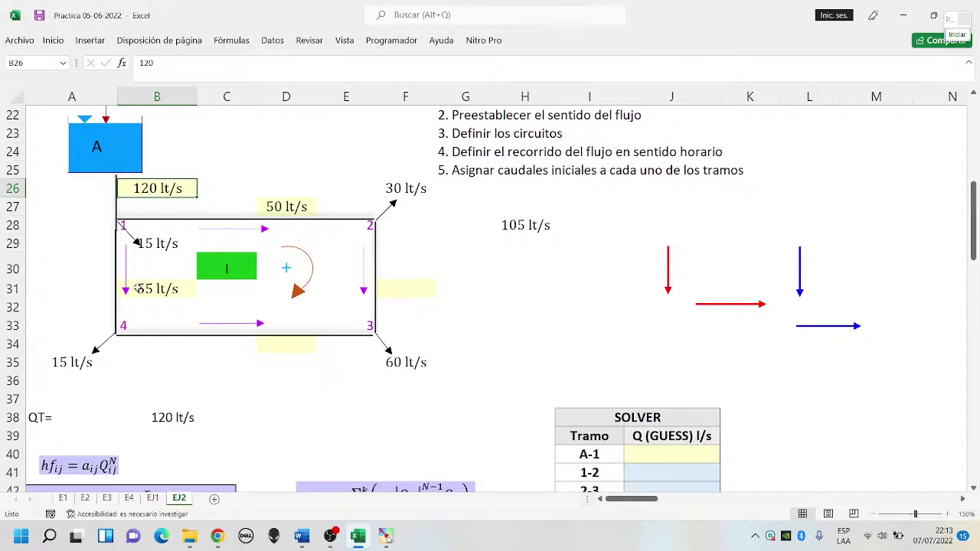
# Re-enter the top and left flows, leaving 55 lt/s for the left pipe in B31.
pyautogui.click(155, 289)
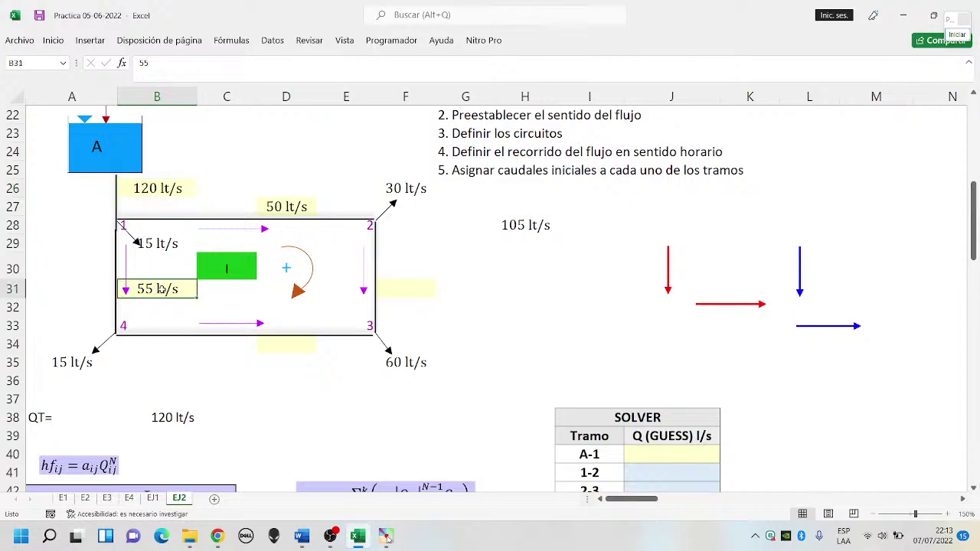
pyautogui.click(281, 214)
pyautogui.click(289, 207)
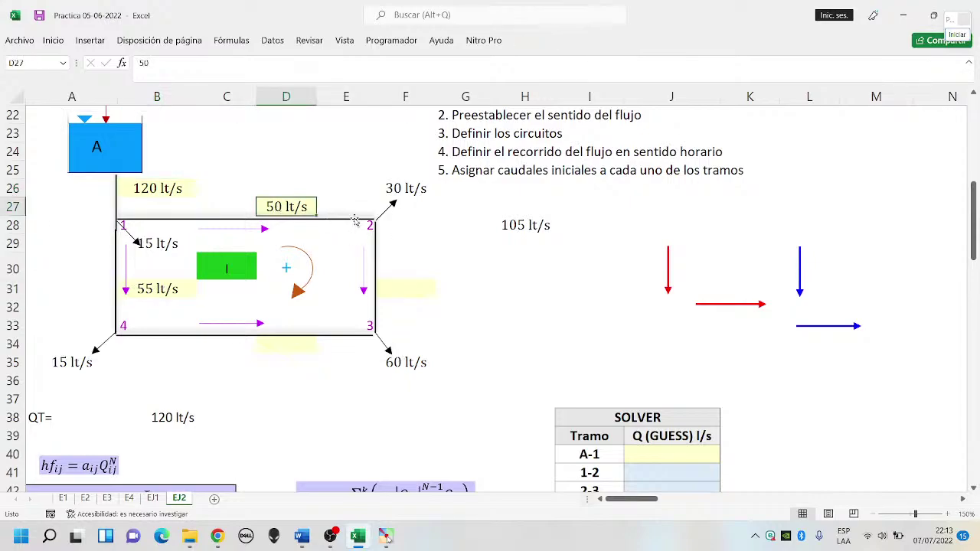
pyautogui.write('55')
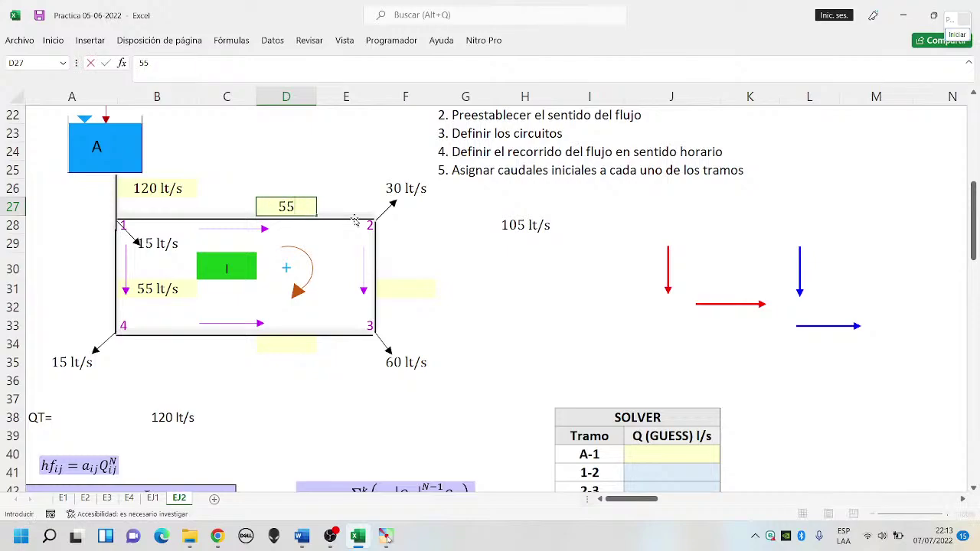
pyautogui.press('Return')
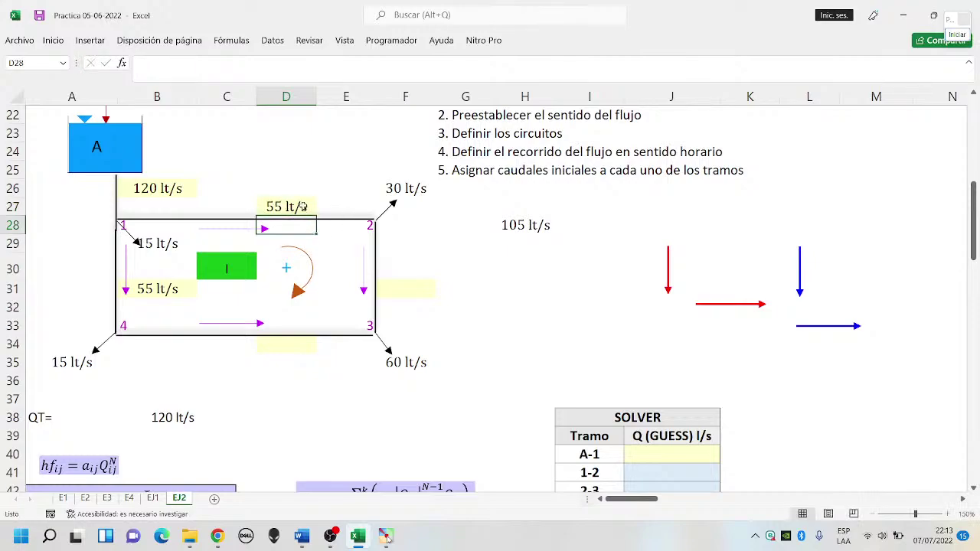
pyautogui.click(172, 289)
pyautogui.write('5')
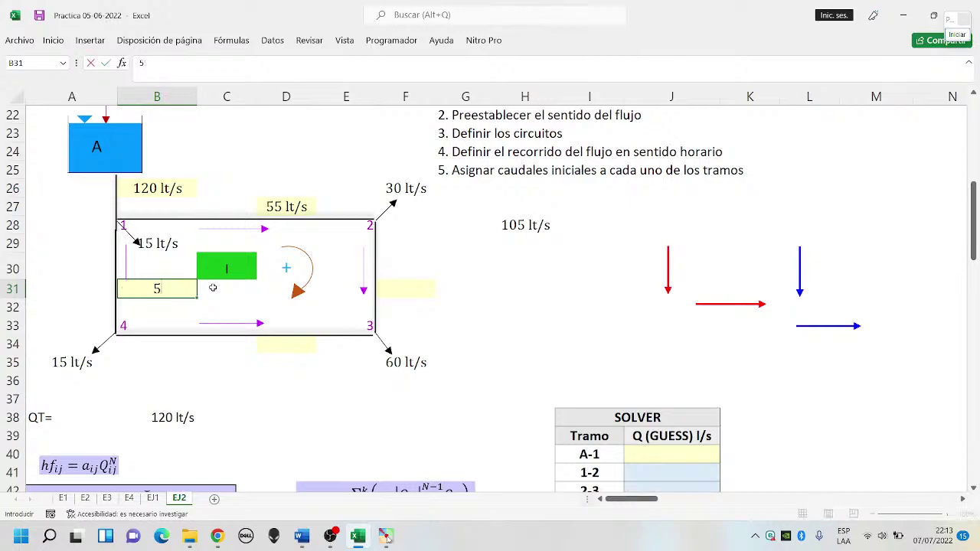
pyautogui.write('0')
pyautogui.press('Return')
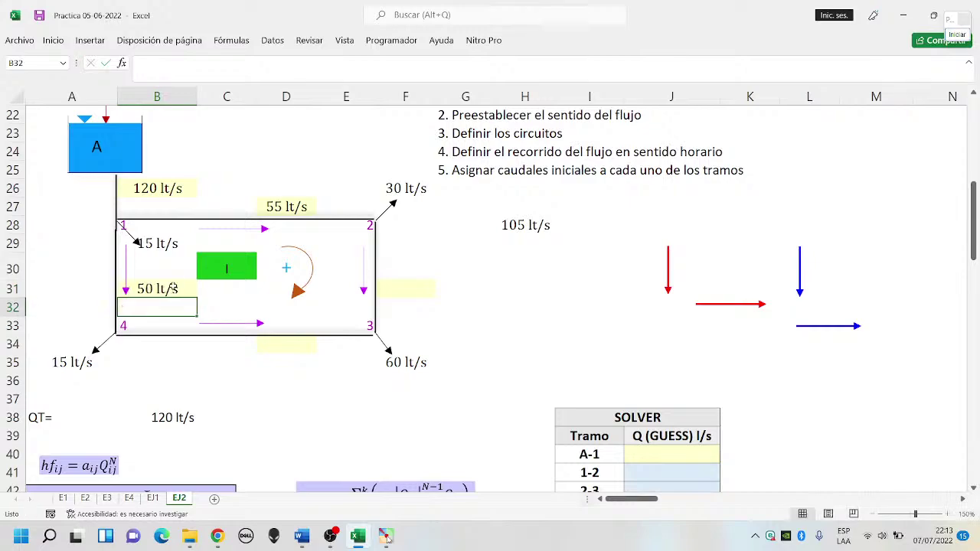
pyautogui.click(156, 291)
pyautogui.write('55')
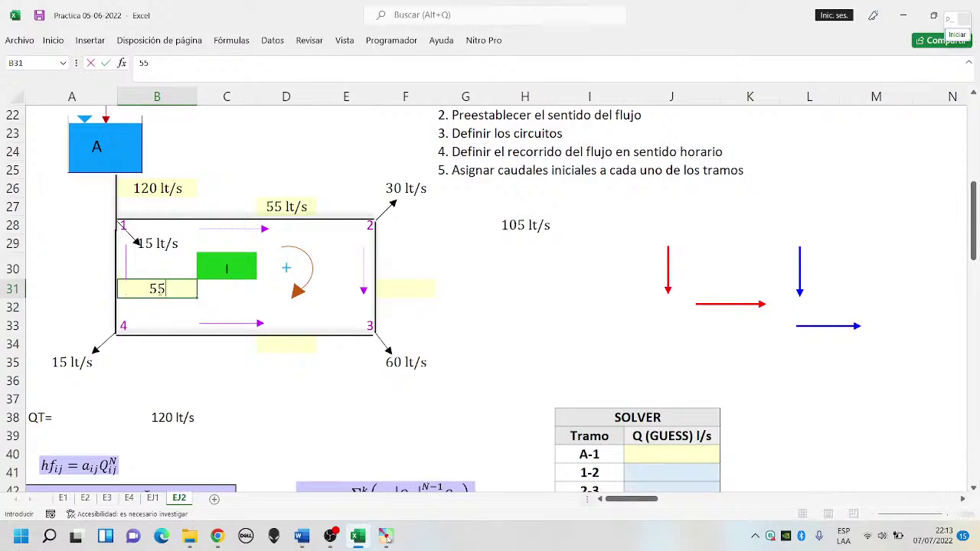
pyautogui.press('Return')
# Correct the top pipe's flow in D27 to 50 lt/s.
pyautogui.click(277, 203)
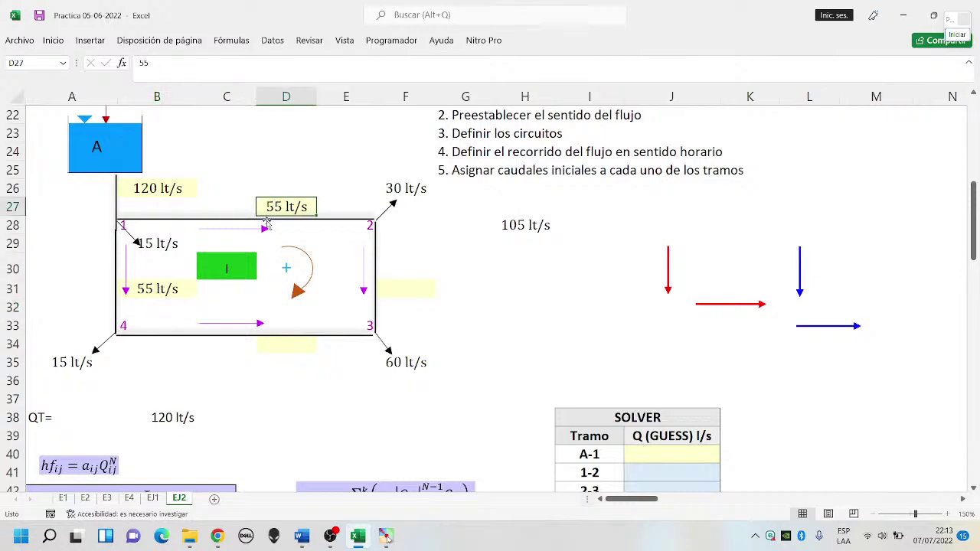
pyautogui.press('F2')
pyautogui.press('BackSpace')
pyautogui.write('0')
pyautogui.press('Return')
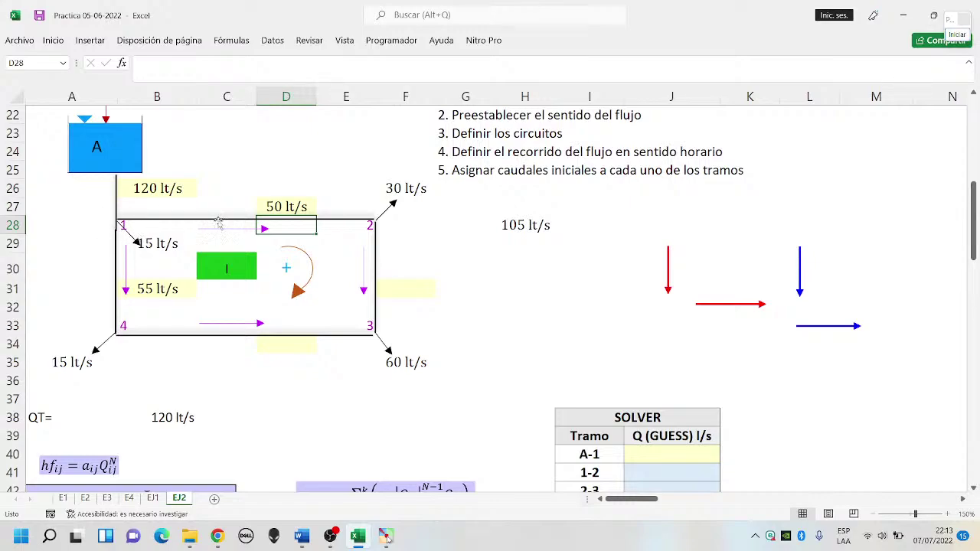
pyautogui.click(465, 262)
pyautogui.click(285, 200)
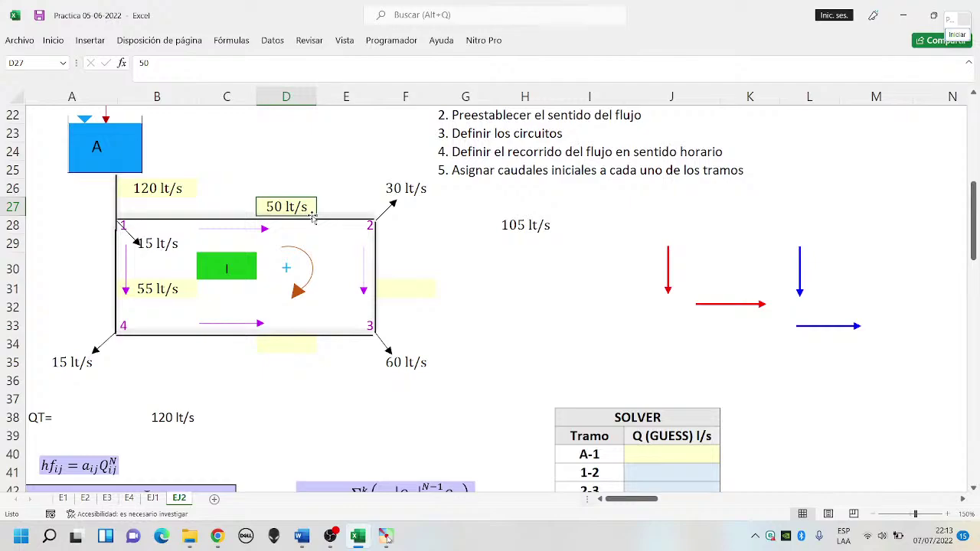
pyautogui.click(494, 261)
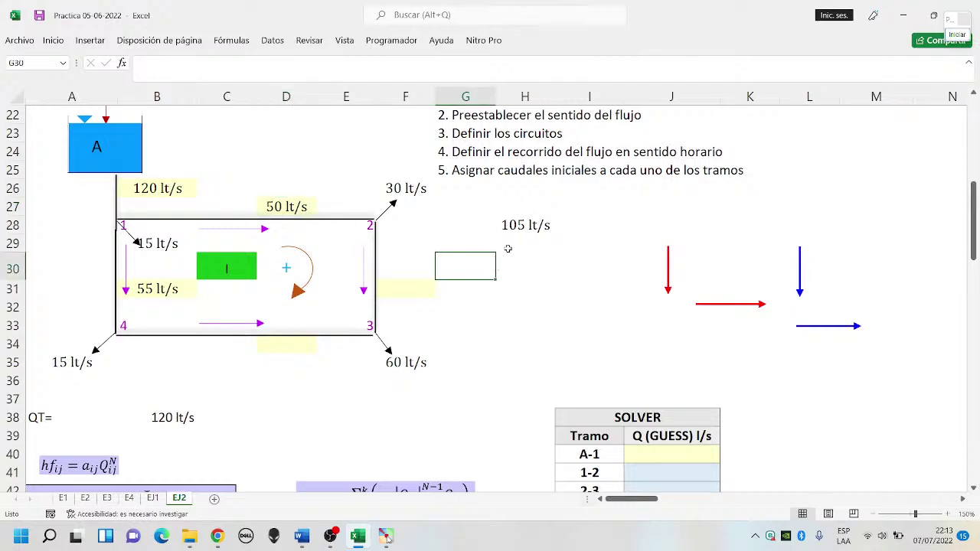
# Compute =50-30 in H29 and enter 20 lt/s for the right pipe.
pyautogui.click(515, 242)
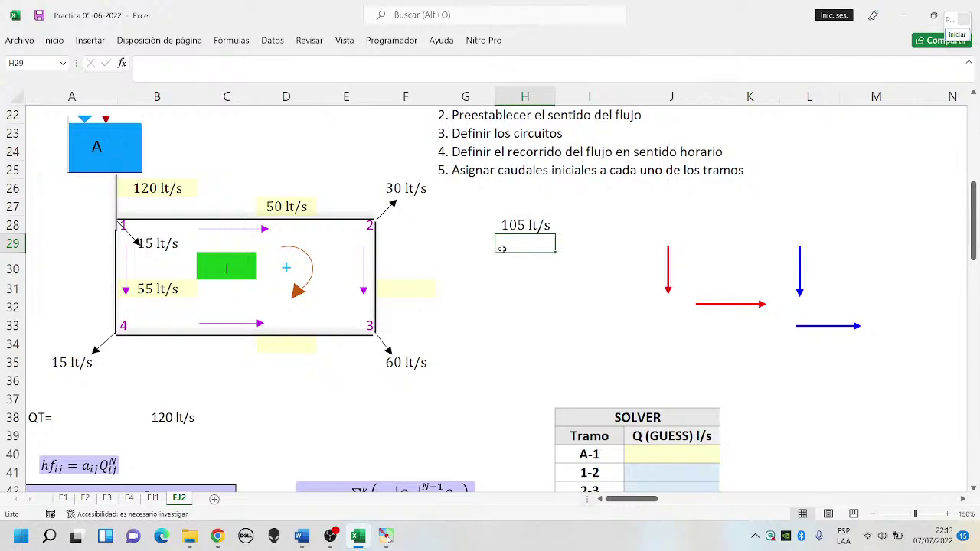
pyautogui.write('=')
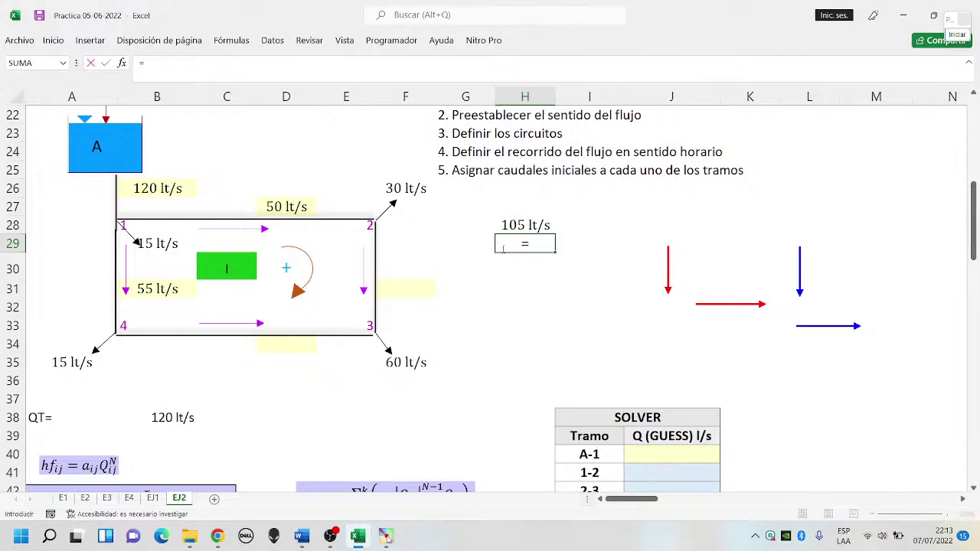
pyautogui.write('50-')
pyautogui.write('30')
pyautogui.hotkey('ctrl', 'Return')
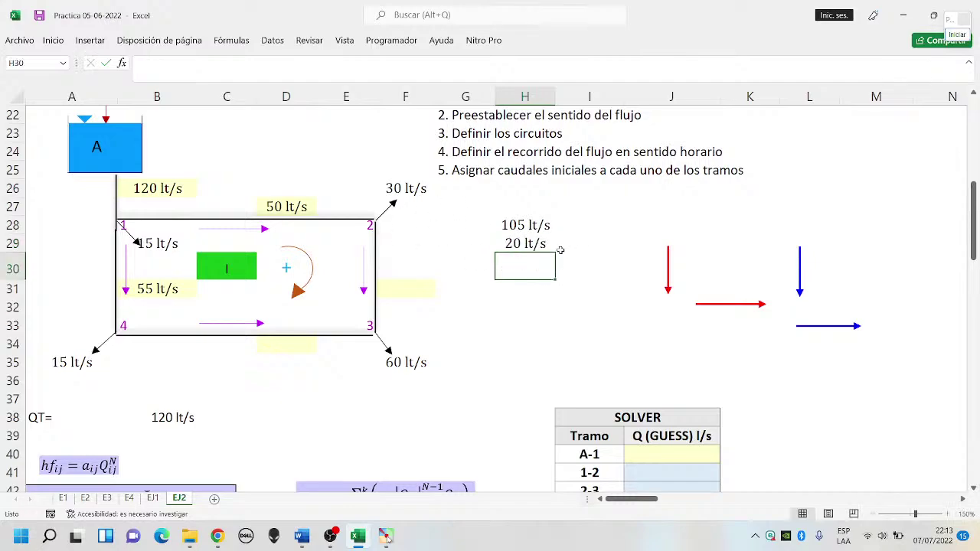
pyautogui.click(397, 287)
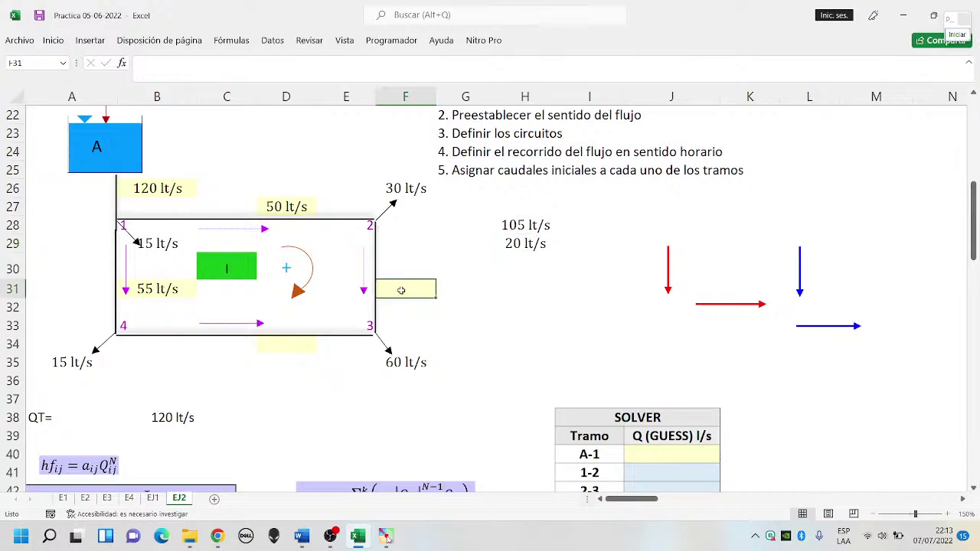
pyautogui.write('20')
pyautogui.press('Return')
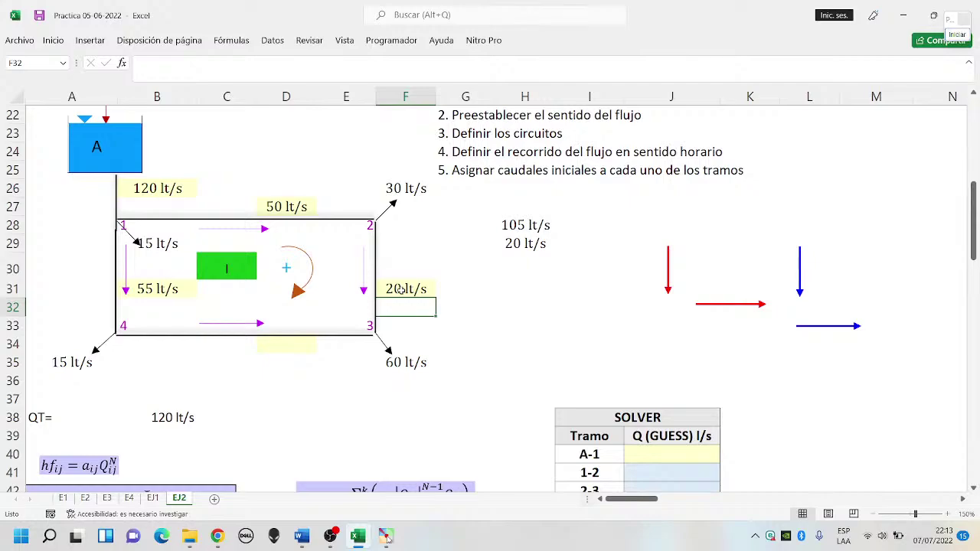
pyautogui.click(399, 288)
pyautogui.click(143, 288)
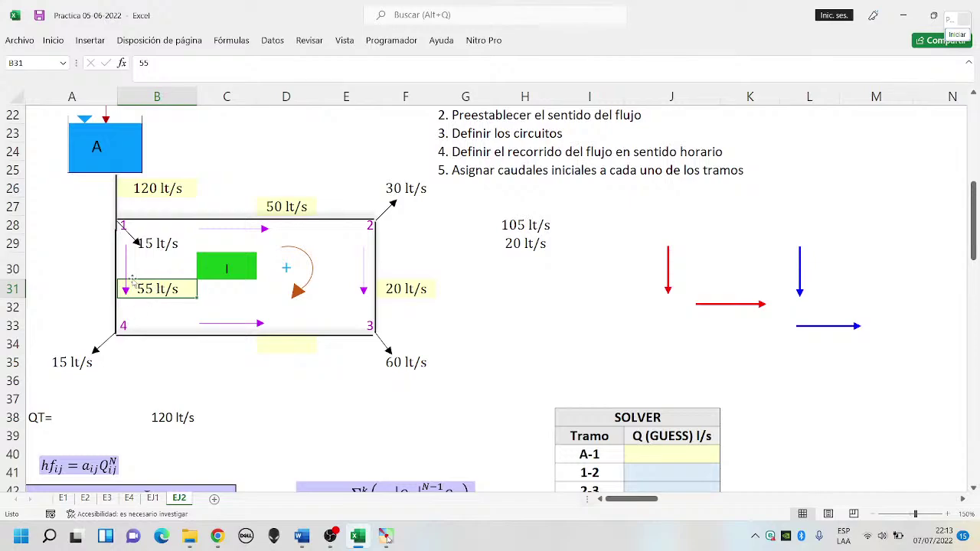
# Compute =55-15 in H30 and enter 40 lt/s for the bottom pipe in D34.
pyautogui.click(497, 269)
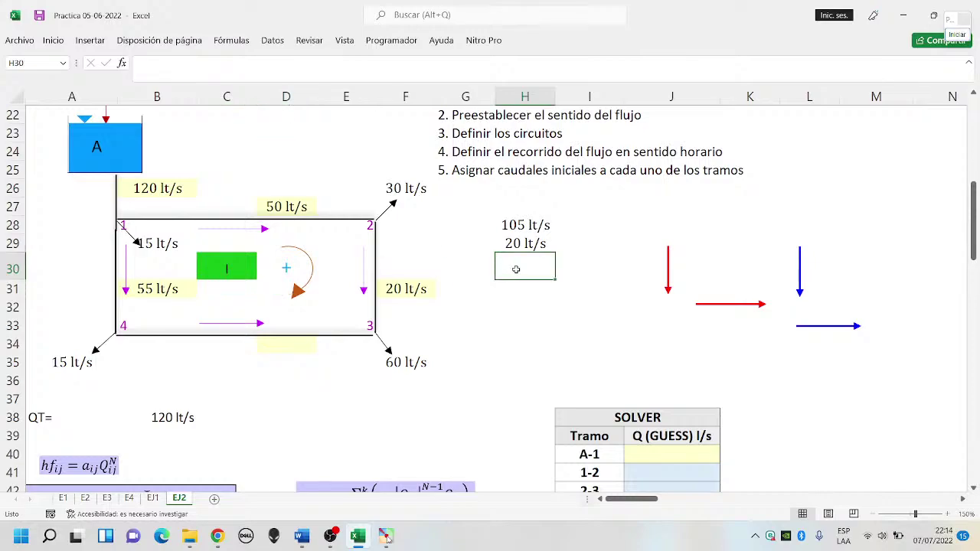
pyautogui.write('=5')
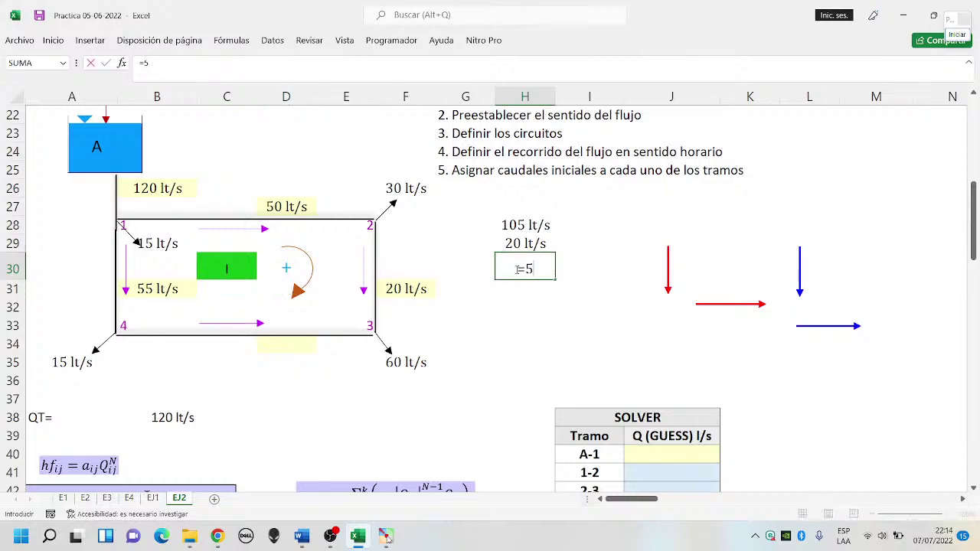
pyautogui.write('5-')
pyautogui.write('15')
pyautogui.press('Return')
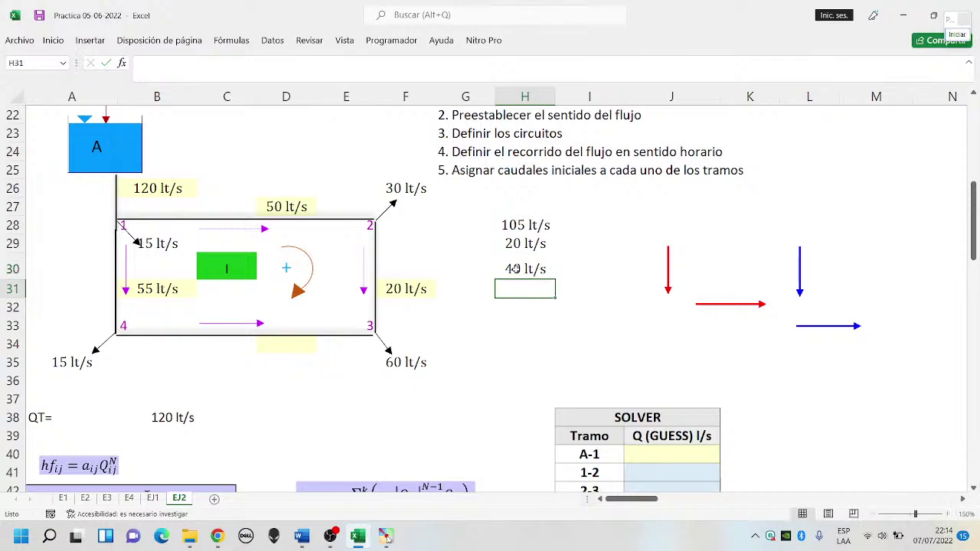
pyautogui.click(511, 268)
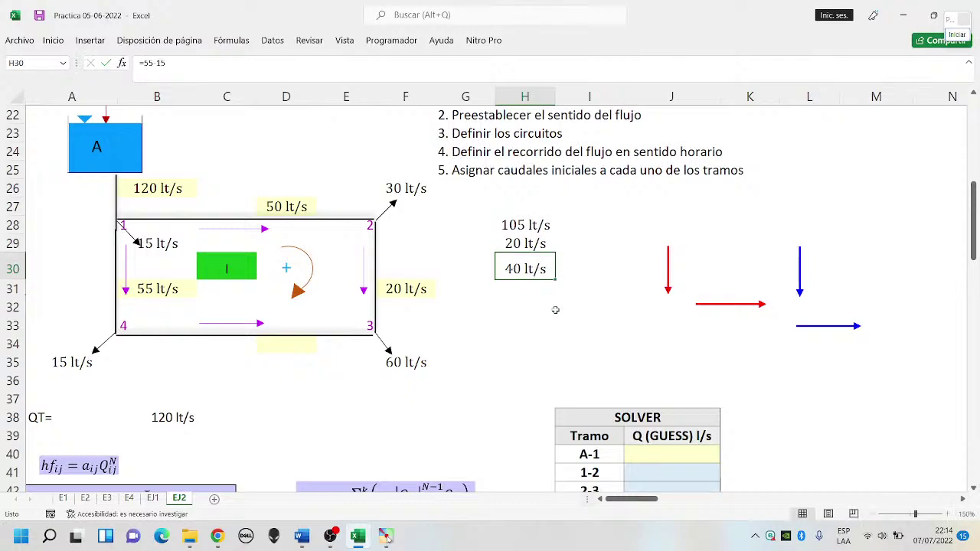
pyautogui.click(276, 350)
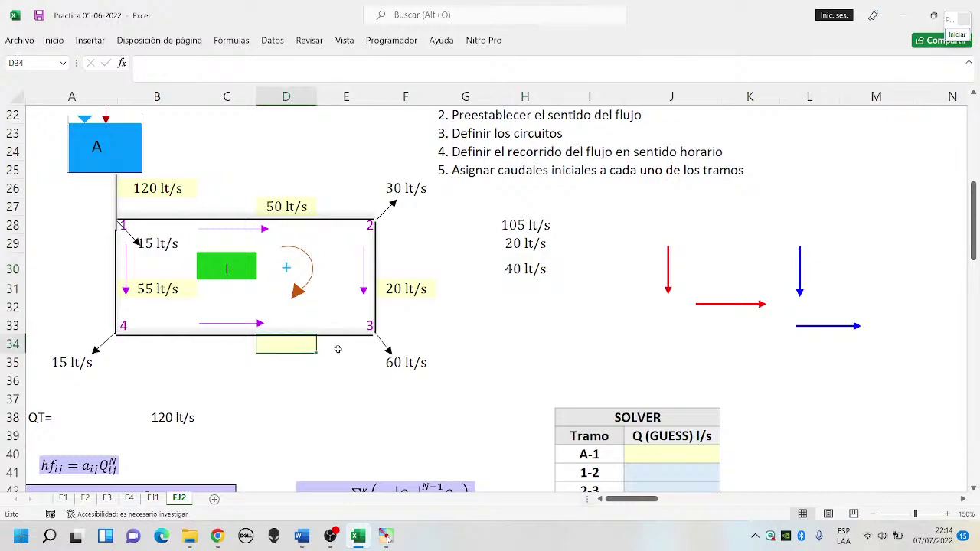
pyautogui.write('40')
pyautogui.press('Return')
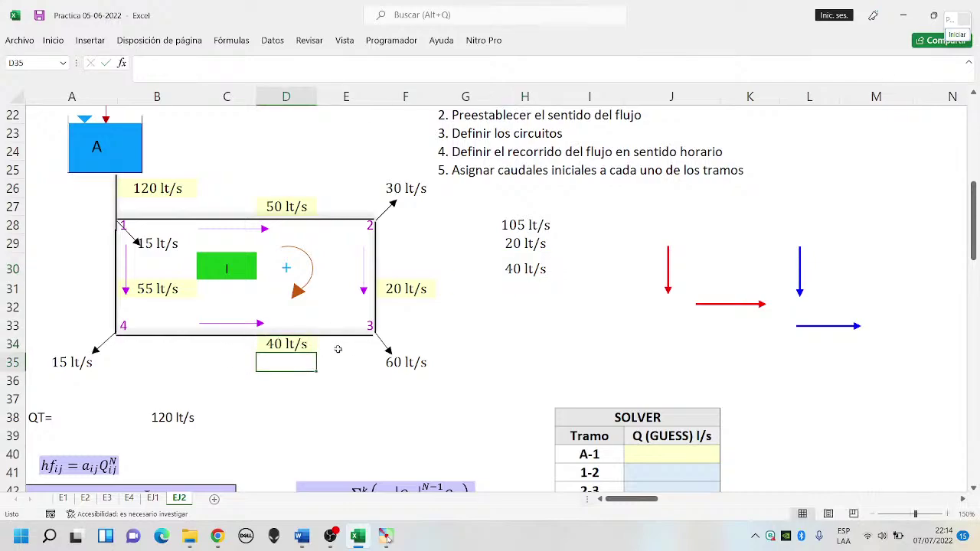
# Review the right pipe's 20, the bottom pipe's 40 and node 3's 60 lt/s outflow.
pyautogui.click(574, 332)
pyautogui.click(397, 295)
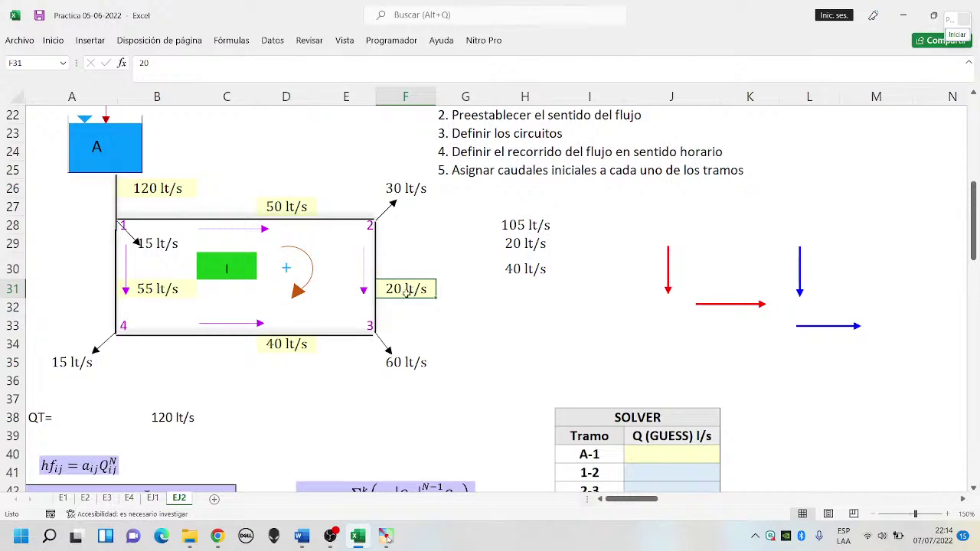
pyautogui.click(283, 345)
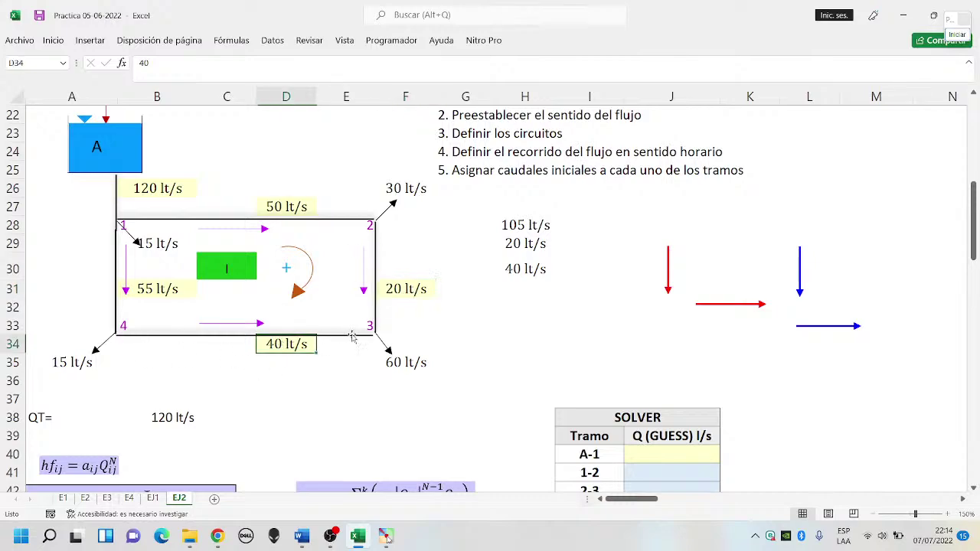
pyautogui.click(413, 364)
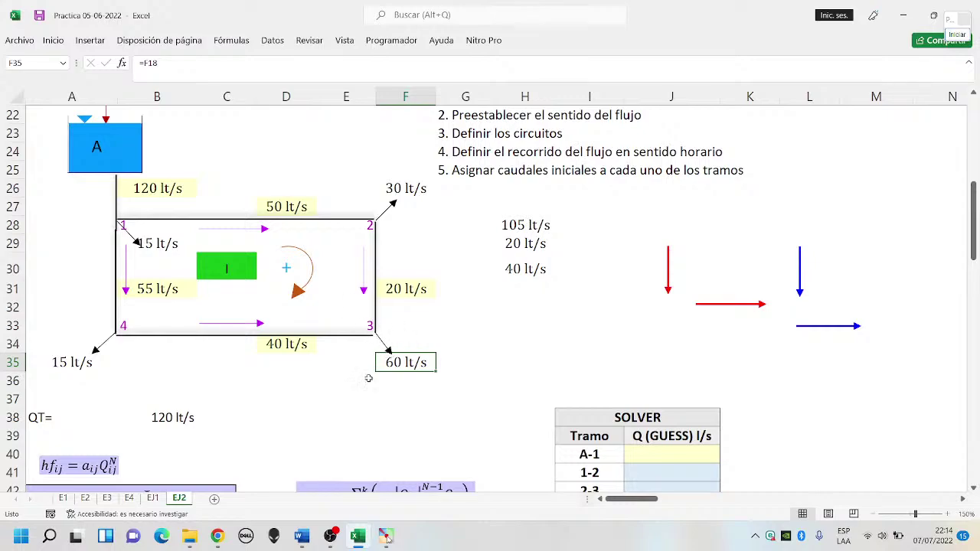
pyautogui.click(366, 380)
pyautogui.click(496, 329)
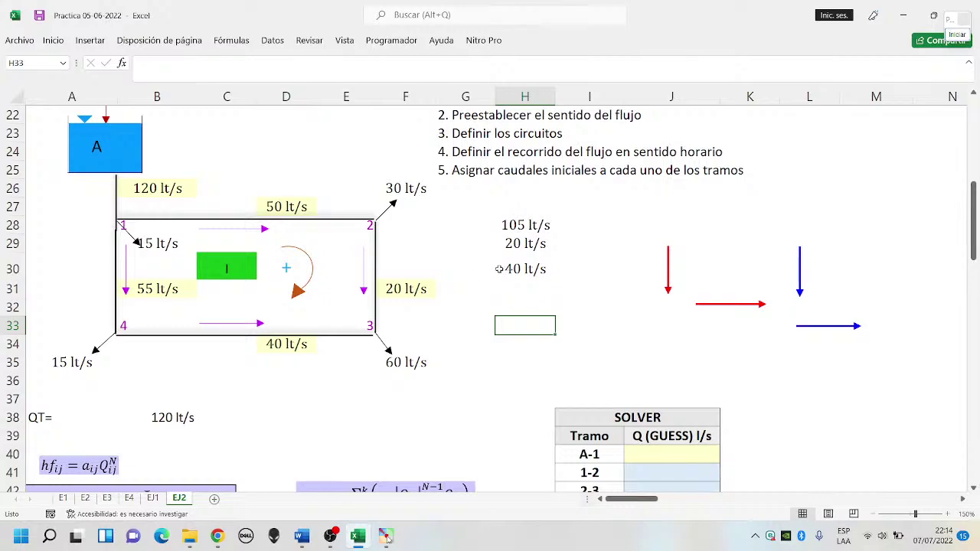
pyautogui.click(462, 176)
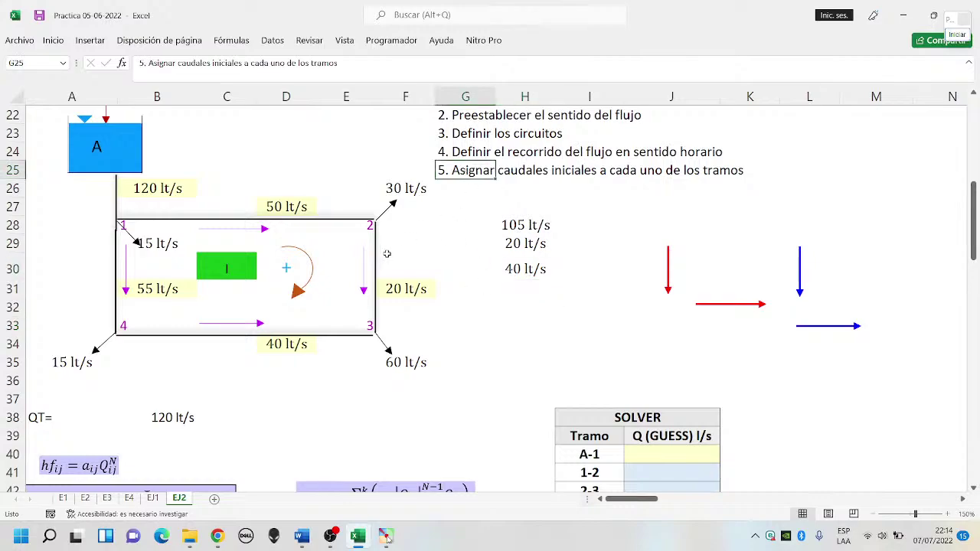
pyautogui.click(464, 242)
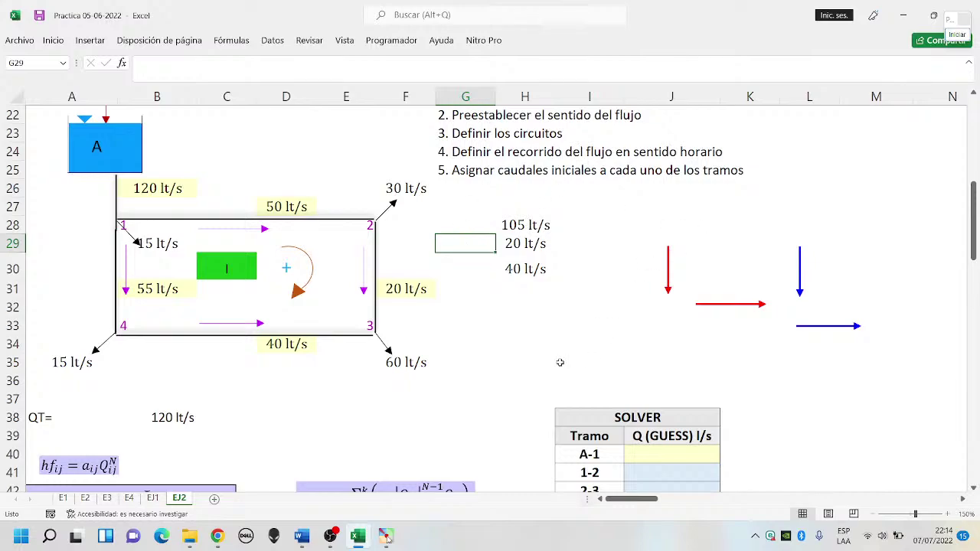
pyautogui.click(526, 361)
pyautogui.scroll(-1, 475, 325)
pyautogui.scroll(-1, 319, 329)
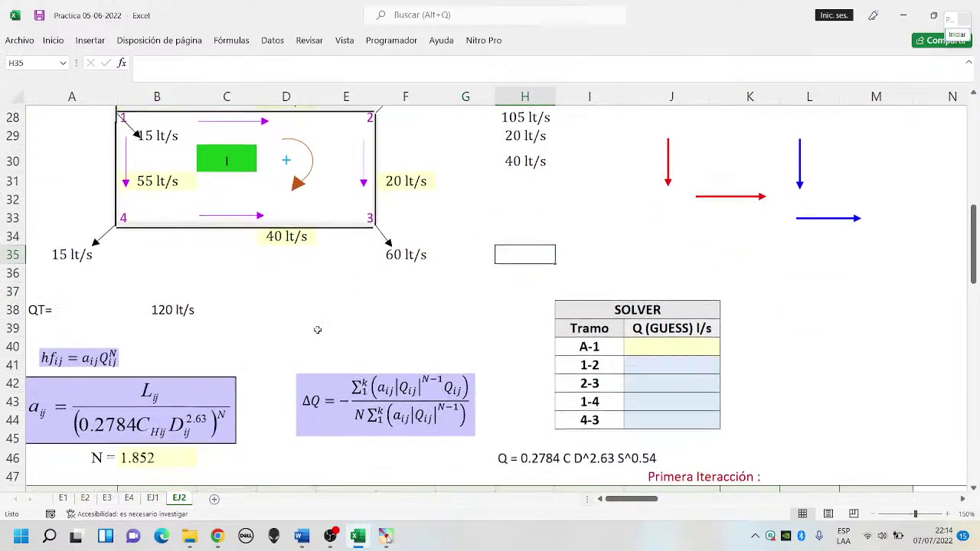
pyautogui.scroll(-2, 329, 327)
pyautogui.scroll(-2, 334, 325)
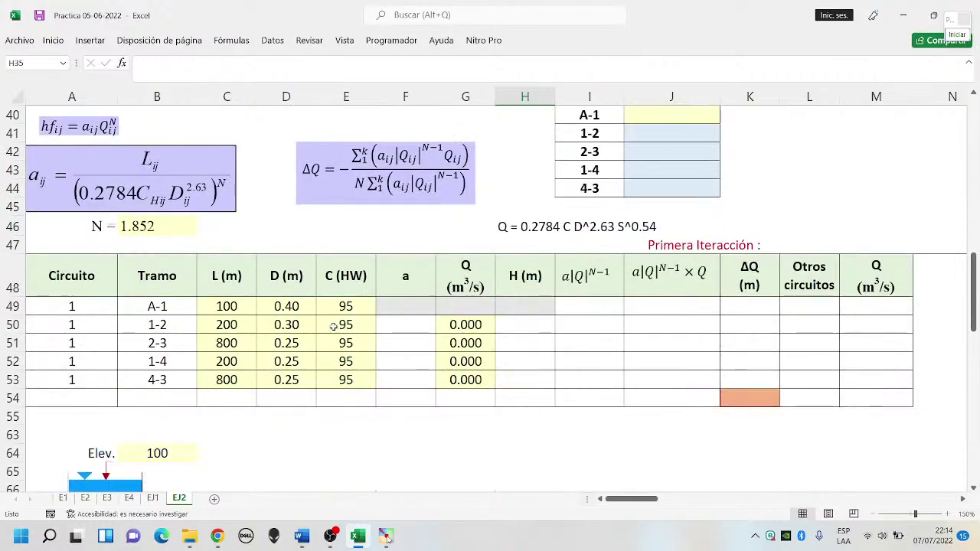
pyautogui.scroll(2, 334, 326)
pyautogui.click(64, 227)
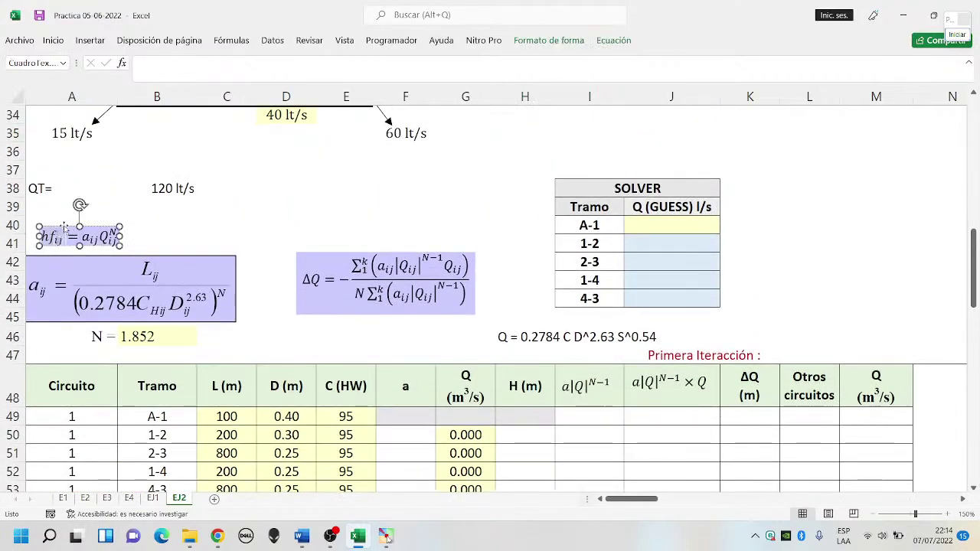
pyautogui.moveTo(63, 228); pyautogui.dragTo(68, 220)
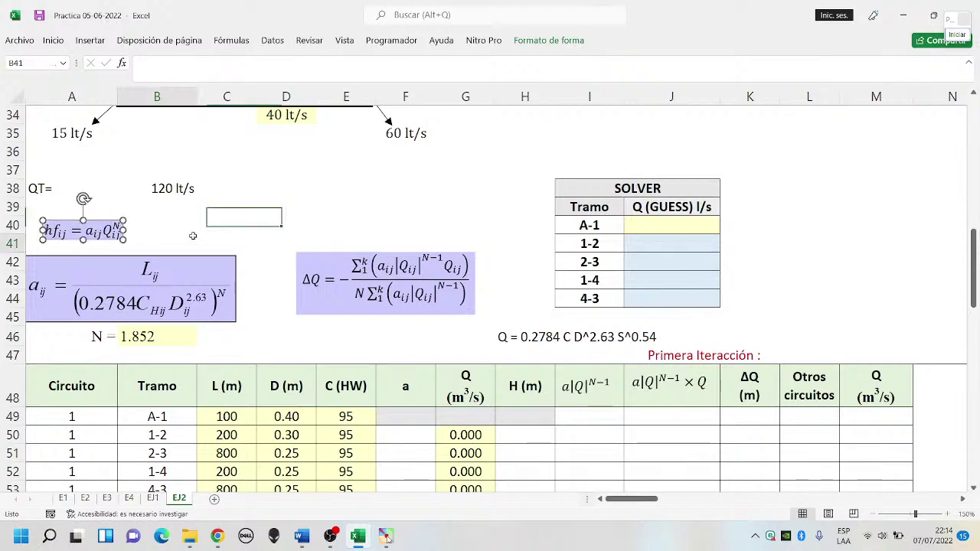
pyautogui.click(94, 231)
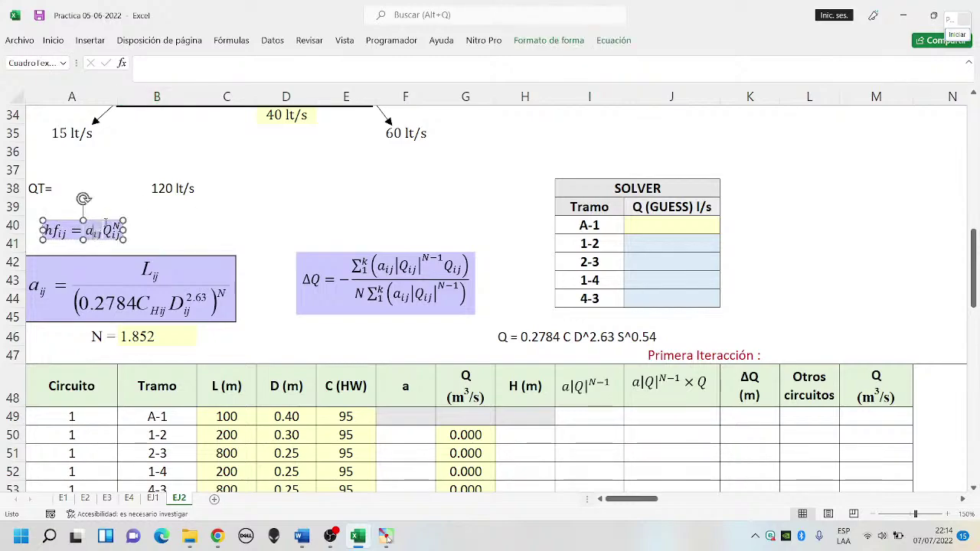
pyautogui.press('Escape')
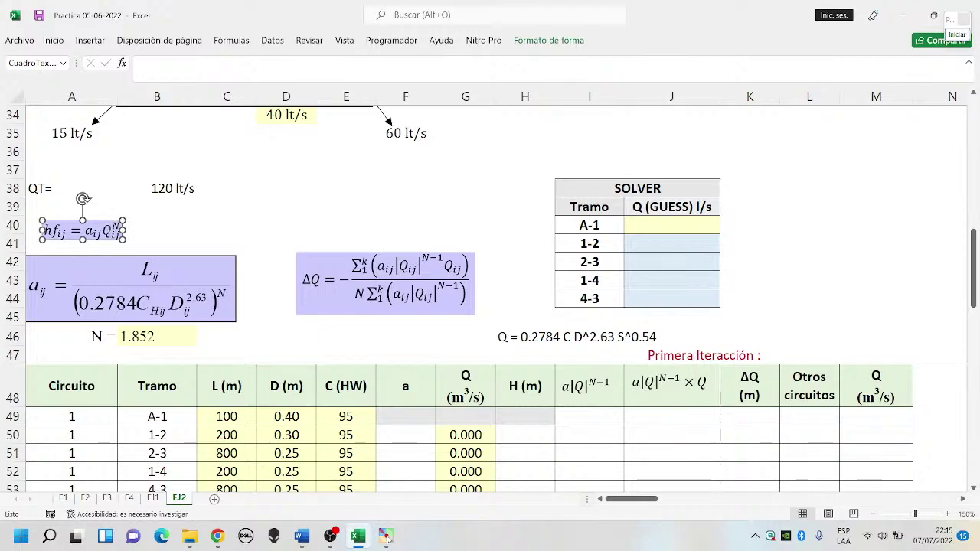
pyautogui.click(118, 228)
pyautogui.moveTo(121, 230); pyautogui.dragTo(82, 230)
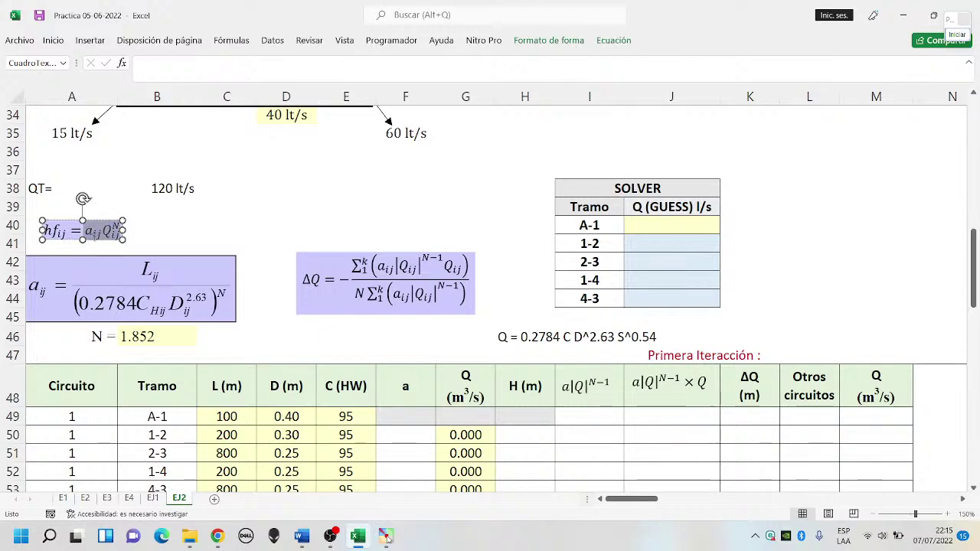
pyautogui.click(99, 232)
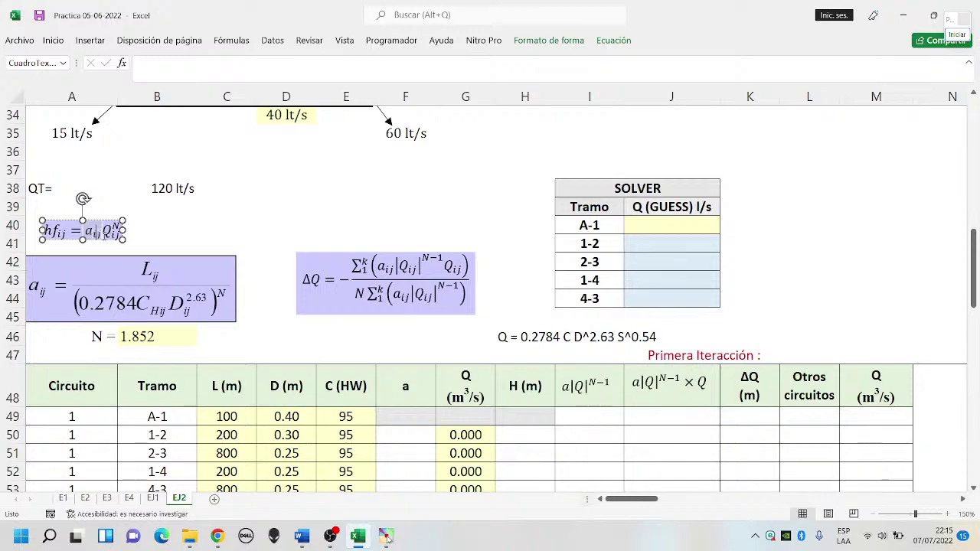
pyautogui.press('Escape')
pyautogui.click(180, 334)
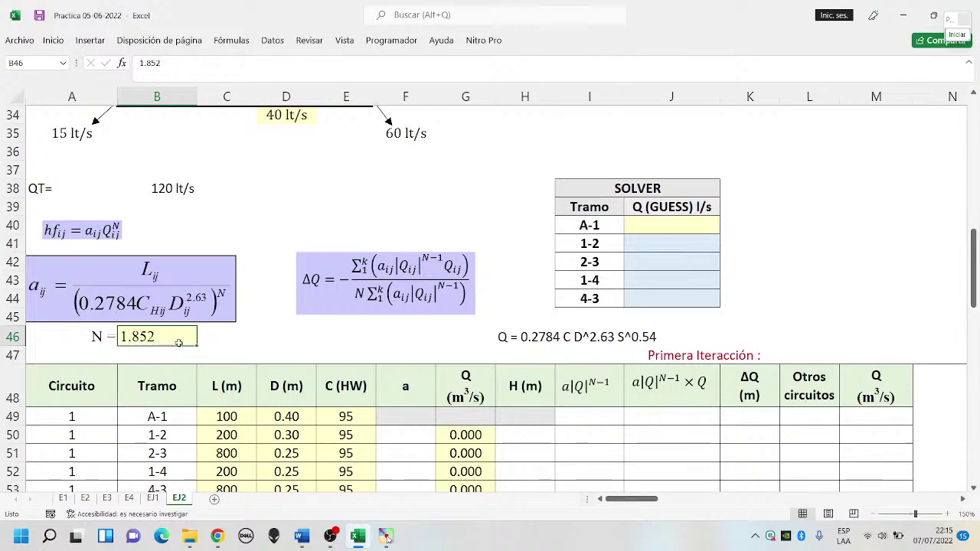
pyautogui.click(189, 220)
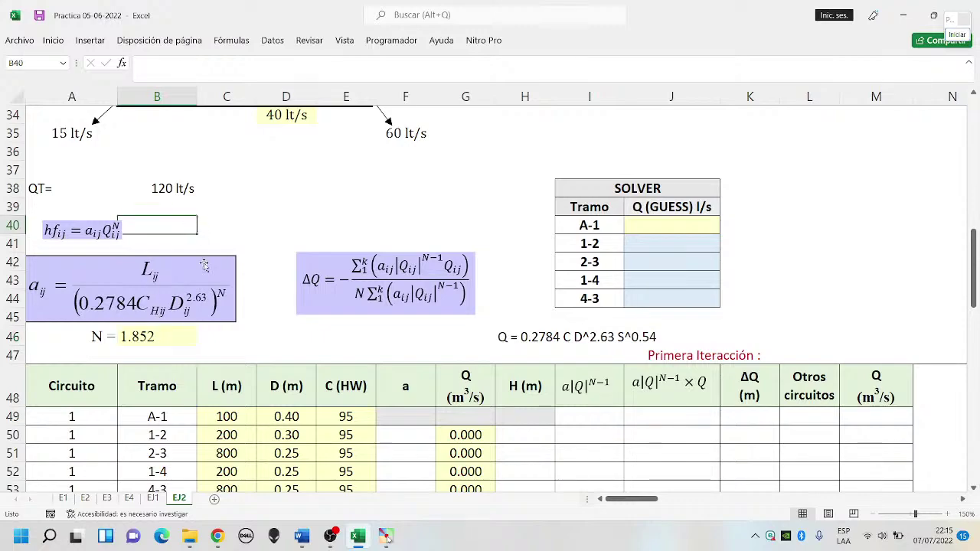
pyautogui.click(151, 354)
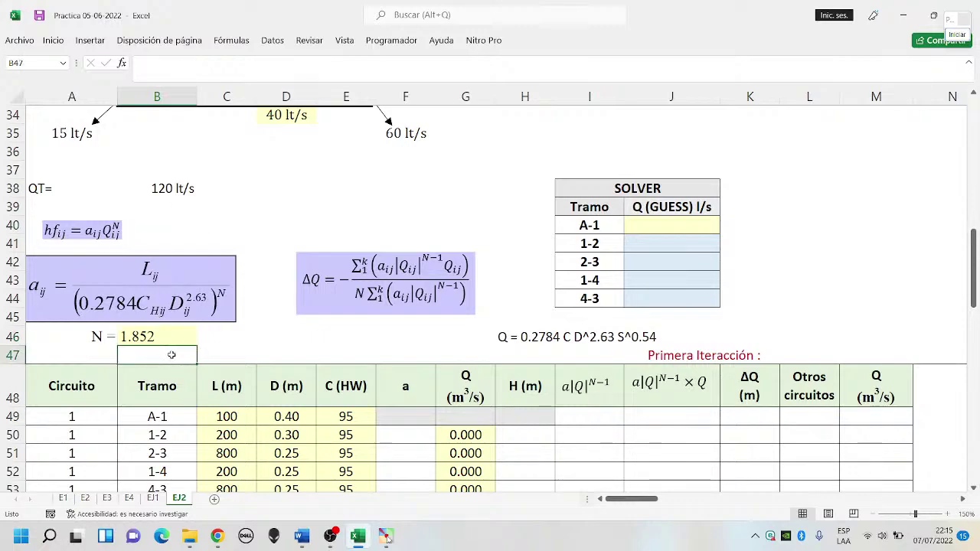
pyautogui.write('2')
pyautogui.press('Return')
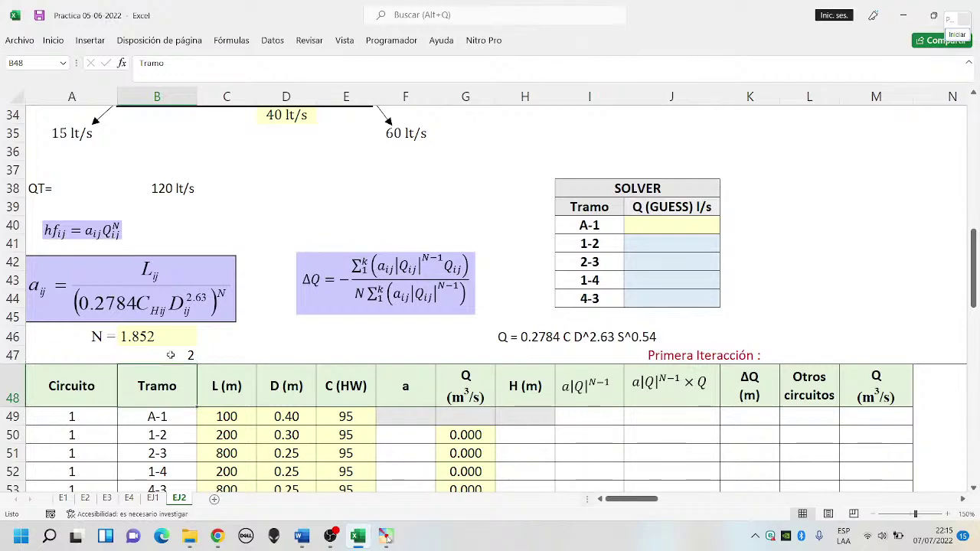
pyautogui.click(164, 355)
pyautogui.press('BackSpace')
pyautogui.press('Return')
pyautogui.click(162, 341)
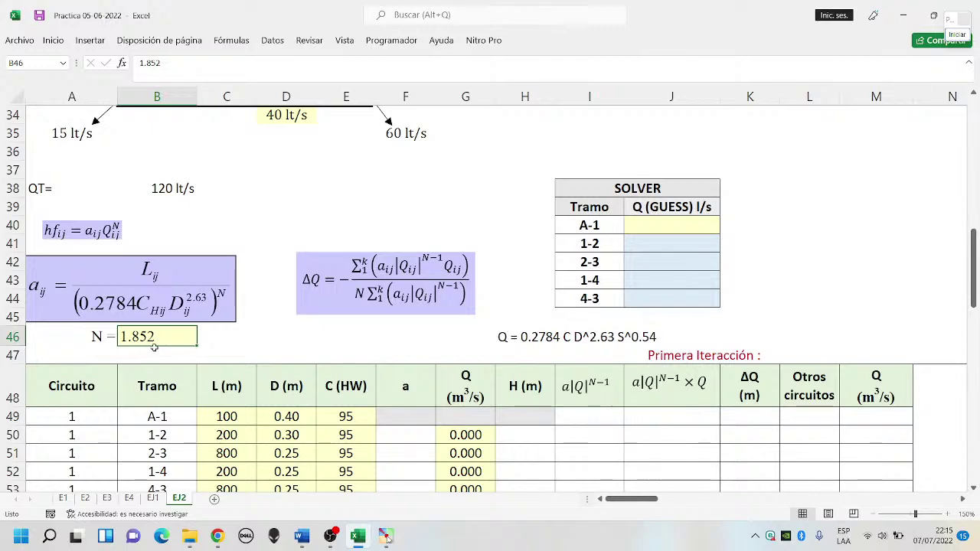
pyautogui.click(102, 248)
pyautogui.click(119, 268)
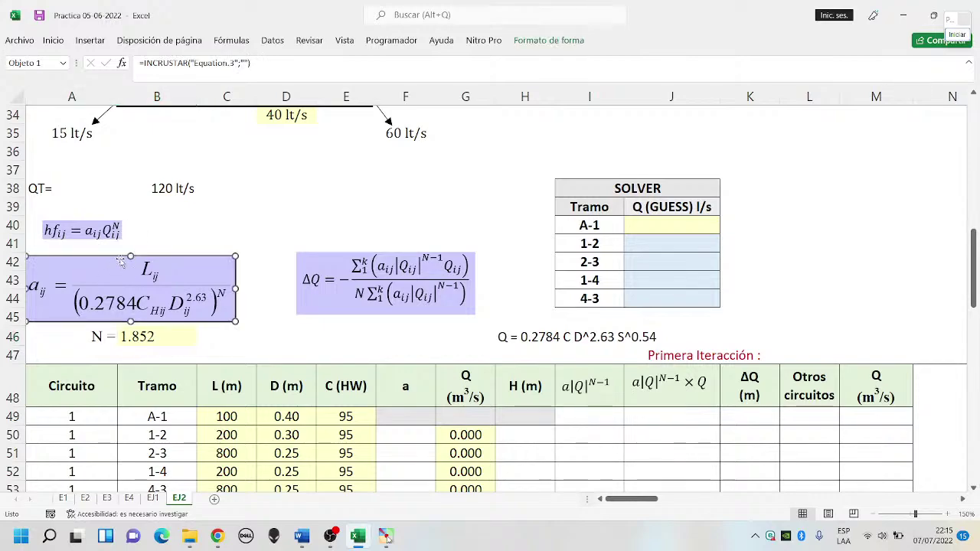
# Open the a_ij Equation 3.0 object in the Equation Editor to revise it.
pyautogui.doubleClick(118, 256)
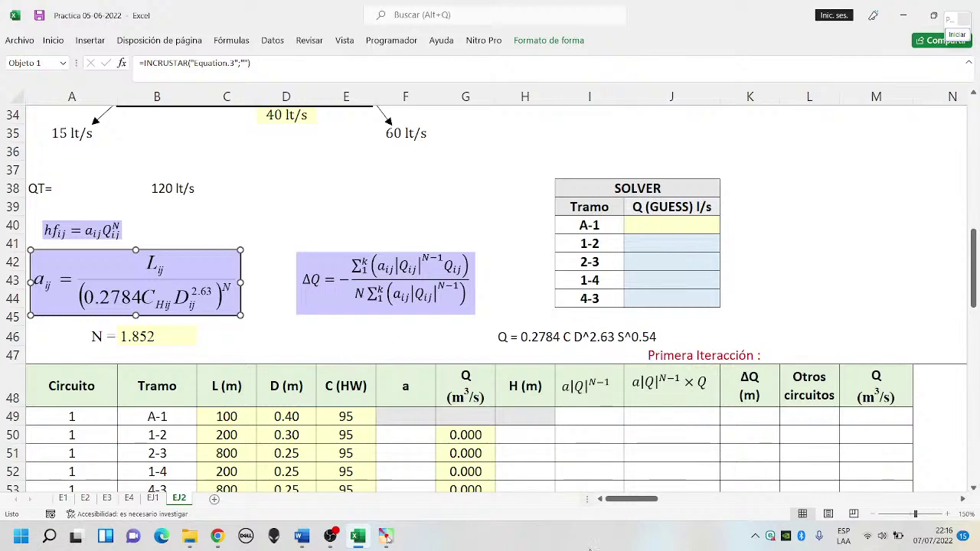
# Return to the sheet and review cells F49:F53 and the N value near D46.
pyautogui.click(403, 418)
pyautogui.scroll(-1, 401, 377)
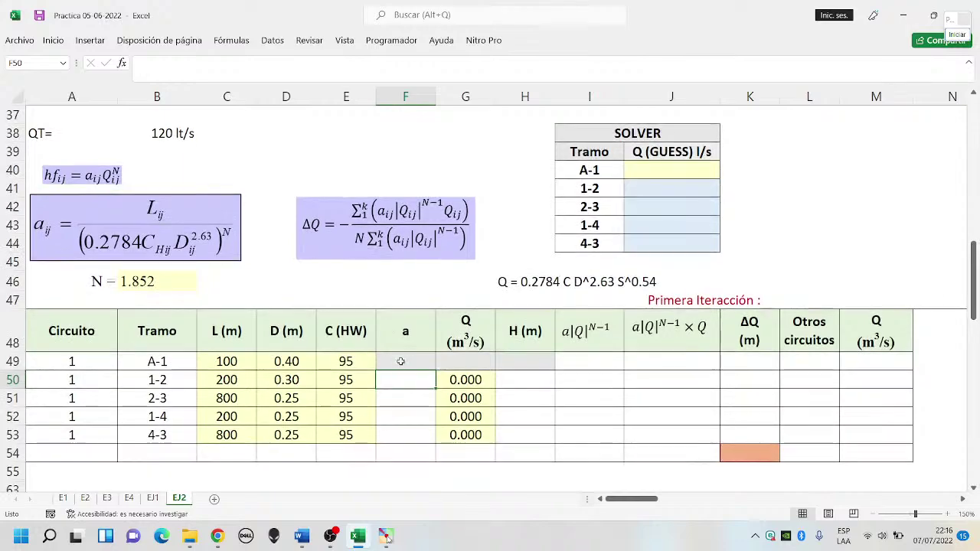
pyautogui.moveTo(401, 375); pyautogui.dragTo(404, 437)
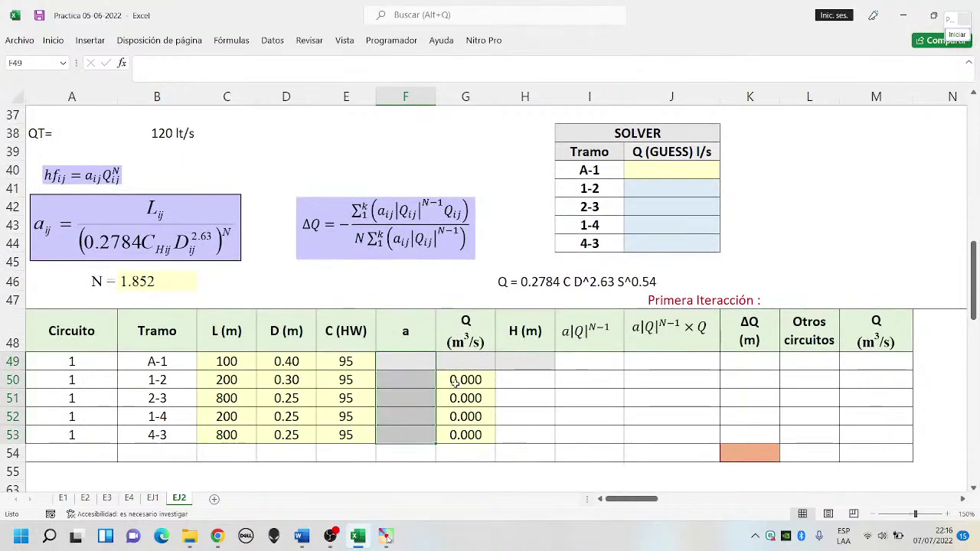
pyautogui.click(411, 372)
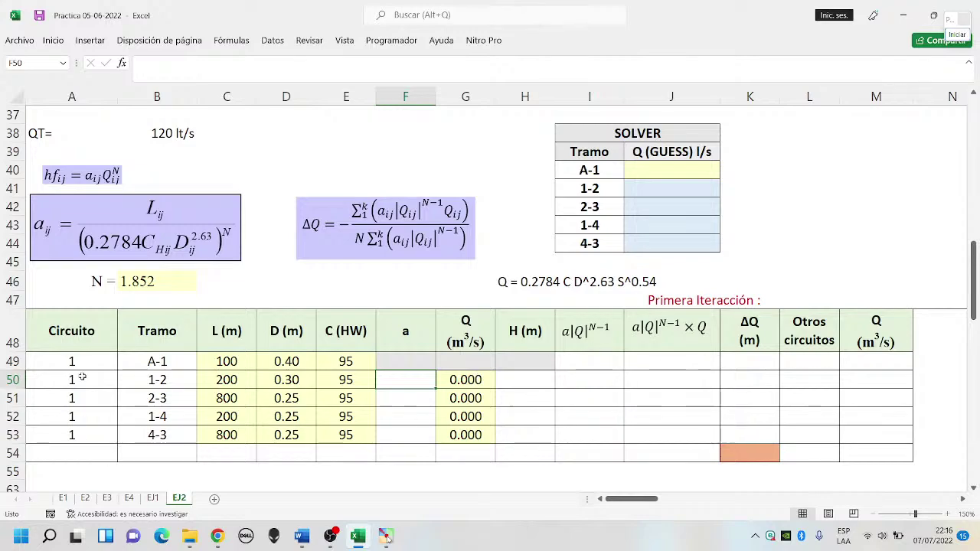
pyautogui.click(258, 285)
pyautogui.scroll(1, 260, 316)
pyautogui.scroll(1, 259, 316)
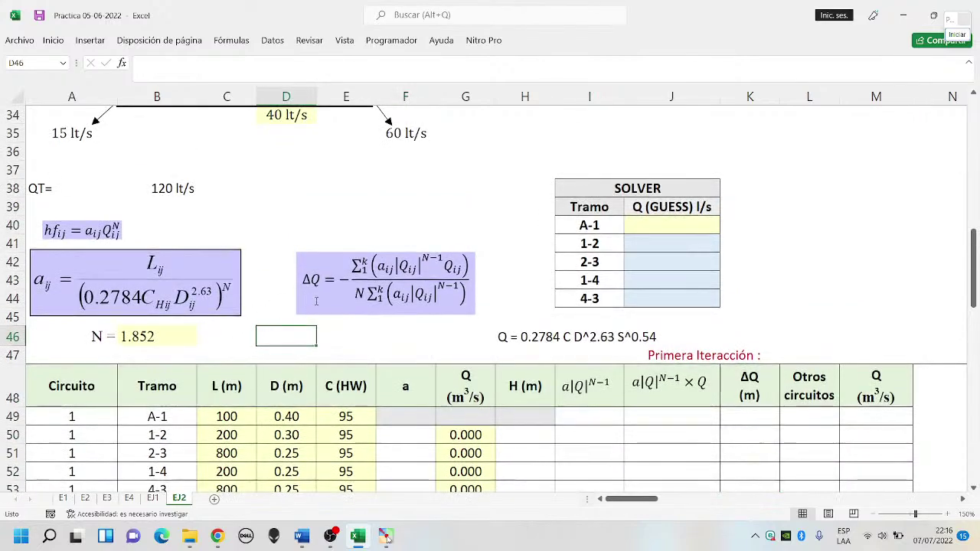
# Drag the ΔQ correction equation left toward the a_ij equation.
pyautogui.click(316, 301)
pyautogui.click(341, 205)
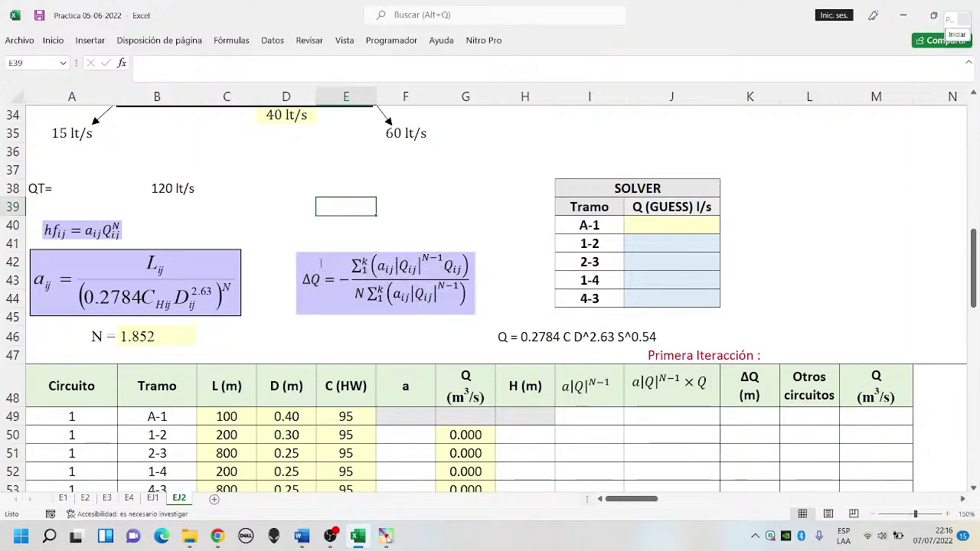
pyautogui.click(335, 254)
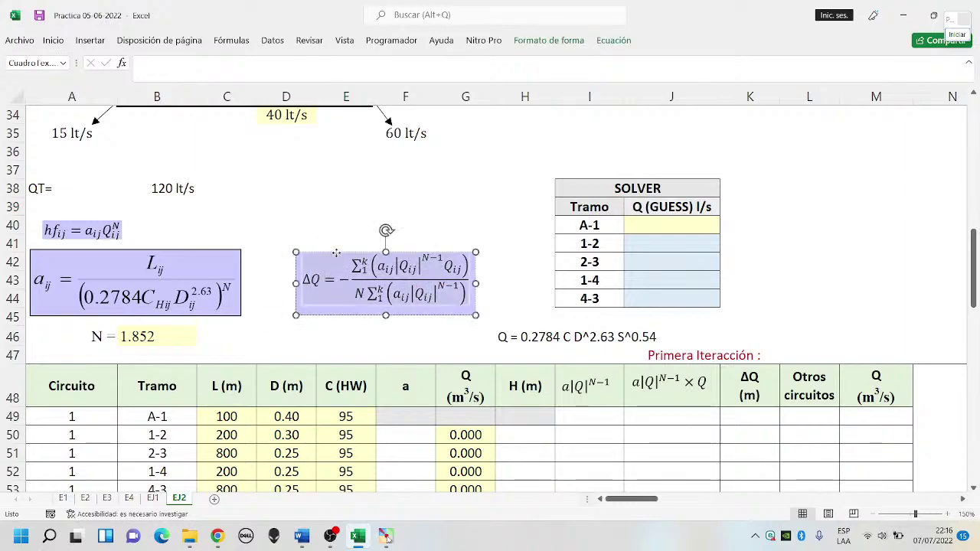
pyautogui.moveTo(336, 252)
pyautogui.mouseDown()
pyautogui.moveTo(305, 259)
pyautogui.moveTo(308, 250)
pyautogui.mouseUp()
pyautogui.click(321, 340)
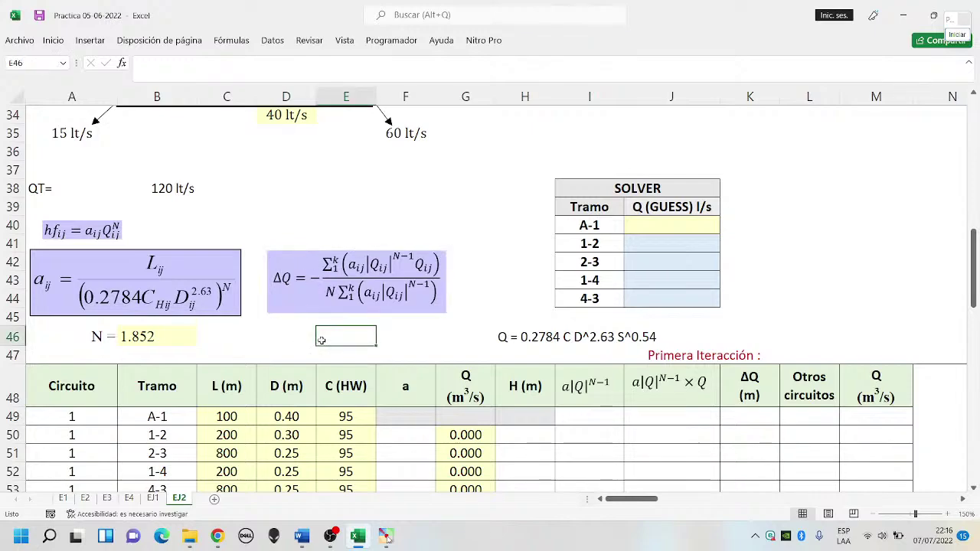
# Review the circuit numbers A49:A53 and pipe segments A-1 through 4-3.
pyautogui.scroll(-1, 300, 340)
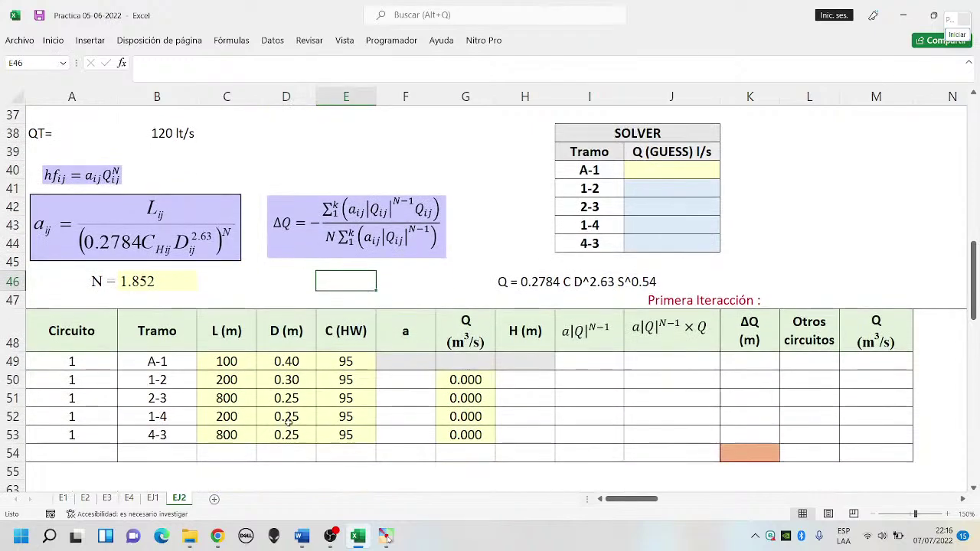
pyautogui.scroll(2, 256, 405)
pyautogui.scroll(1, 256, 404)
pyautogui.scroll(-2, 256, 405)
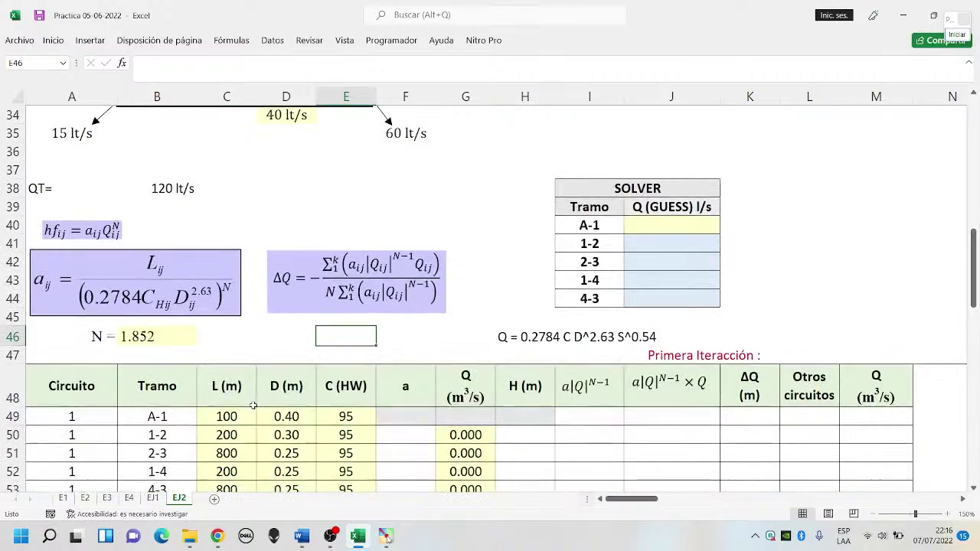
pyautogui.scroll(-1, 64, 361)
pyautogui.moveTo(64, 361); pyautogui.dragTo(68, 435)
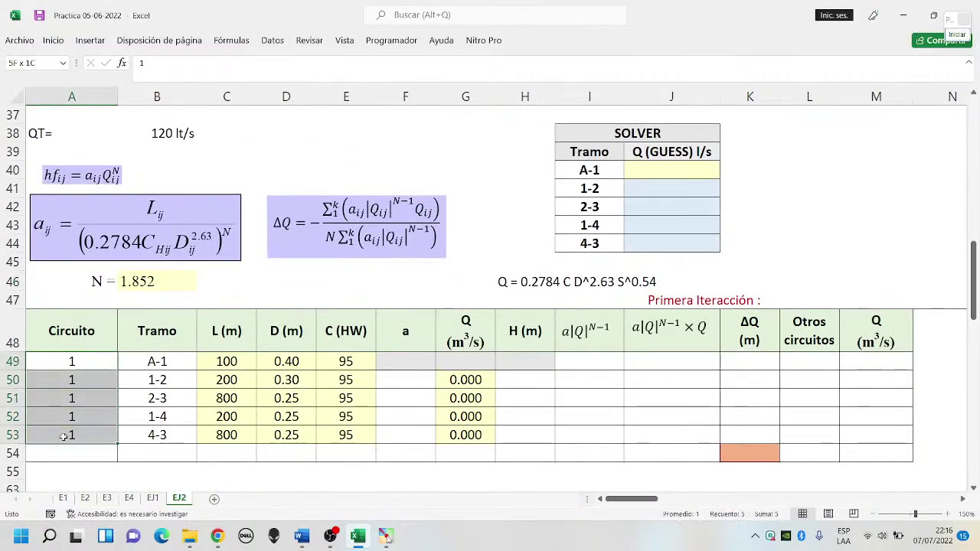
pyautogui.click(105, 363)
pyautogui.press('Right')
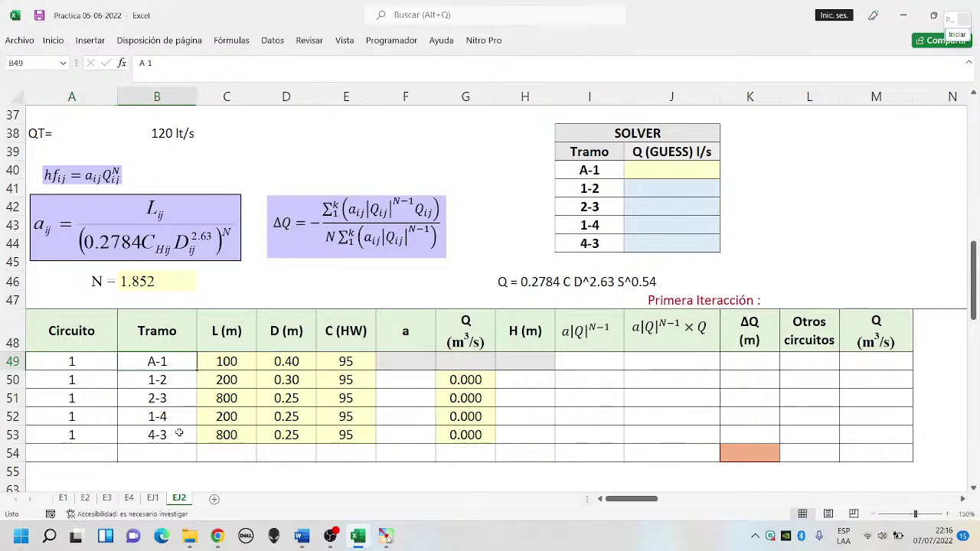
pyautogui.scroll(1, 179, 433)
pyautogui.scroll(1, 183, 429)
pyautogui.scroll(2, 186, 373)
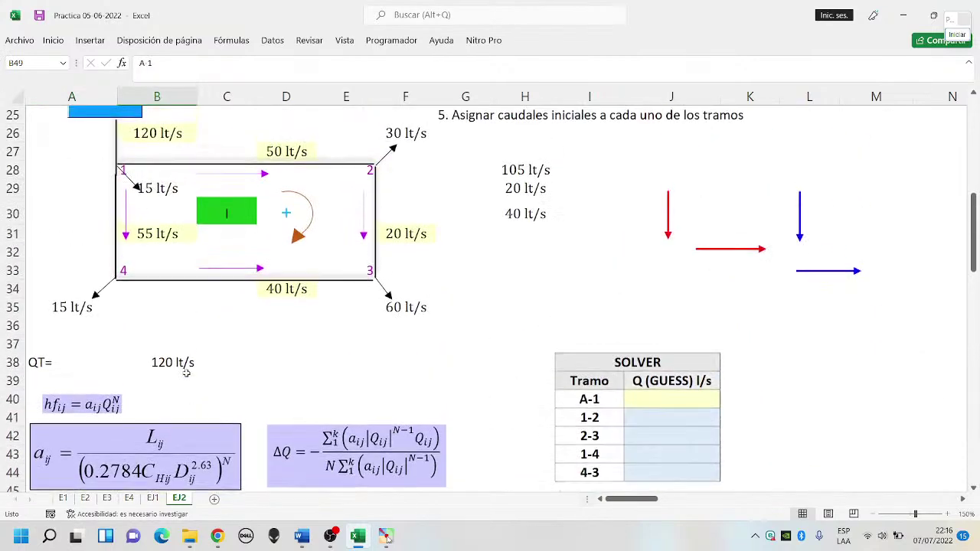
pyautogui.scroll(1, 116, 145)
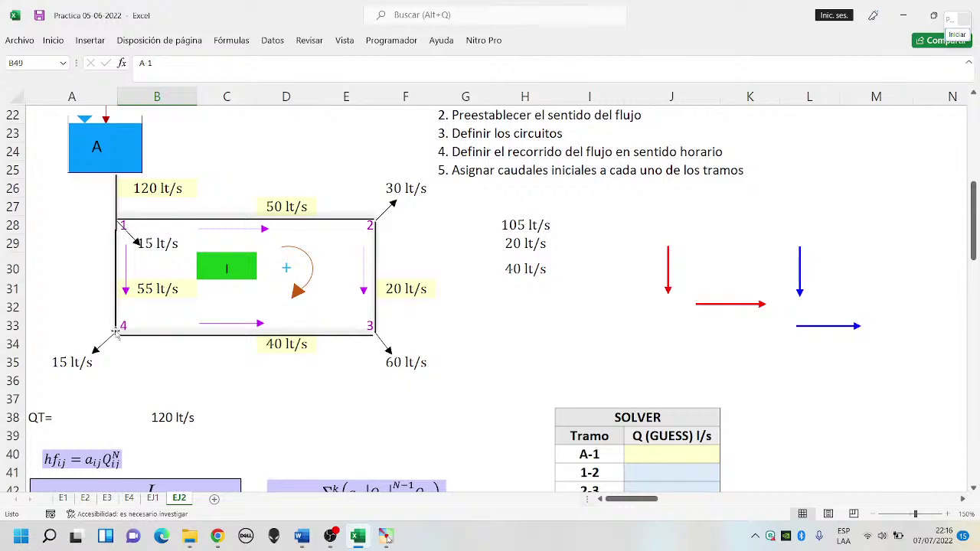
pyautogui.scroll(-2, 219, 411)
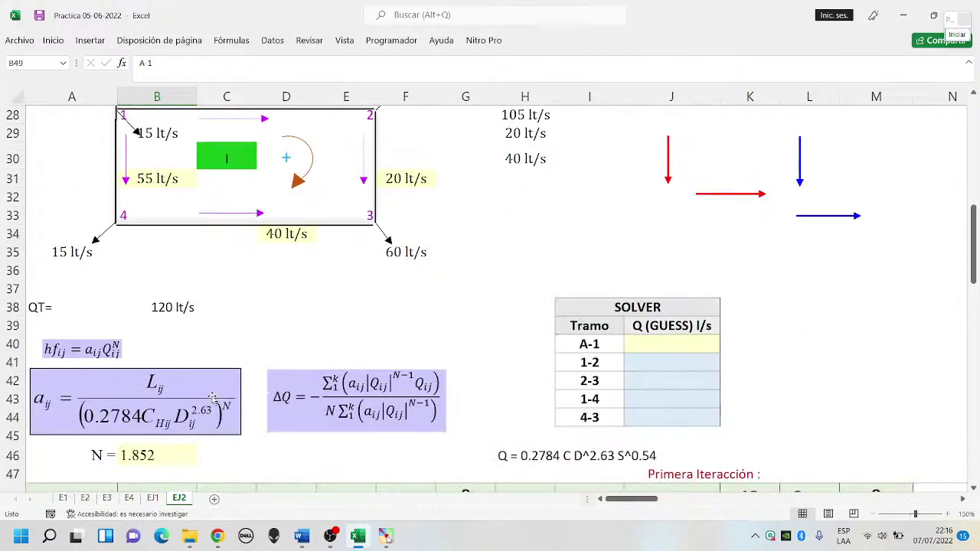
pyautogui.scroll(-2, 199, 383)
pyautogui.scroll(-1, 184, 319)
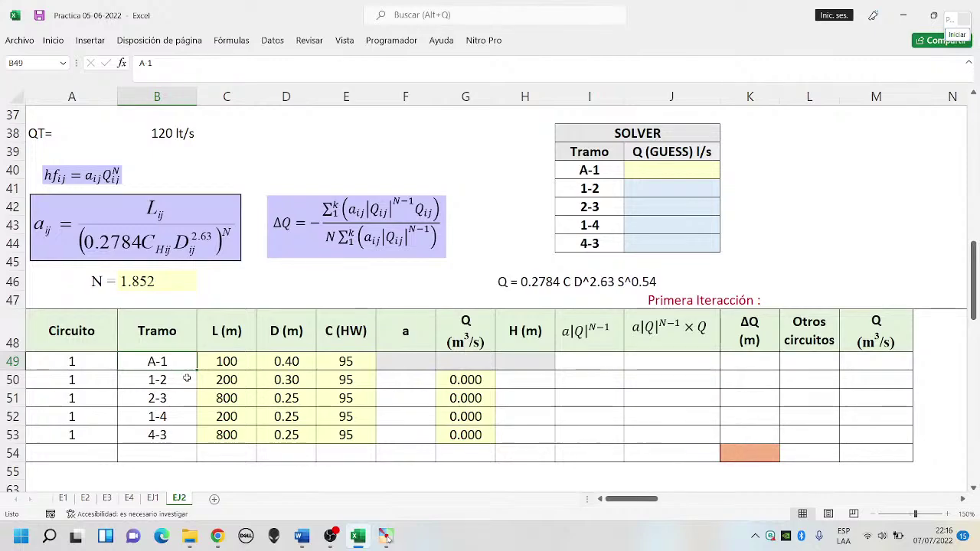
pyautogui.press('Down')
pyautogui.press('Down')
pyautogui.press('Down')
pyautogui.press('Down')
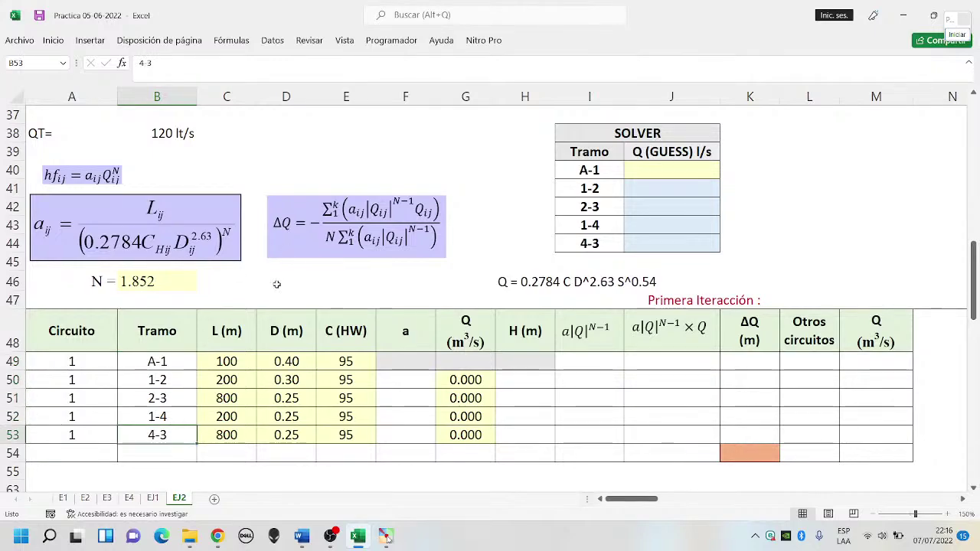
# Review the pipe lengths, diameters and C (HW) values, ending on cell F49.
pyautogui.scroll(3, 279, 280)
pyautogui.scroll(1, 238, 233)
pyautogui.scroll(-2, 240, 258)
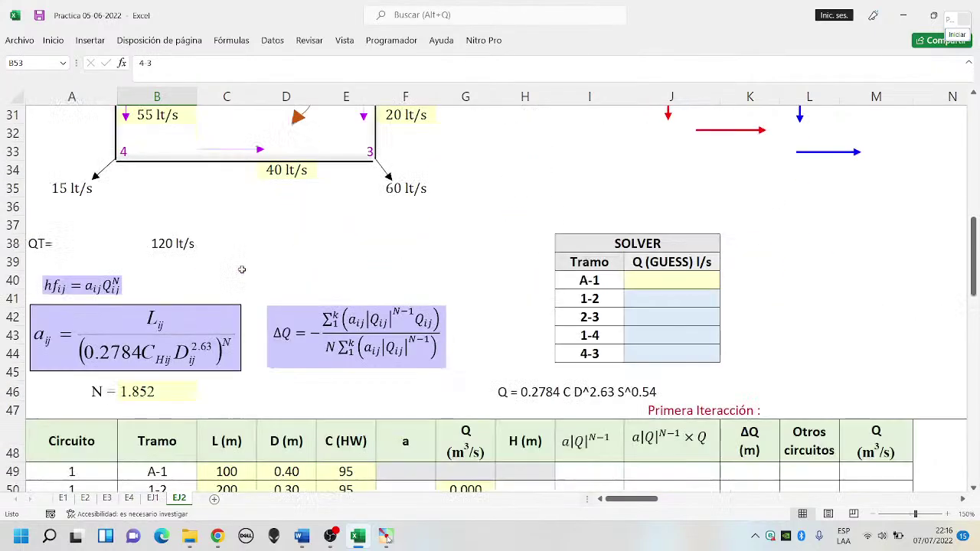
pyautogui.scroll(-2, 253, 296)
pyautogui.moveTo(238, 362); pyautogui.dragTo(237, 435)
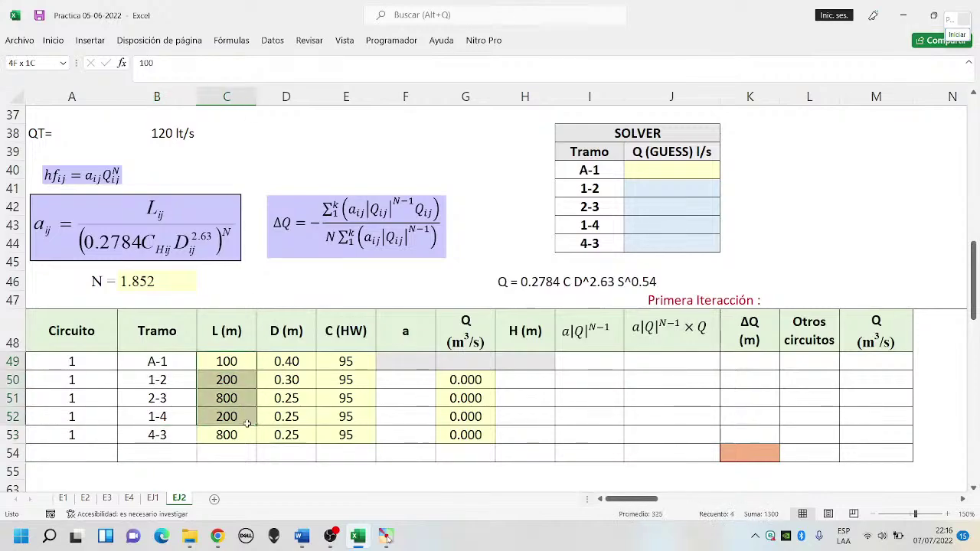
pyautogui.moveTo(279, 362); pyautogui.dragTo(286, 435)
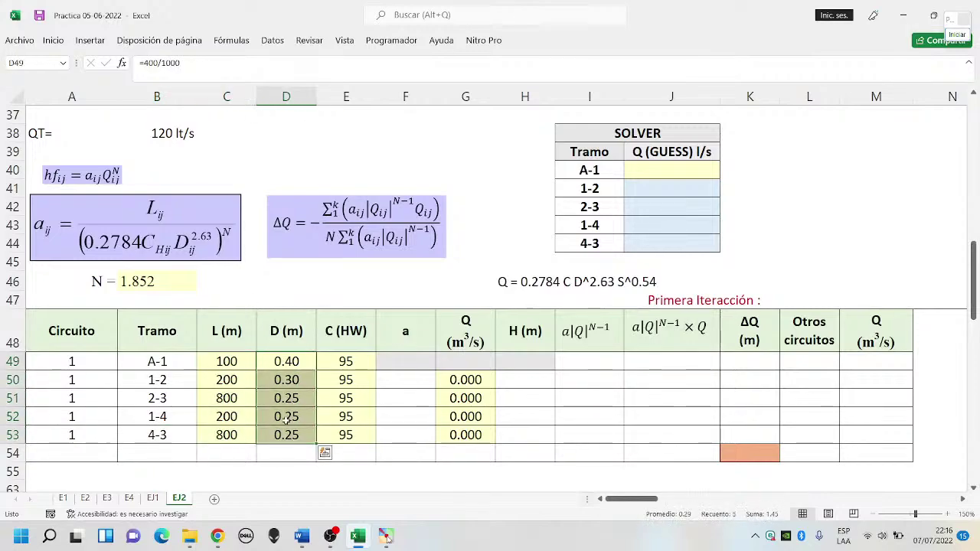
pyautogui.moveTo(340, 331); pyautogui.dragTo(343, 452)
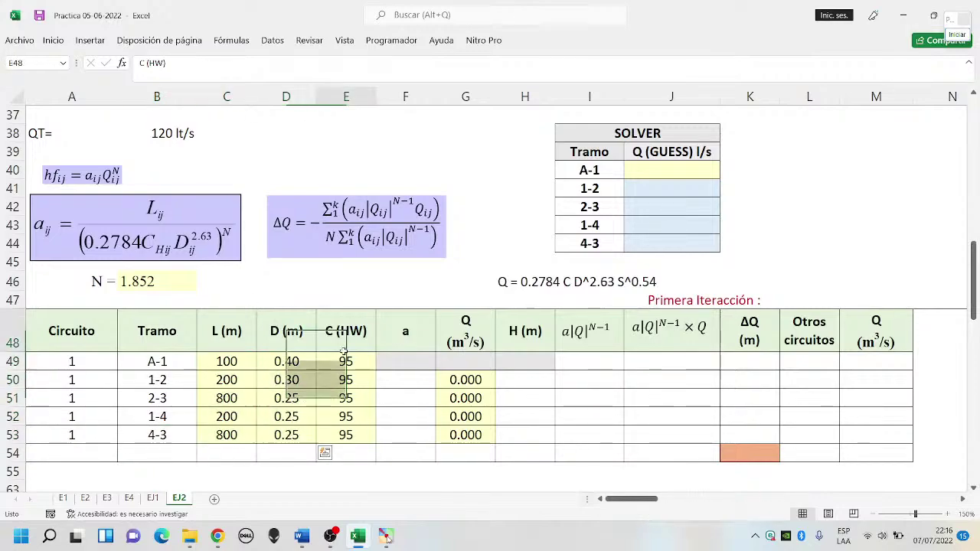
pyautogui.click(356, 412)
pyautogui.click(400, 357)
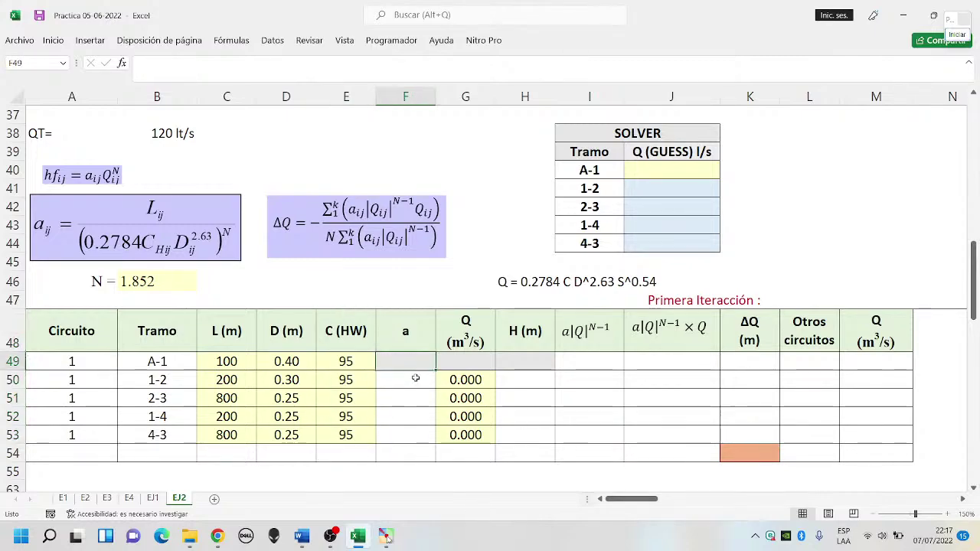
# Enter =C49/(0.2784*E49*D49^2.63)^$B$46 in F49, giving a = 20.14 for pipe A-1.
pyautogui.write('=')
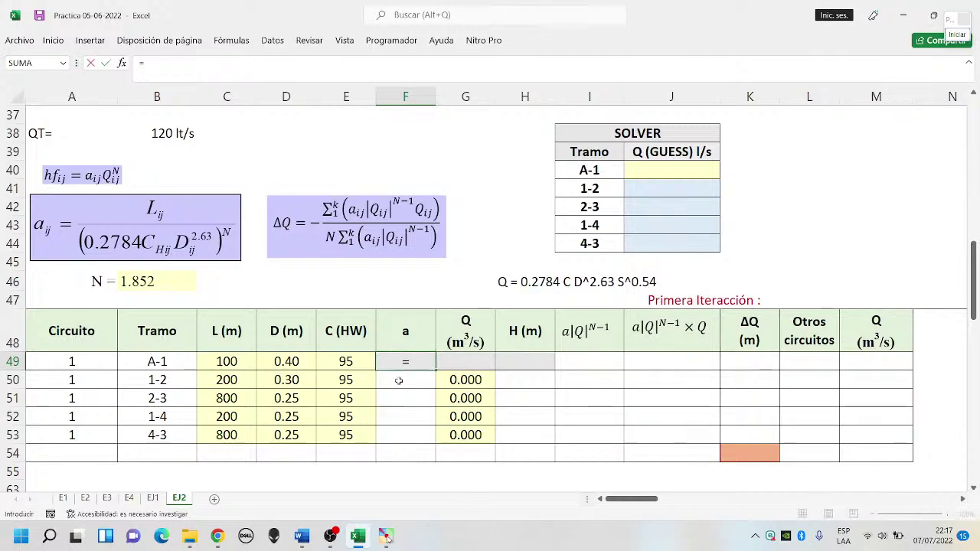
pyautogui.click(224, 360)
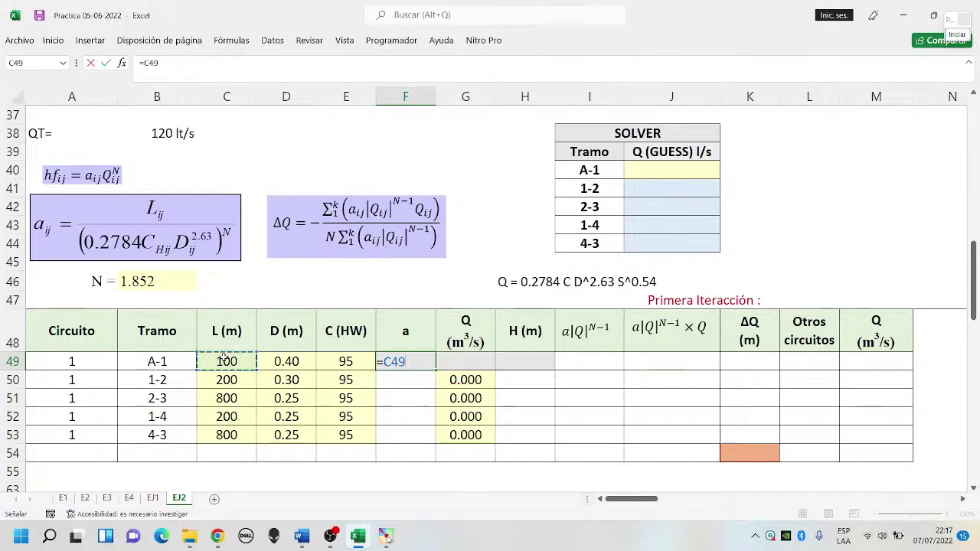
pyautogui.write('/')
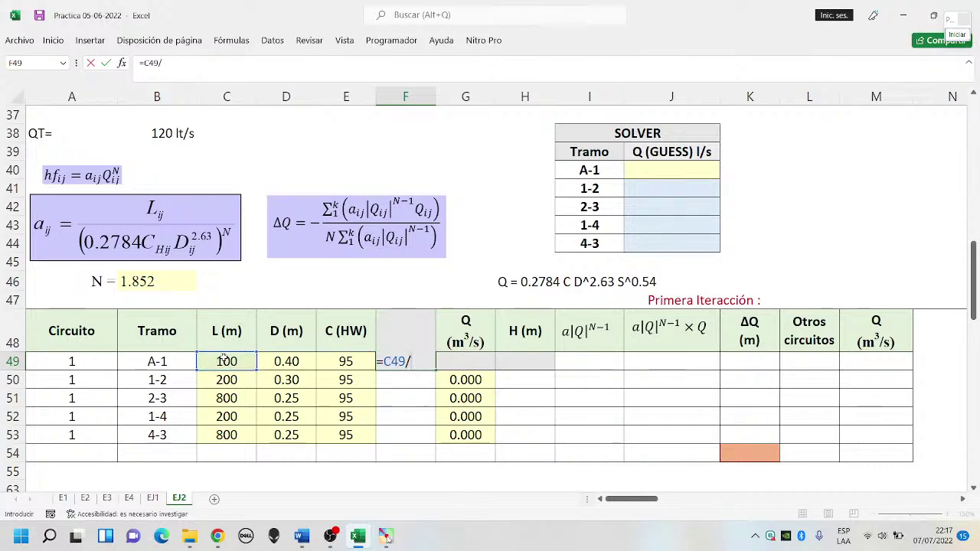
pyautogui.write('(0.')
pyautogui.write('2784')
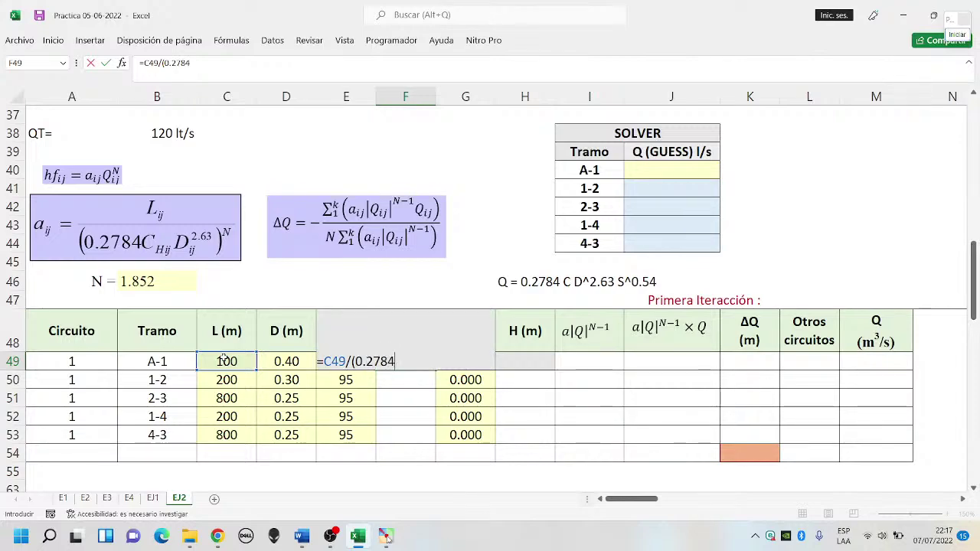
pyautogui.write('*')
pyautogui.click(342, 383)
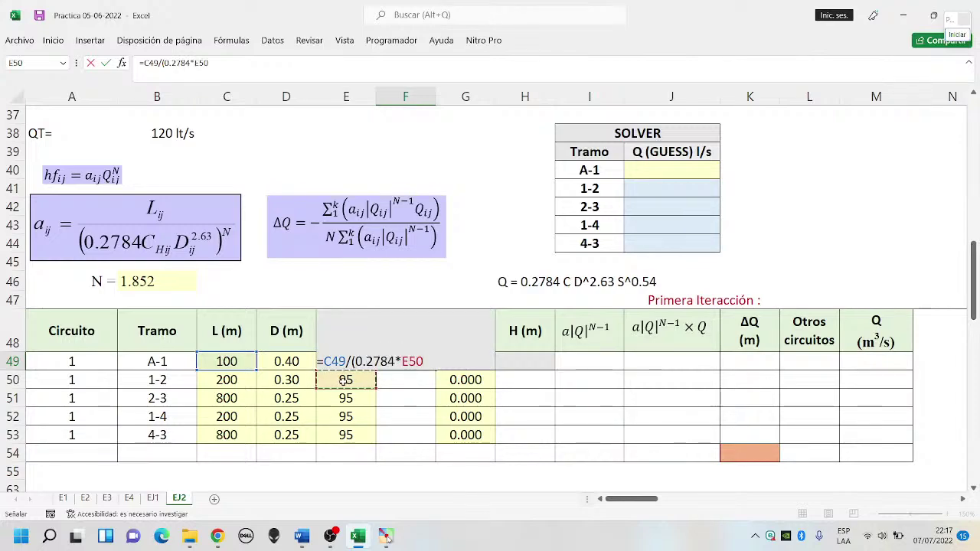
pyautogui.click(222, 64)
pyautogui.press('BackSpace')
pyautogui.press('BackSpace')
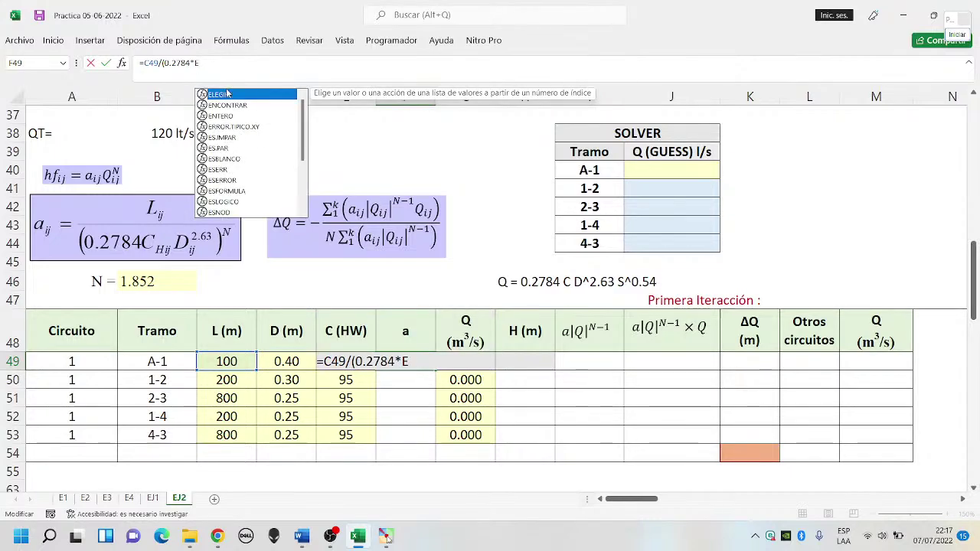
pyautogui.write('49')
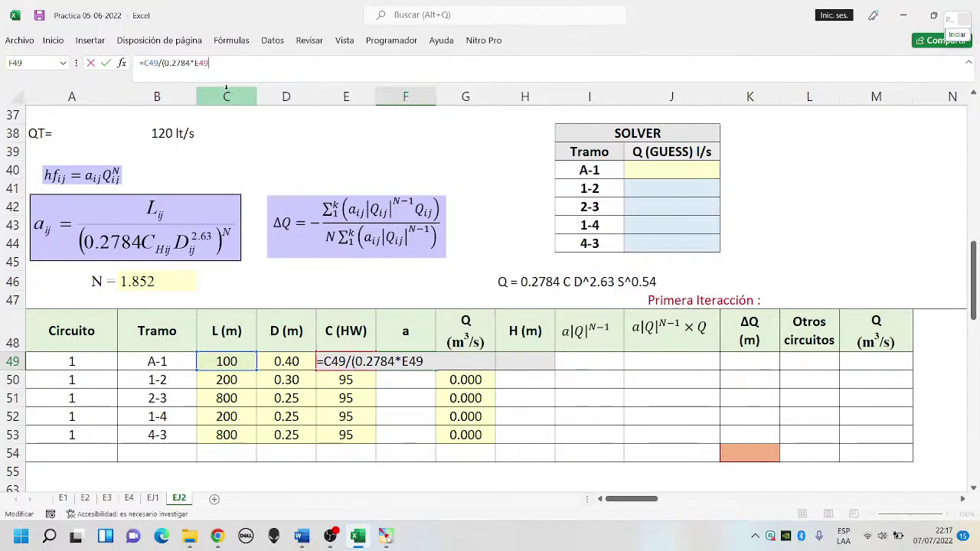
pyautogui.write('*')
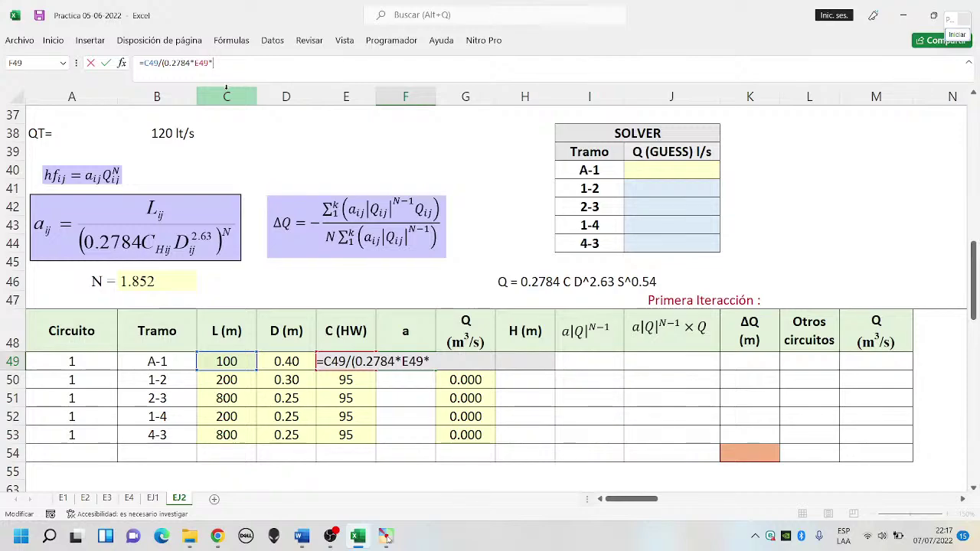
pyautogui.click(289, 360)
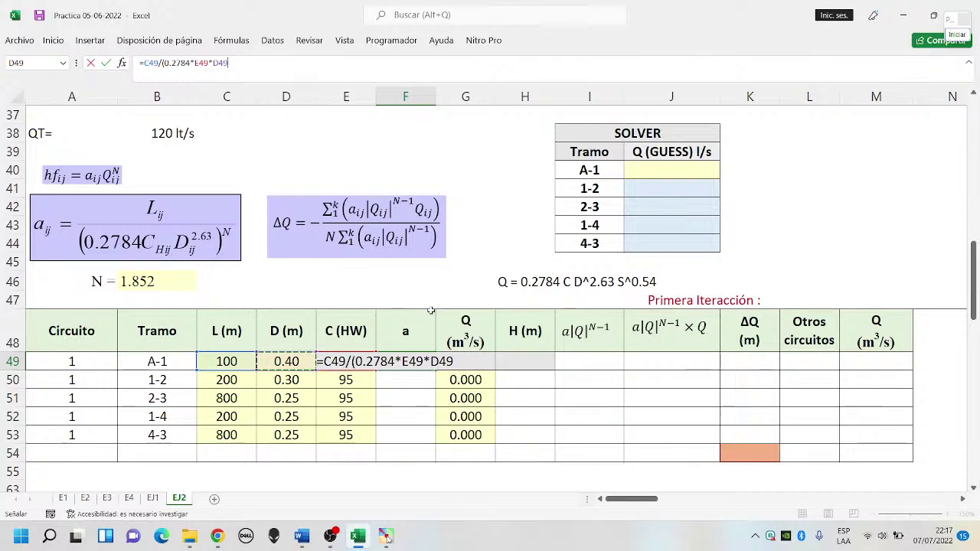
pyautogui.write(')')
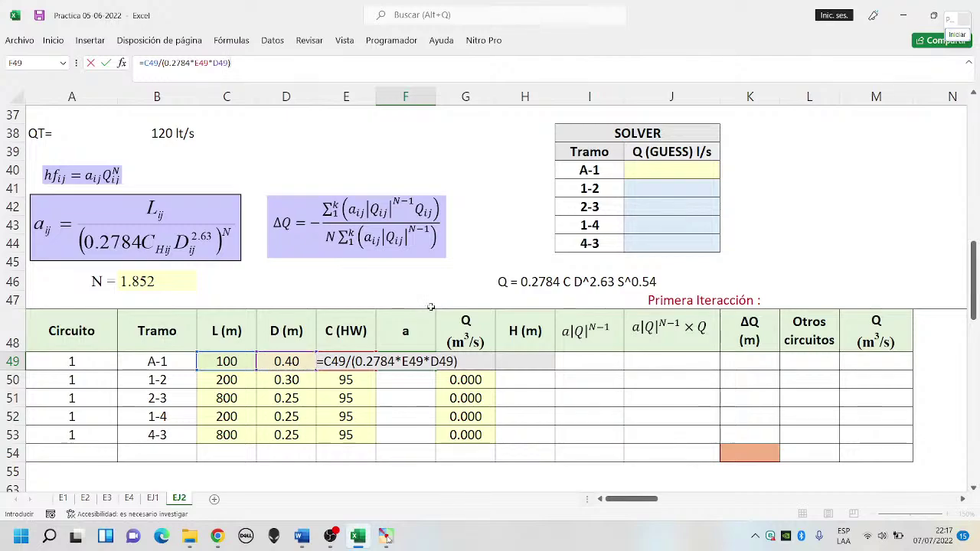
pyautogui.click(230, 63)
pyautogui.write('^2')
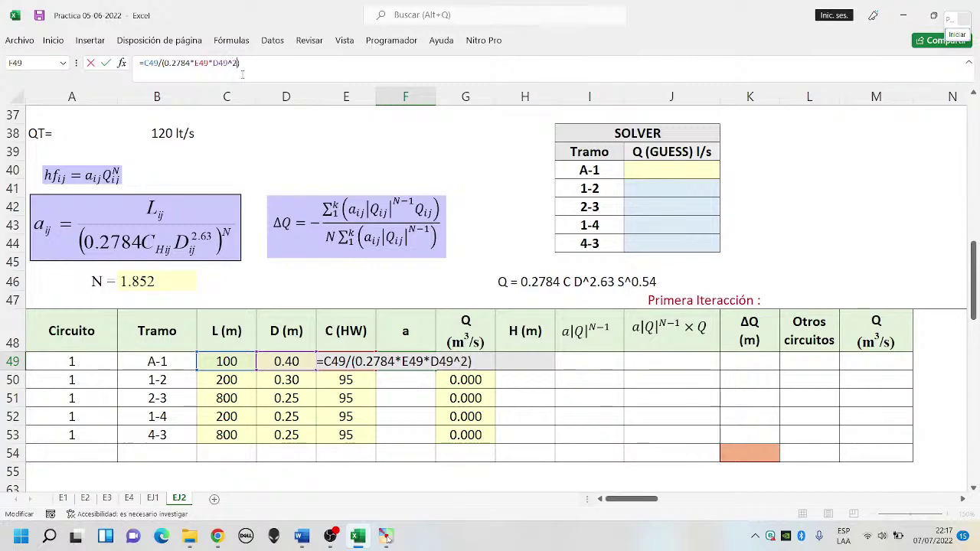
pyautogui.write('.63)')
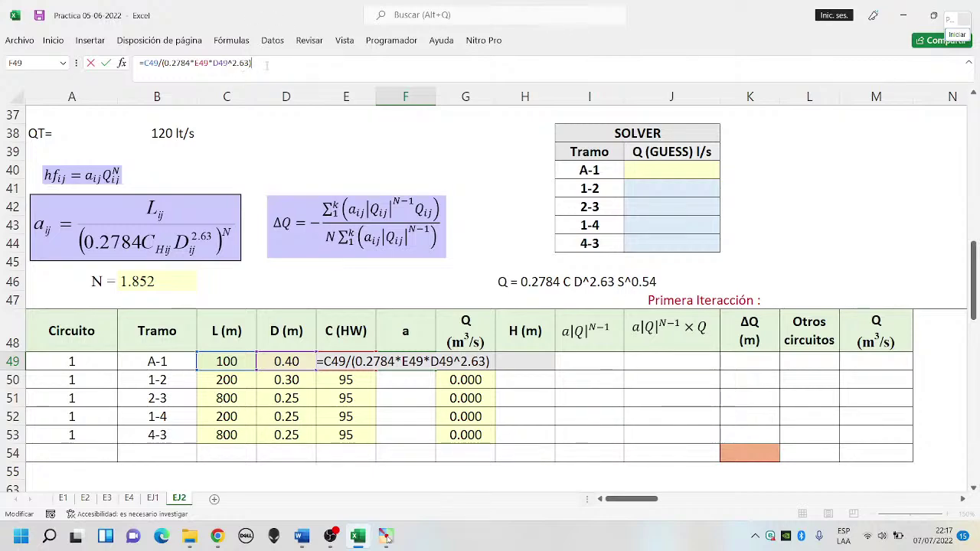
pyautogui.write('^')
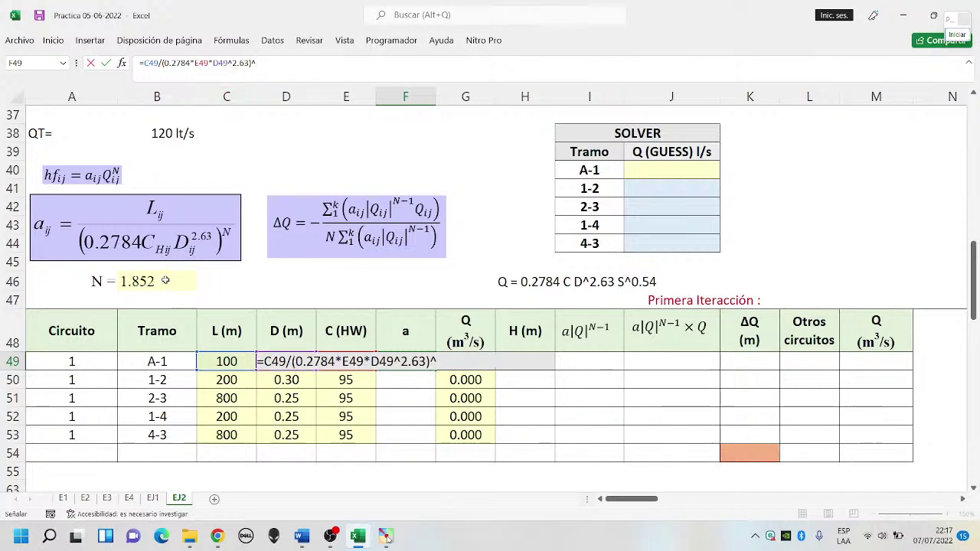
pyautogui.click(165, 280)
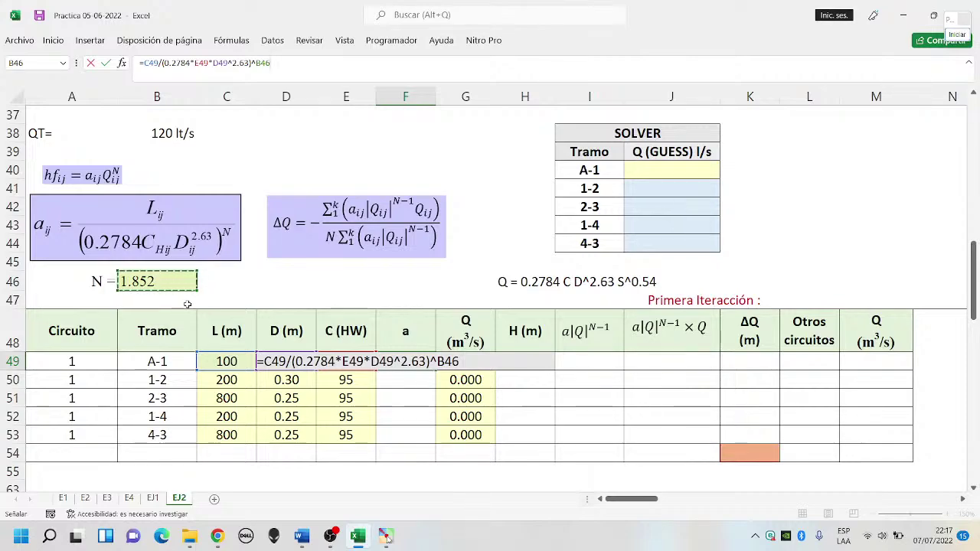
pyautogui.click(283, 69)
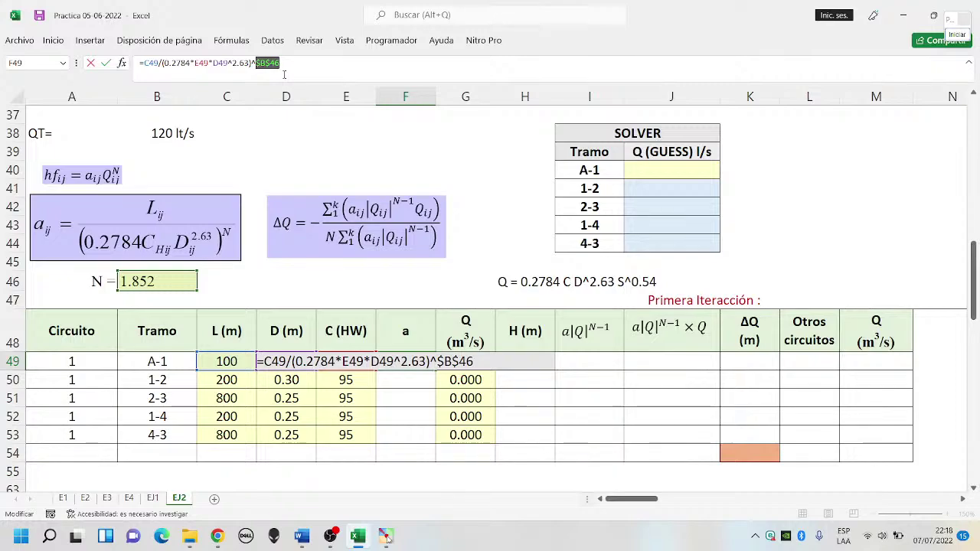
pyautogui.press('Return')
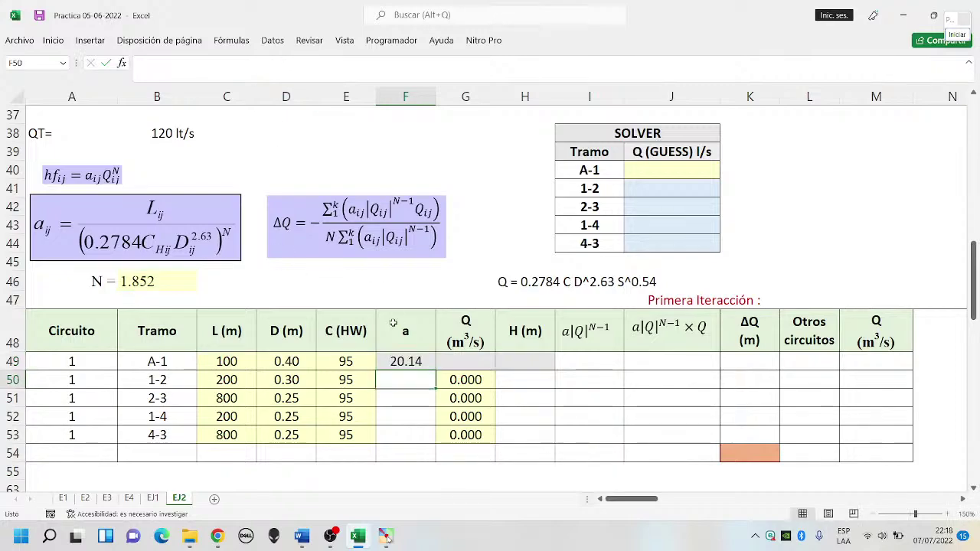
# Fill F49's a formula down to F53 for pipes 1-2 through 4-3.
pyautogui.click(425, 363)
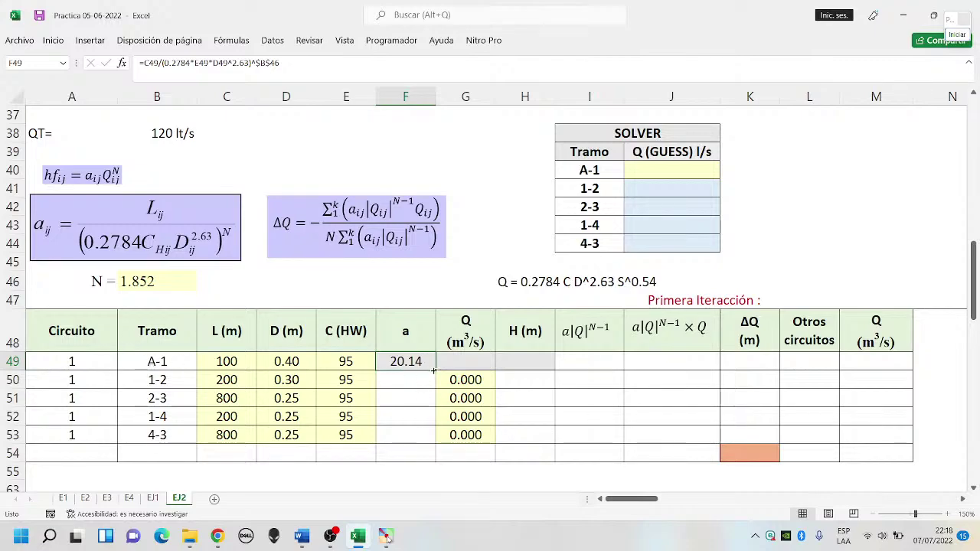
pyautogui.moveTo(435, 371); pyautogui.dragTo(428, 441)
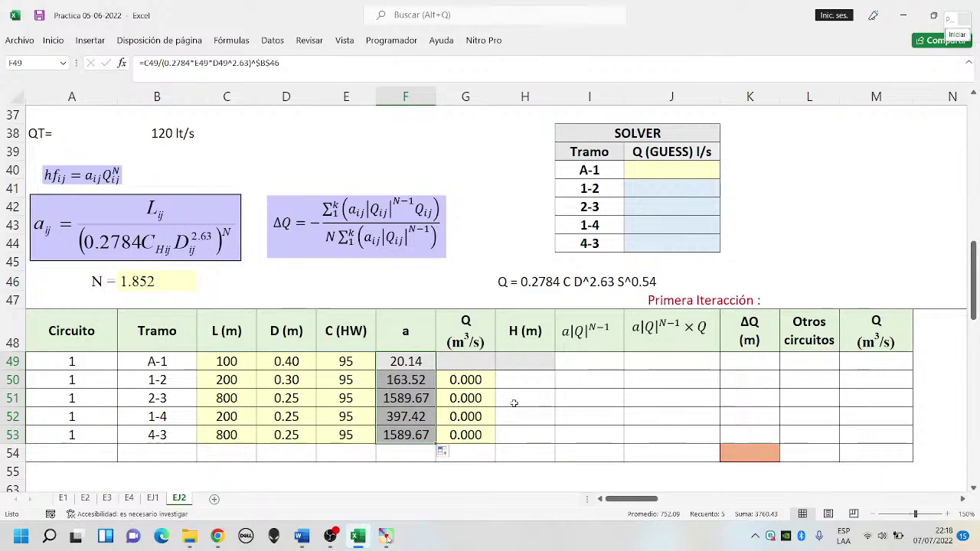
pyautogui.moveTo(405, 380); pyautogui.dragTo(388, 435)
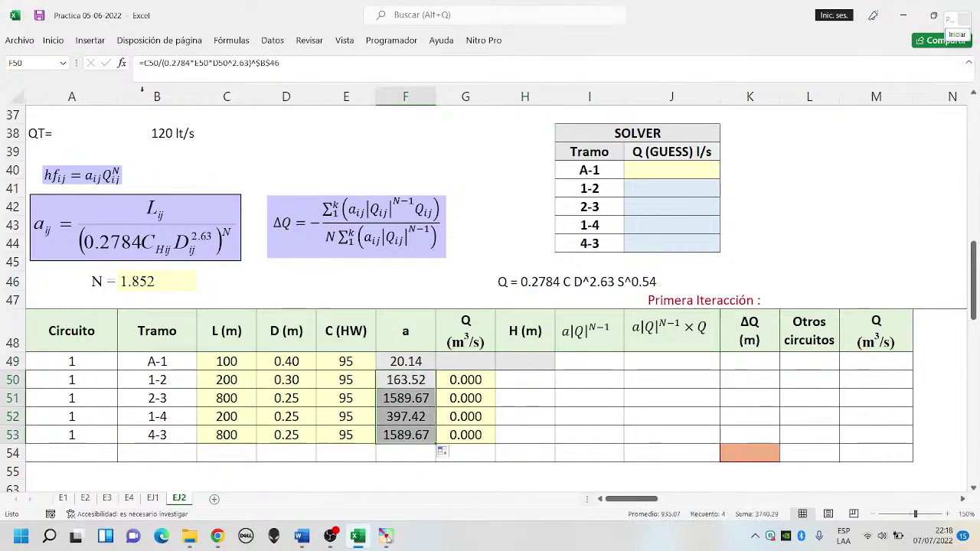
# Apply H50:H53's formatting to F50:F53 and reduce it to two decimals.
pyautogui.moveTo(548, 383); pyautogui.dragTo(536, 434)
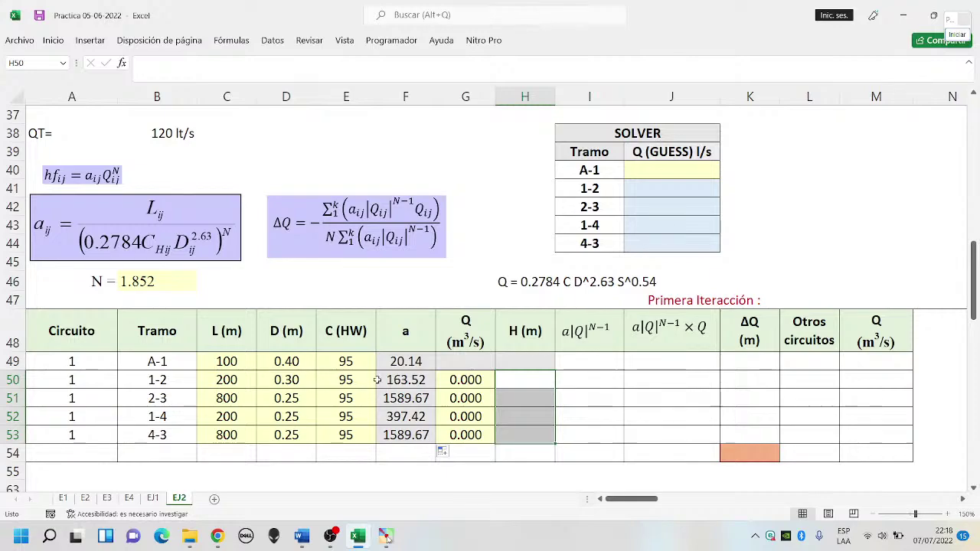
pyautogui.click(57, 41)
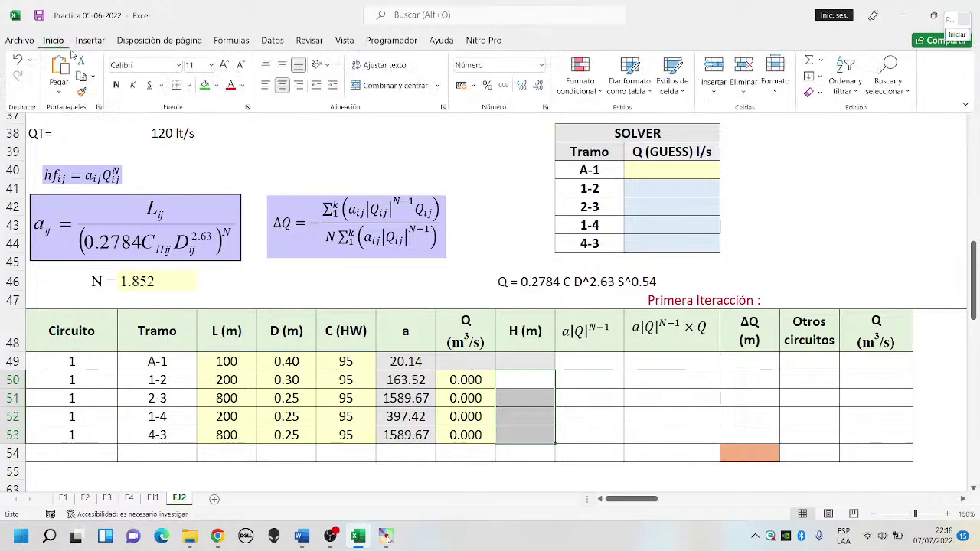
pyautogui.click(81, 91)
pyautogui.moveTo(410, 383); pyautogui.dragTo(406, 433)
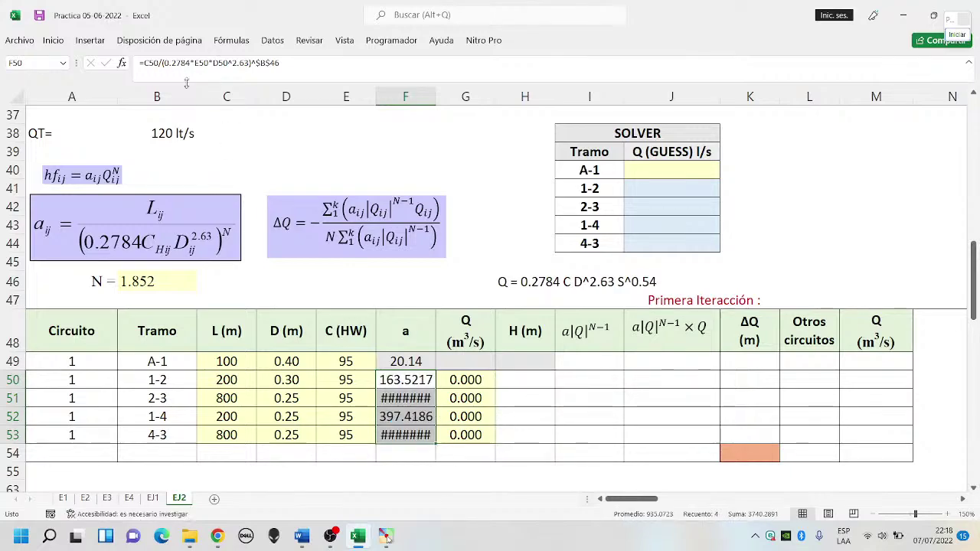
pyautogui.click(52, 41)
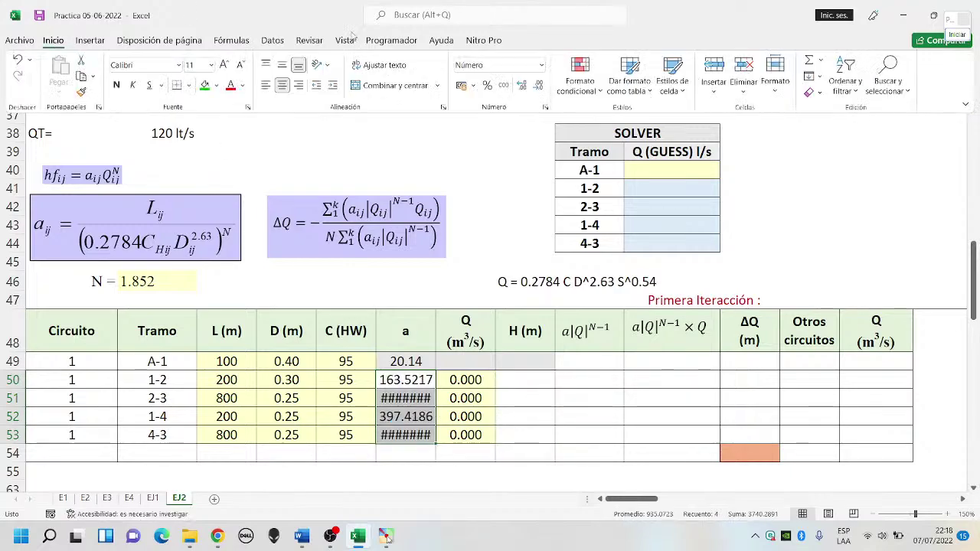
pyautogui.click(539, 87)
pyautogui.click(538, 87)
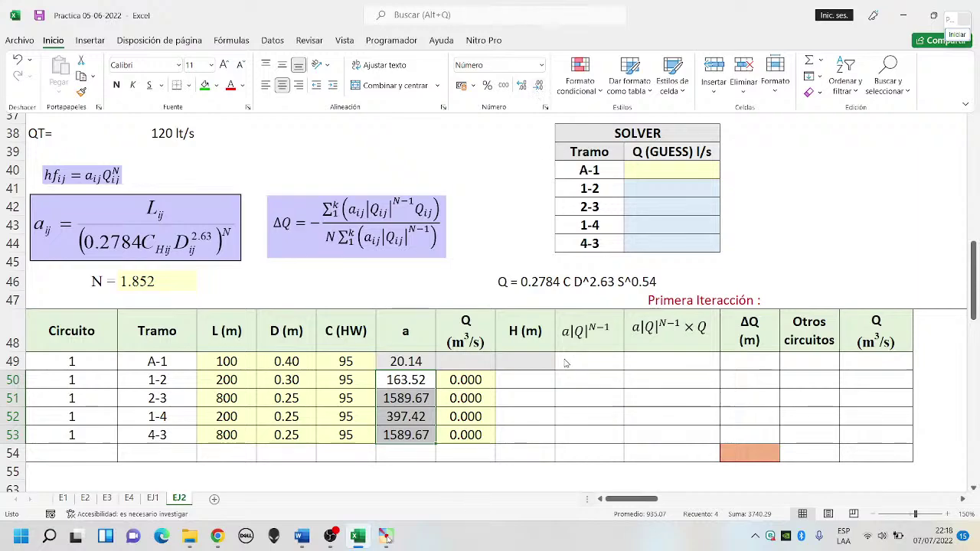
pyautogui.click(515, 398)
pyautogui.click(472, 358)
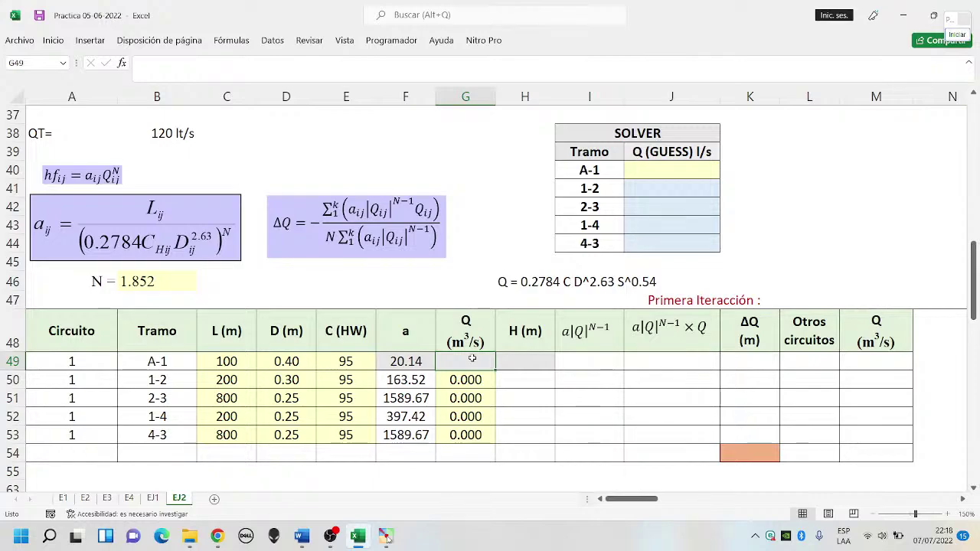
pyautogui.scroll(5, 282, 377)
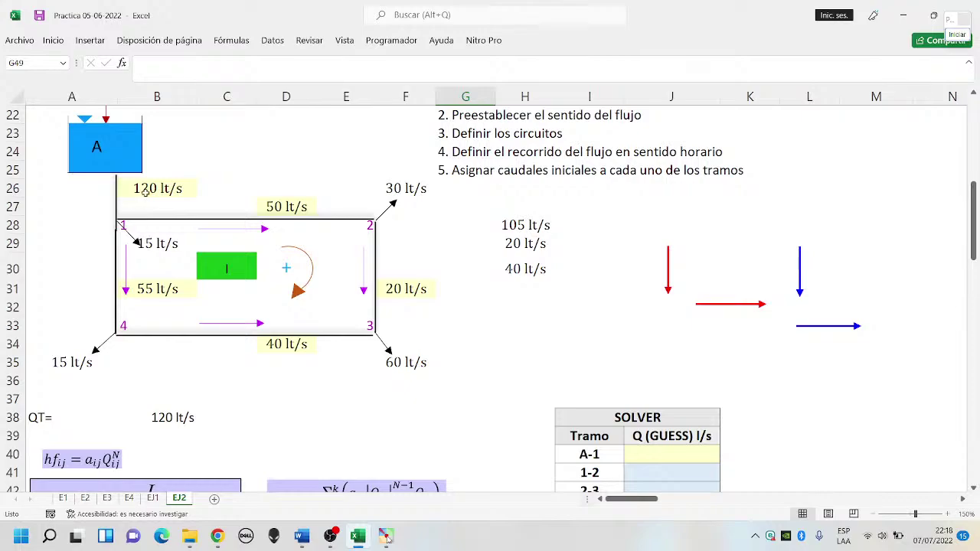
pyautogui.click(144, 191)
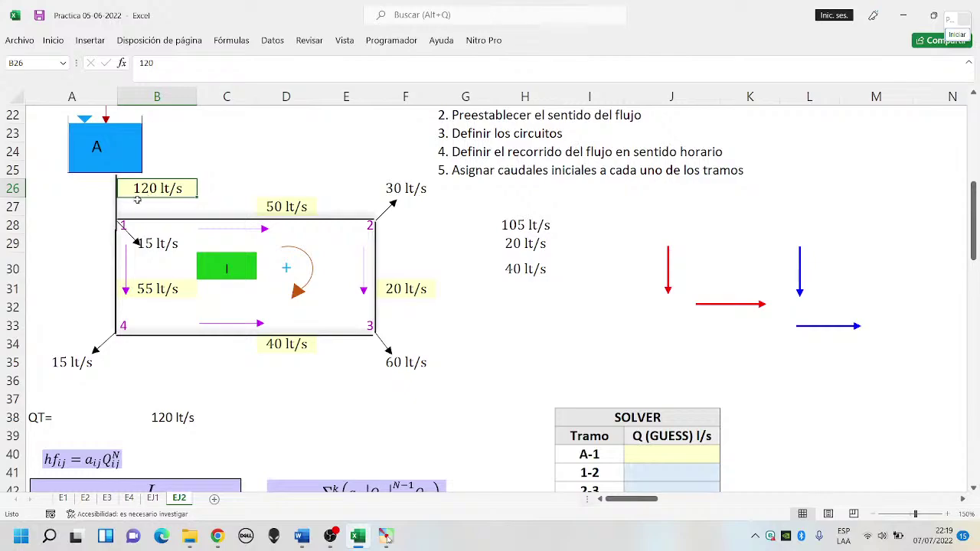
pyautogui.scroll(-1, 225, 236)
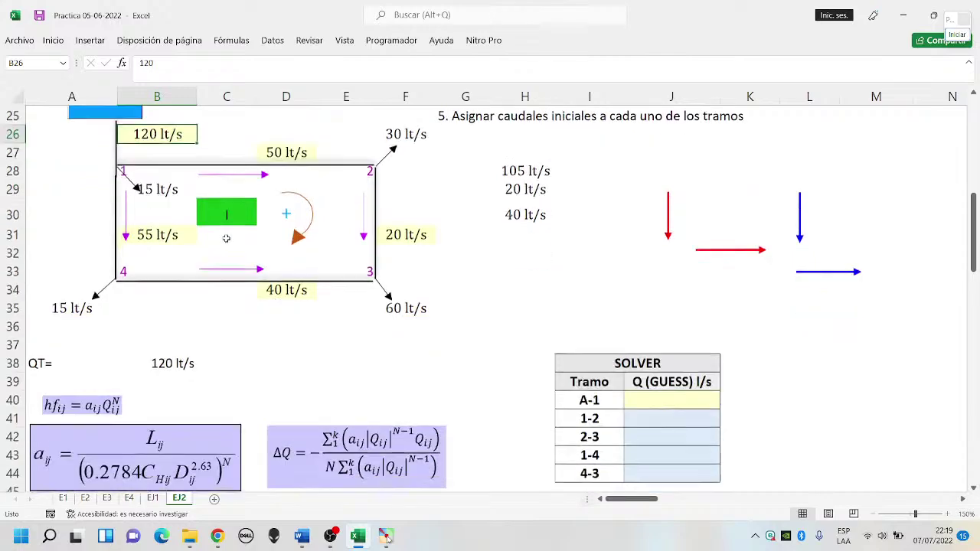